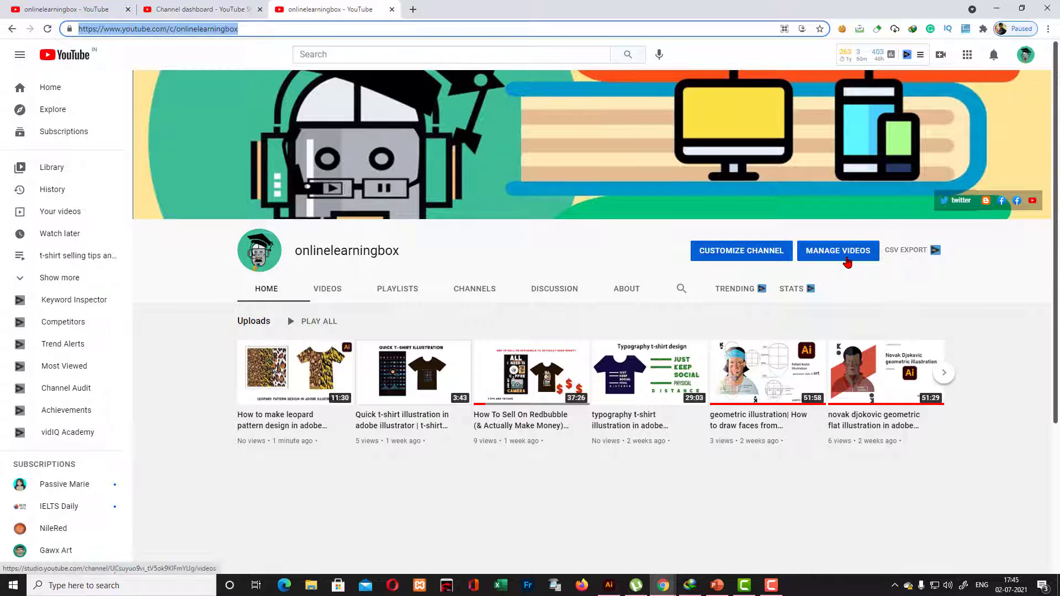
Open the channel's video management page in YouTube Studio
{"action": "left_click", "coordinate": [837, 253]}
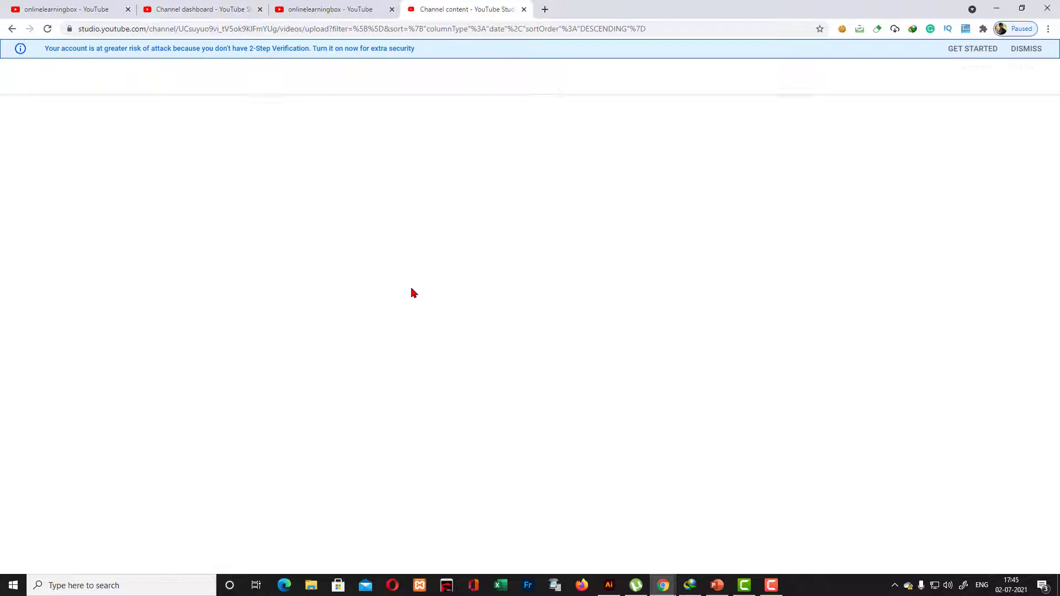
{"action": "left_click", "coordinate": [74, 231]}
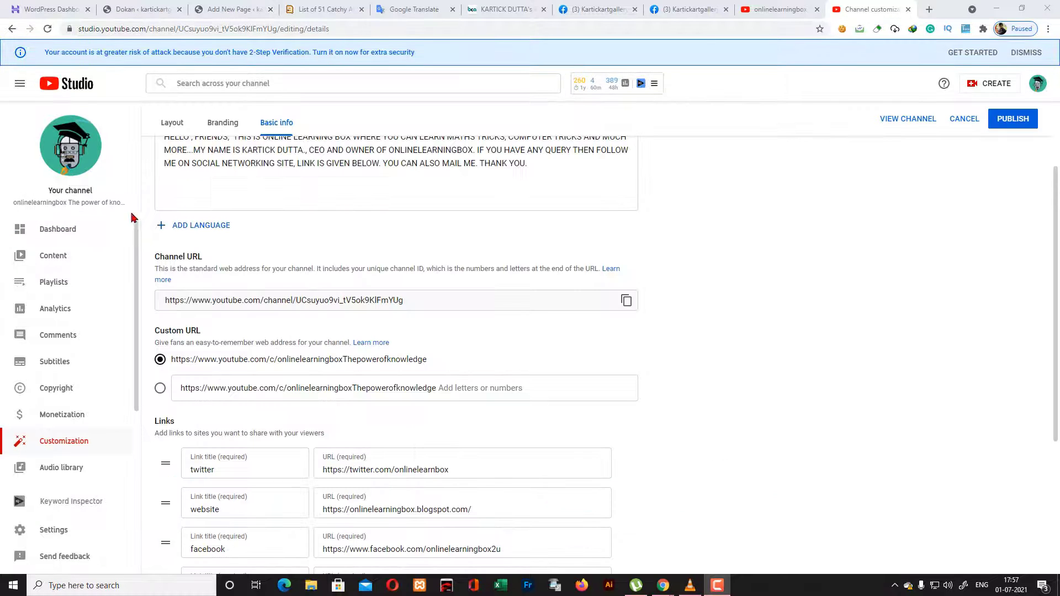
{"action": "left_click", "coordinate": [64, 238]}
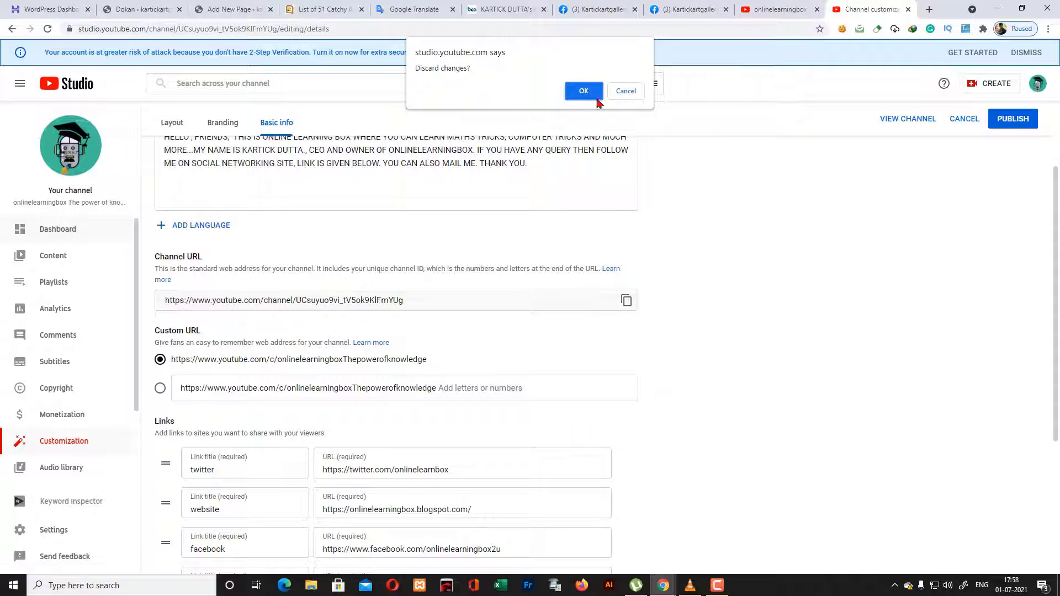
{"action": "left_click", "coordinate": [625, 92]}
{"action": "left_click", "coordinate": [1013, 121]}
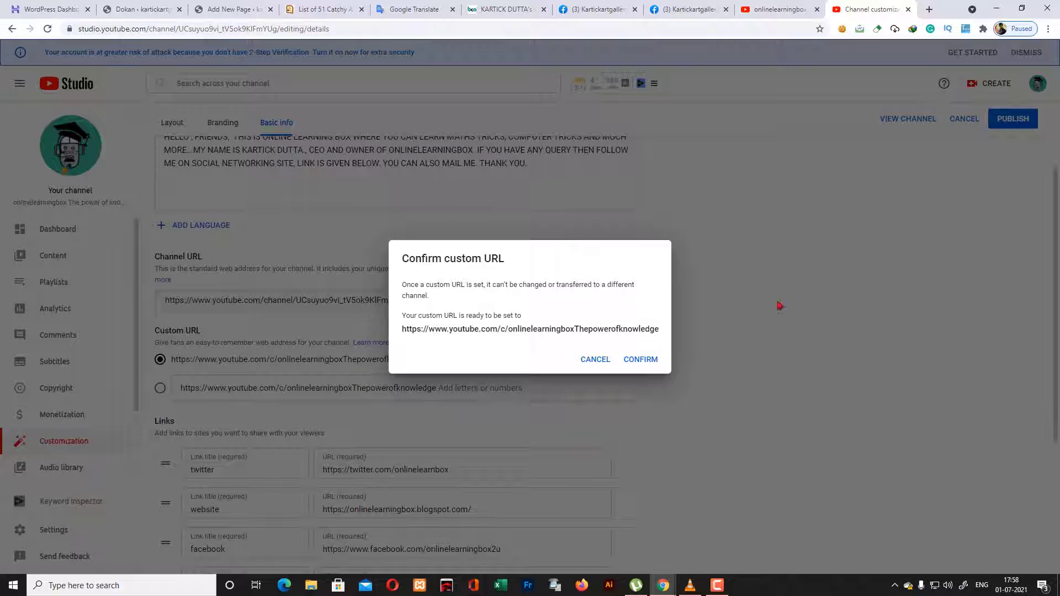
{"action": "left_click", "coordinate": [595, 360]}
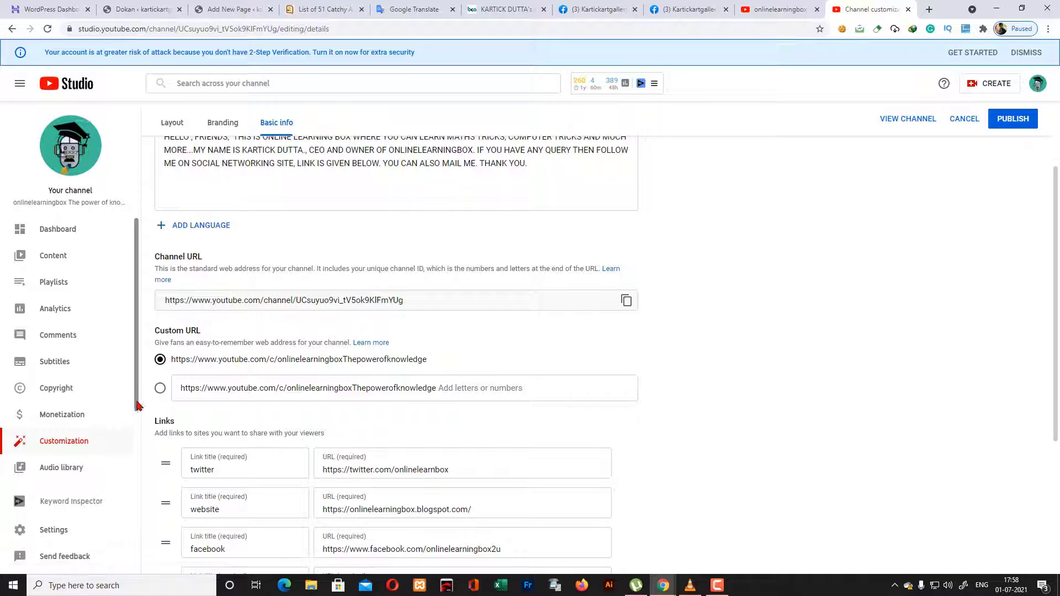
Try both custom URL options, leaving the one that accepts extra letters or numbers selected
{"action": "scroll", "coordinate": [138, 422], "scroll_direction": "down", "scroll_amount": 1}
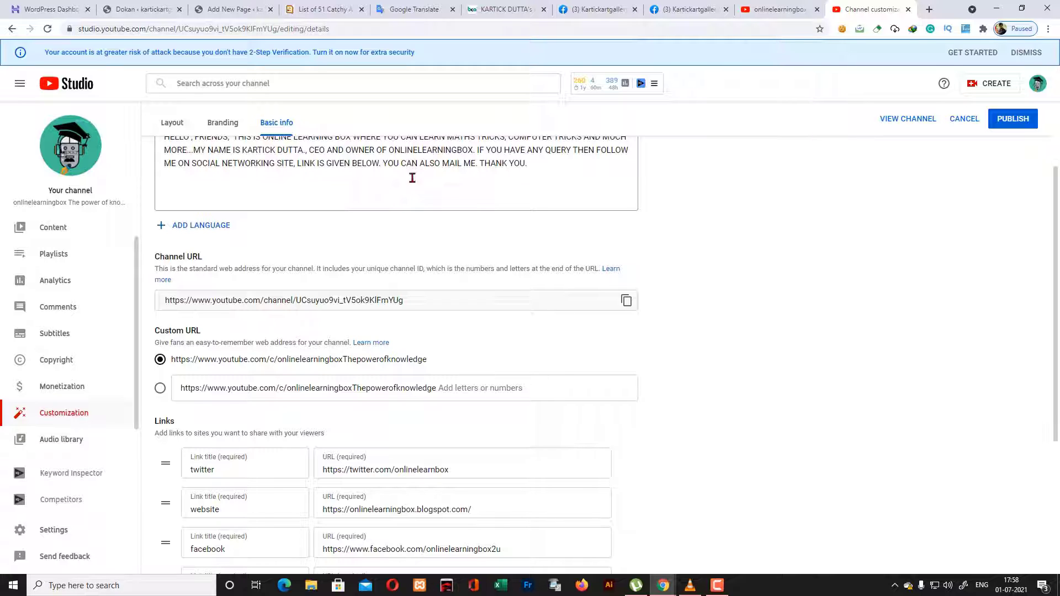
{"action": "left_click", "coordinate": [160, 389]}
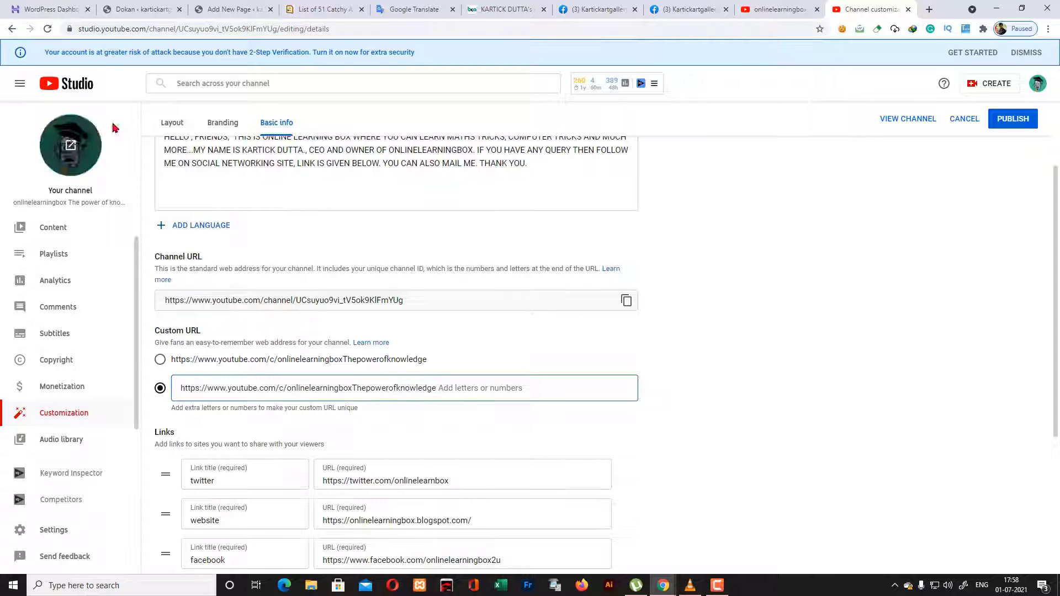
{"action": "left_click", "coordinate": [160, 359]}
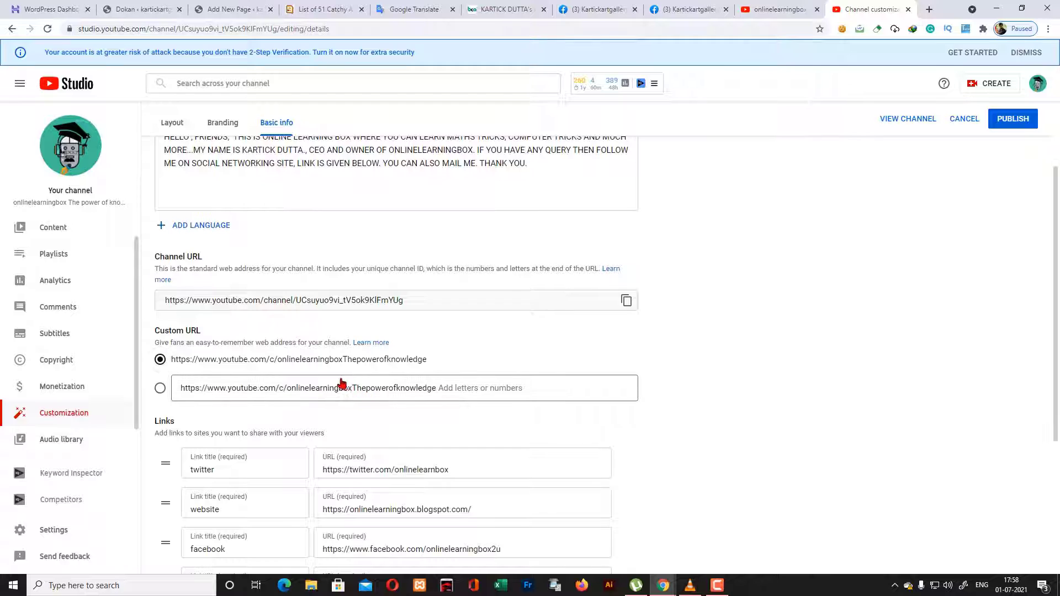
{"action": "left_click", "coordinate": [160, 388]}
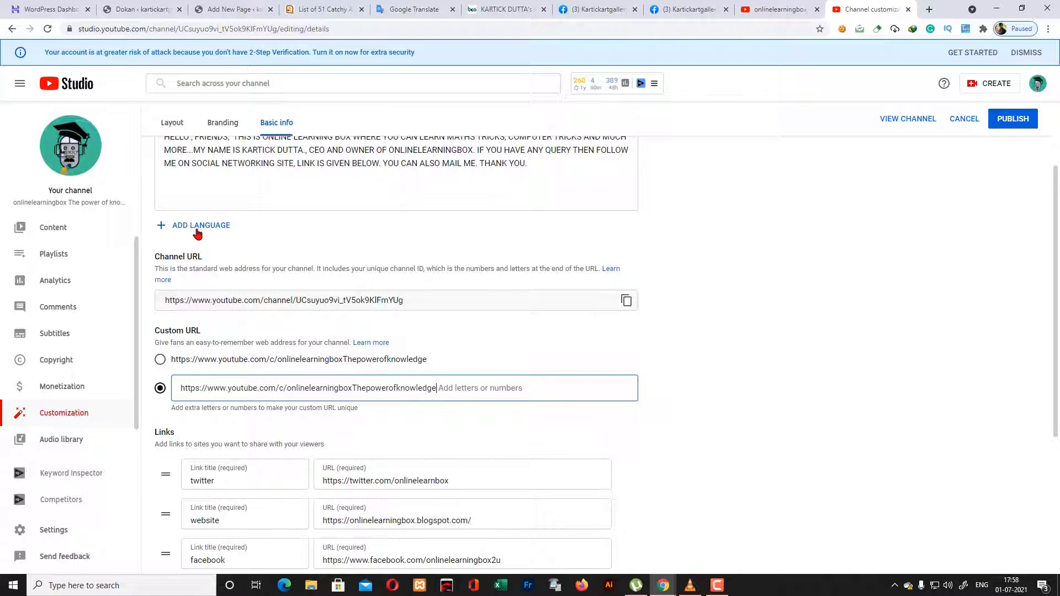
{"action": "scroll", "coordinate": [333, 335], "scroll_direction": "down", "scroll_amount": 1}
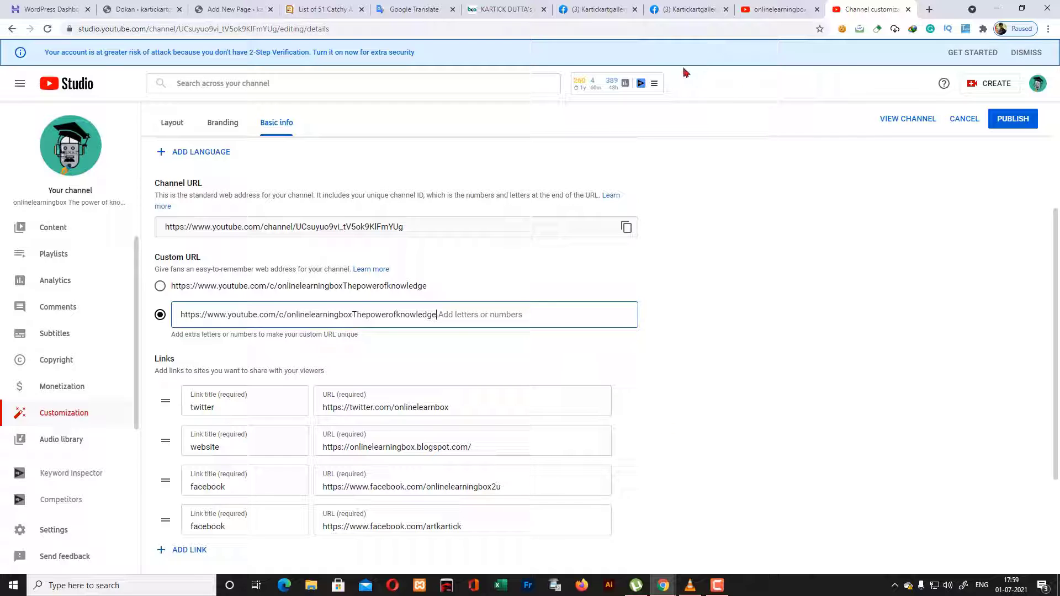
{"action": "left_click", "coordinate": [220, 158]}
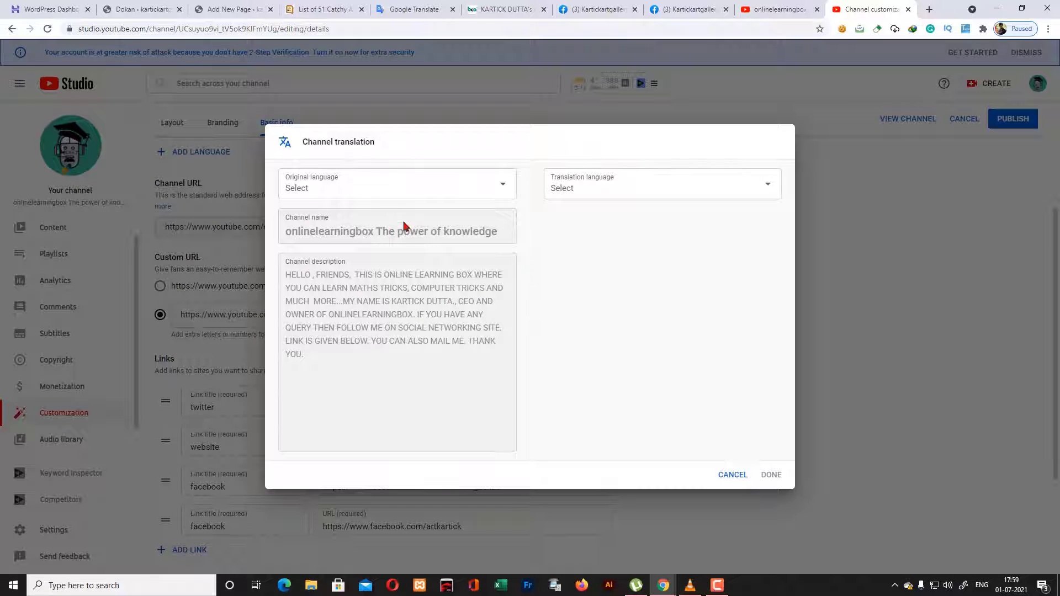
{"action": "left_click", "coordinate": [510, 187]}
{"action": "scroll", "coordinate": [391, 303], "scroll_direction": "down", "scroll_amount": 3}
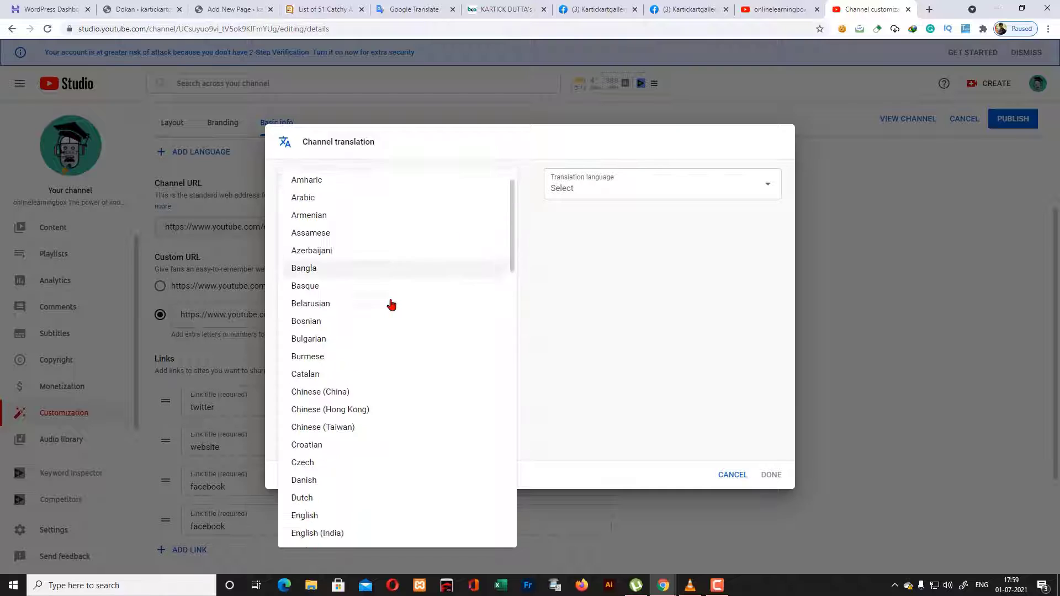
{"action": "scroll", "coordinate": [383, 311], "scroll_direction": "down", "scroll_amount": 5}
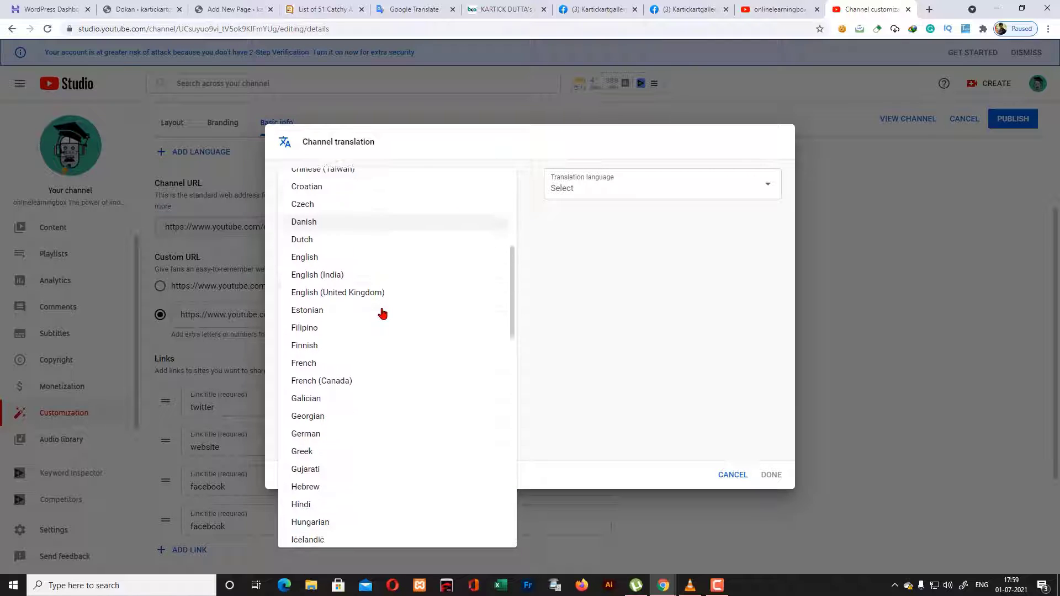
{"action": "scroll", "coordinate": [382, 312], "scroll_direction": "down", "scroll_amount": 1}
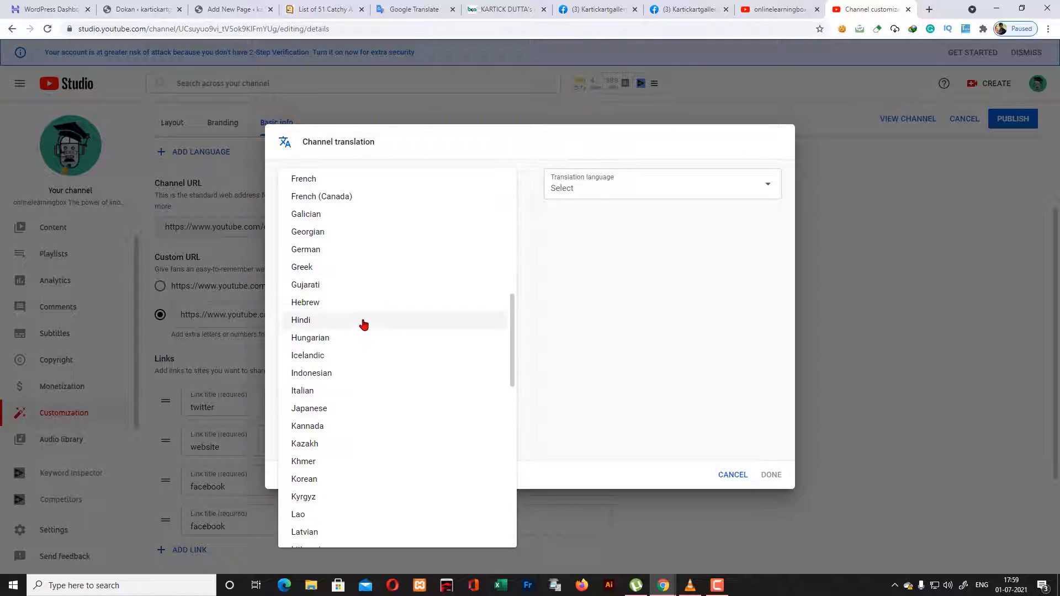
{"action": "left_click", "coordinate": [353, 324]}
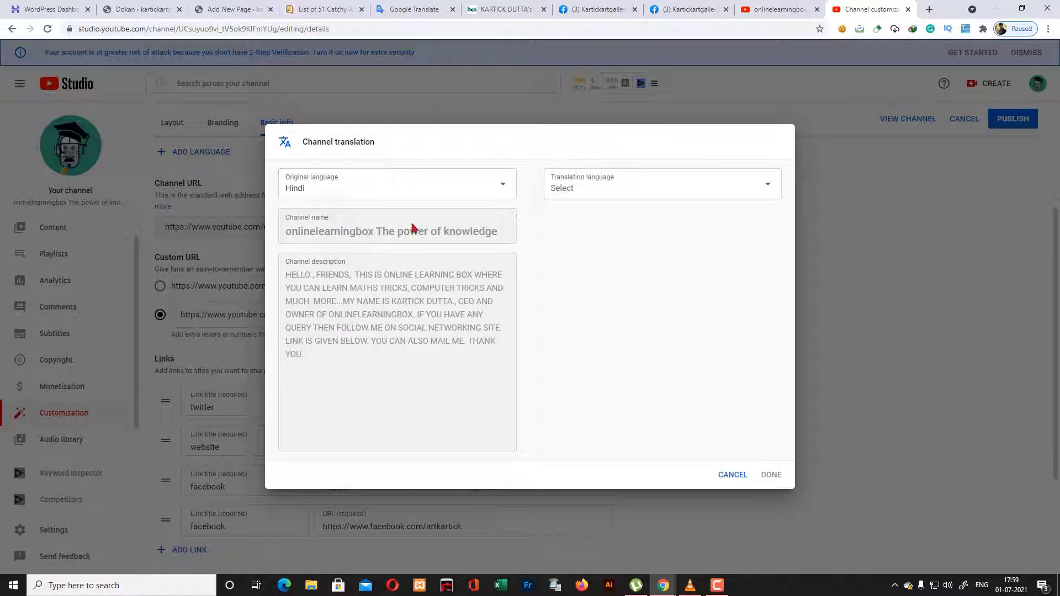
{"action": "left_click", "coordinate": [732, 475]}
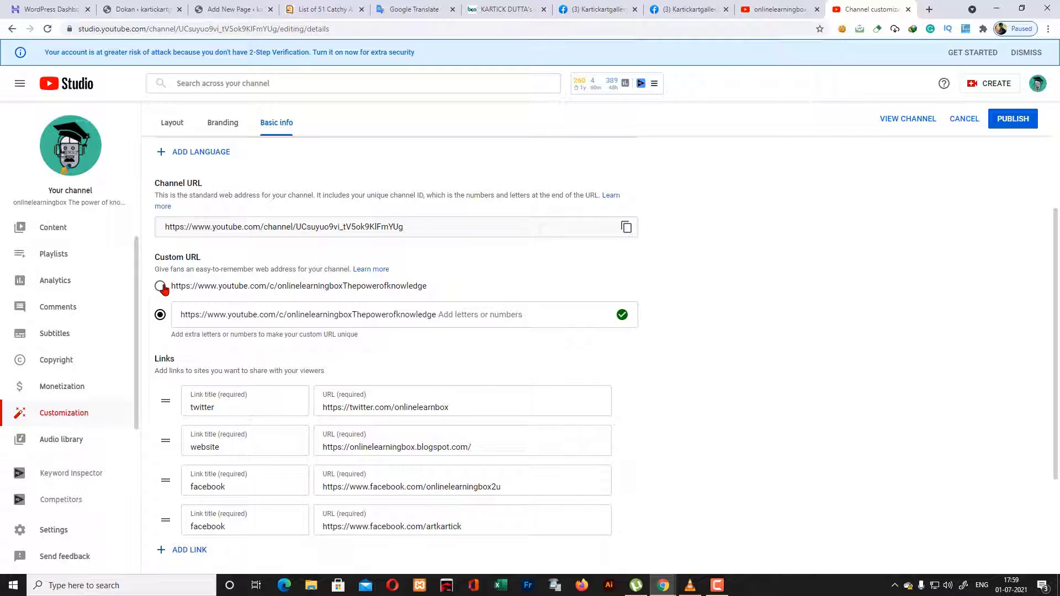
Open the custom URL help article in a new tab and read its eligibility, setup and removal instructions
{"action": "right_click", "coordinate": [366, 272]}
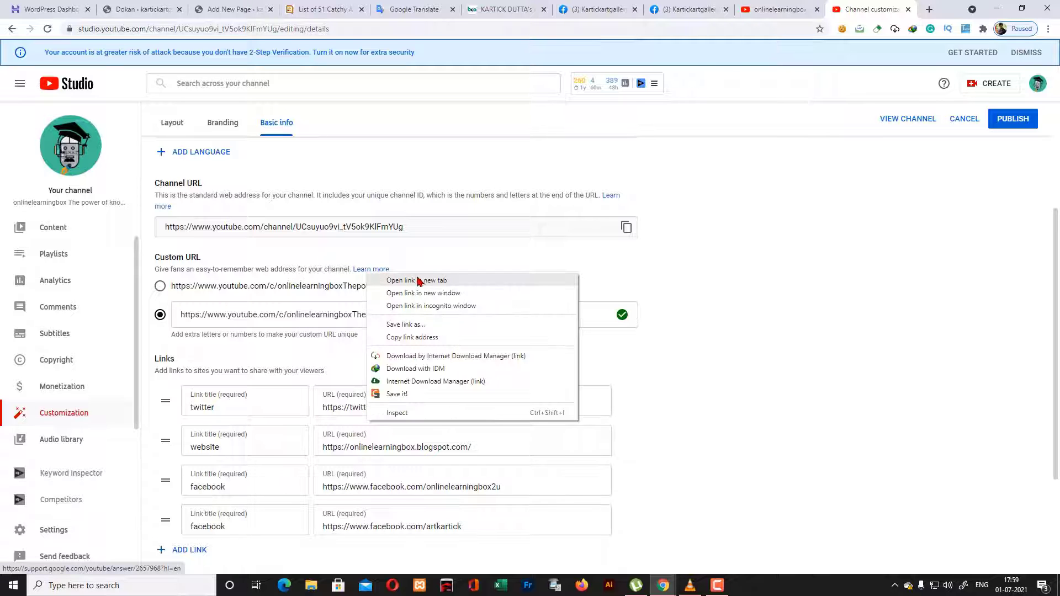
{"action": "left_click", "coordinate": [418, 282]}
{"action": "key", "text": "ctrl+Tab"}
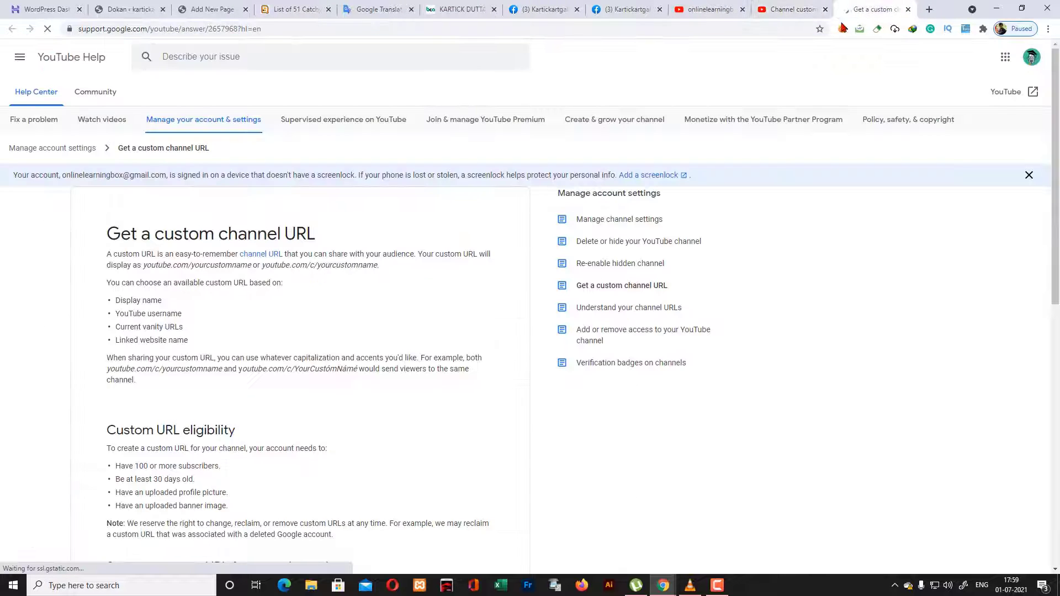
{"action": "scroll", "coordinate": [249, 303], "scroll_direction": "down", "scroll_amount": 2}
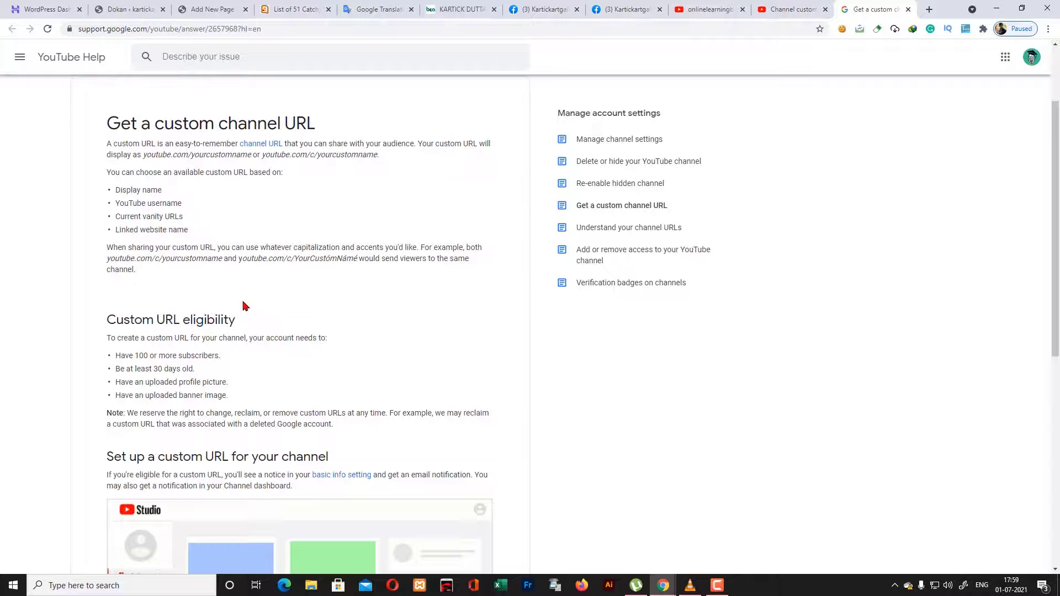
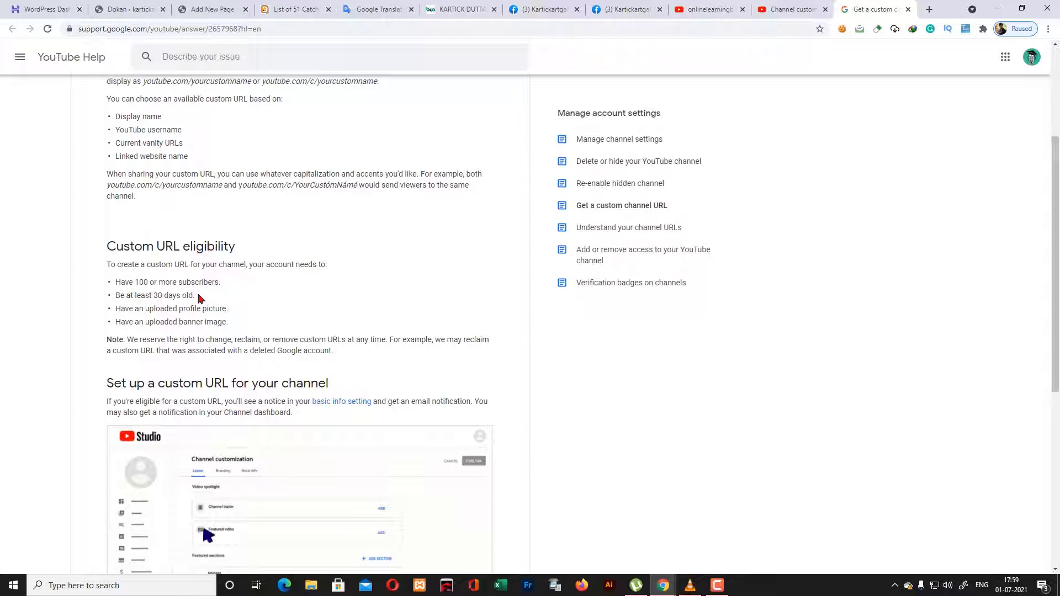
{"action": "scroll", "coordinate": [133, 327], "scroll_direction": "down", "scroll_amount": 1}
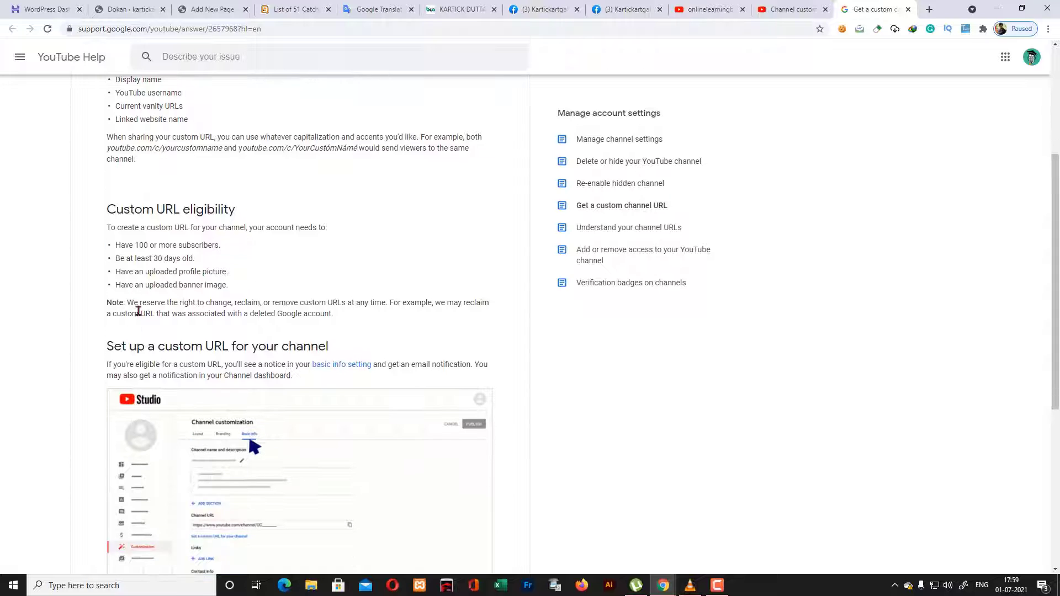
{"action": "scroll", "coordinate": [284, 300], "scroll_direction": "down", "scroll_amount": 1}
{"action": "scroll", "coordinate": [284, 301], "scroll_direction": "down", "scroll_amount": 4}
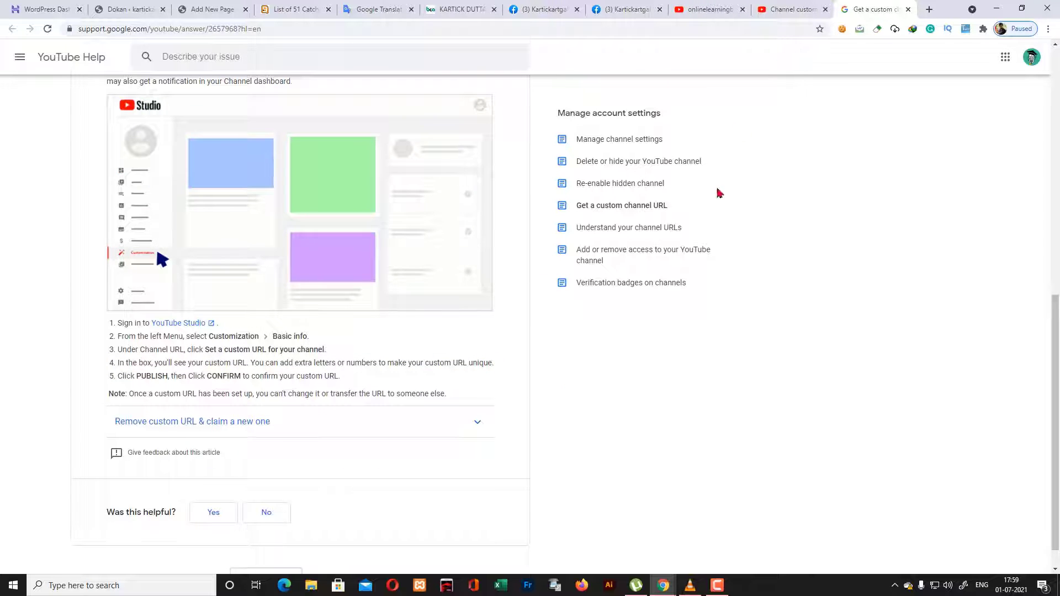
{"action": "left_click", "coordinate": [476, 423]}
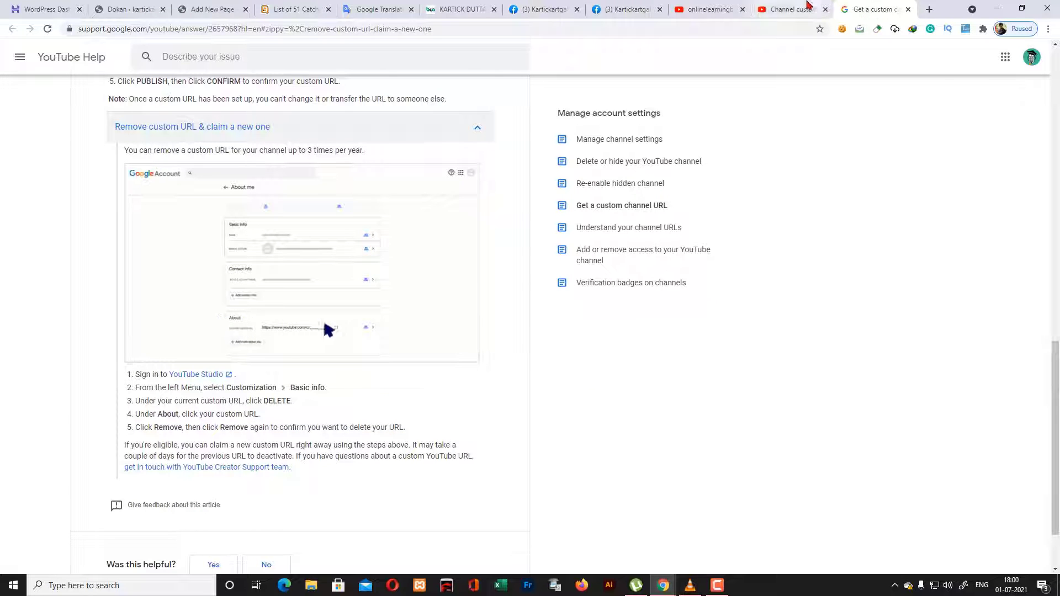
Return to the channel customization page and view the custom URL publish confirmation without confirming it
{"action": "key", "text": "ctrl+shift+Tab"}
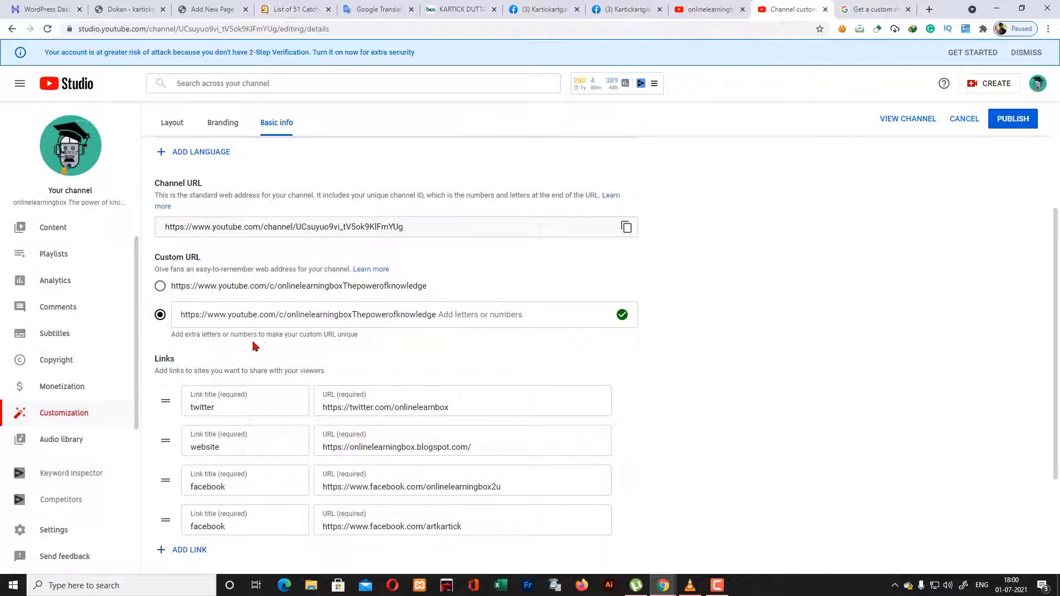
{"action": "left_click", "coordinate": [440, 315]}
{"action": "left_click", "coordinate": [734, 306]}
{"action": "scroll", "coordinate": [400, 305], "scroll_direction": "down", "scroll_amount": 1}
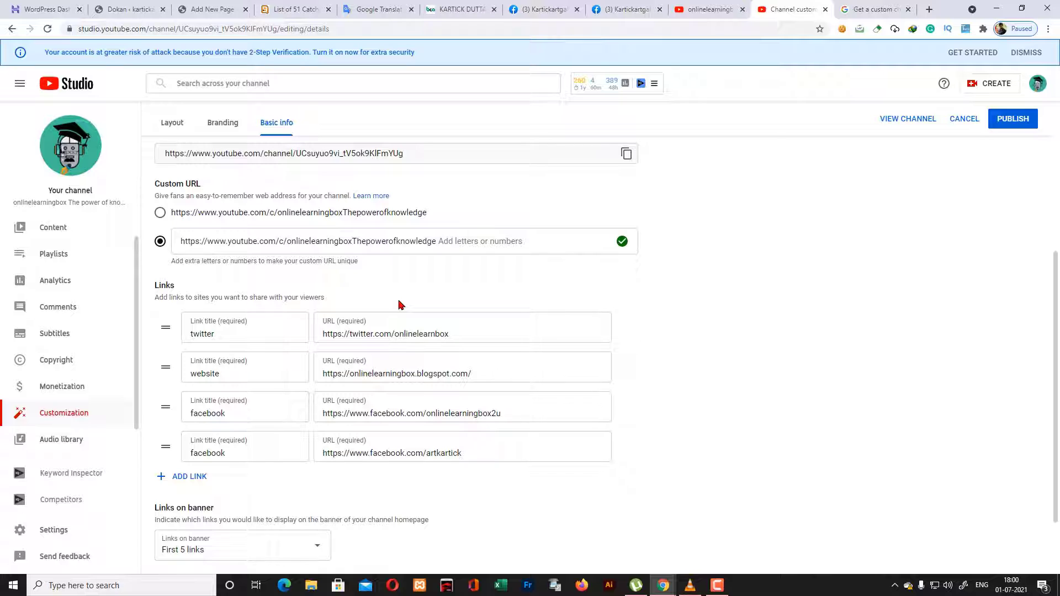
{"action": "scroll", "coordinate": [400, 305], "scroll_direction": "up", "scroll_amount": 3}
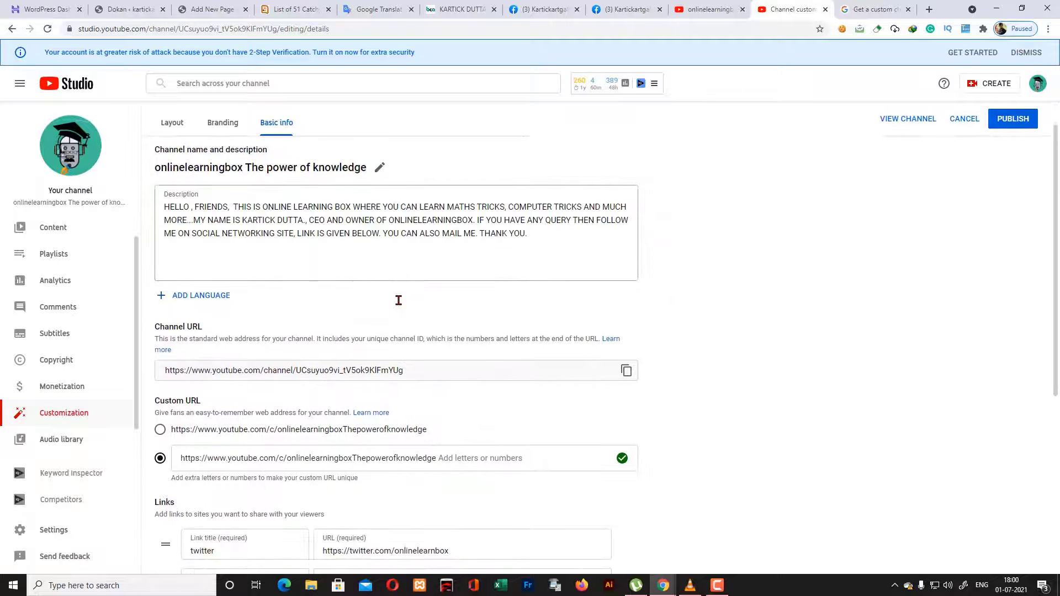
{"action": "scroll", "coordinate": [1044, 160], "scroll_direction": "down", "scroll_amount": 1}
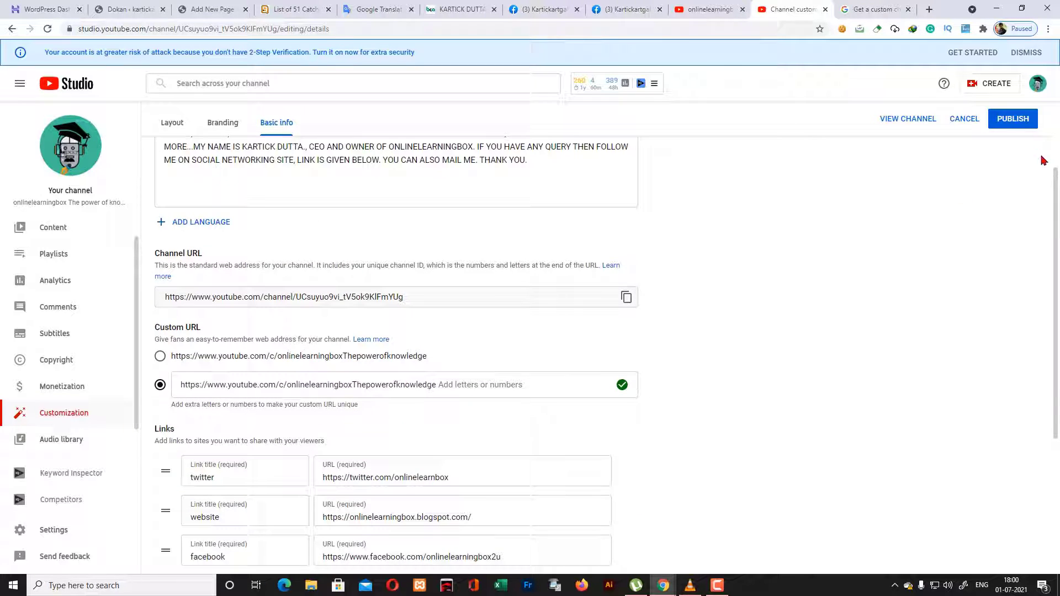
{"action": "left_click", "coordinate": [1023, 126]}
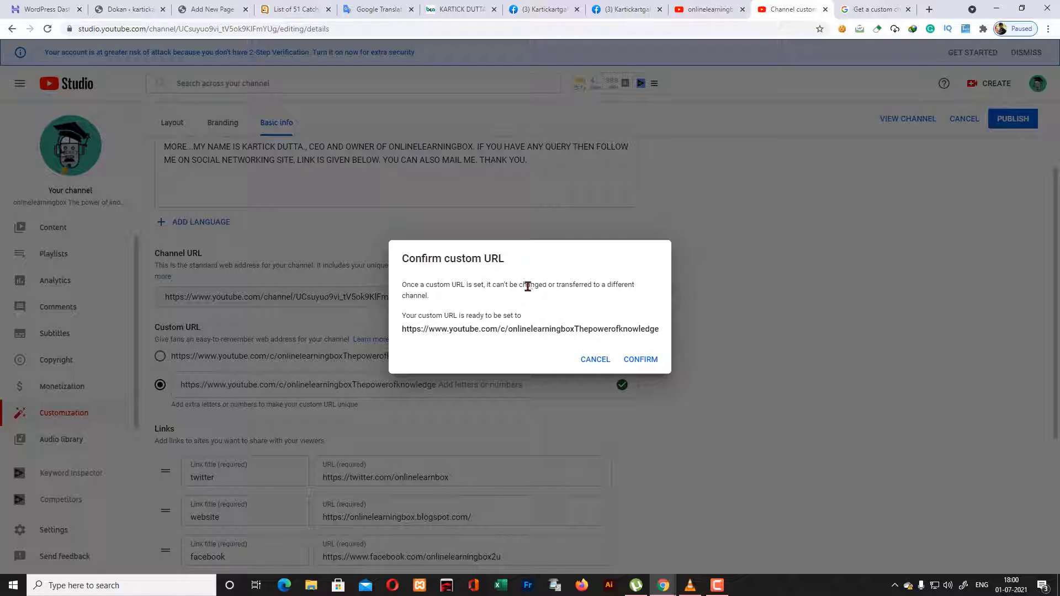
{"action": "left_click", "coordinate": [595, 359]}
Switch to the suggested custom URL and back to the option for adding extra letters or numbers
{"action": "left_click", "coordinate": [161, 356]}
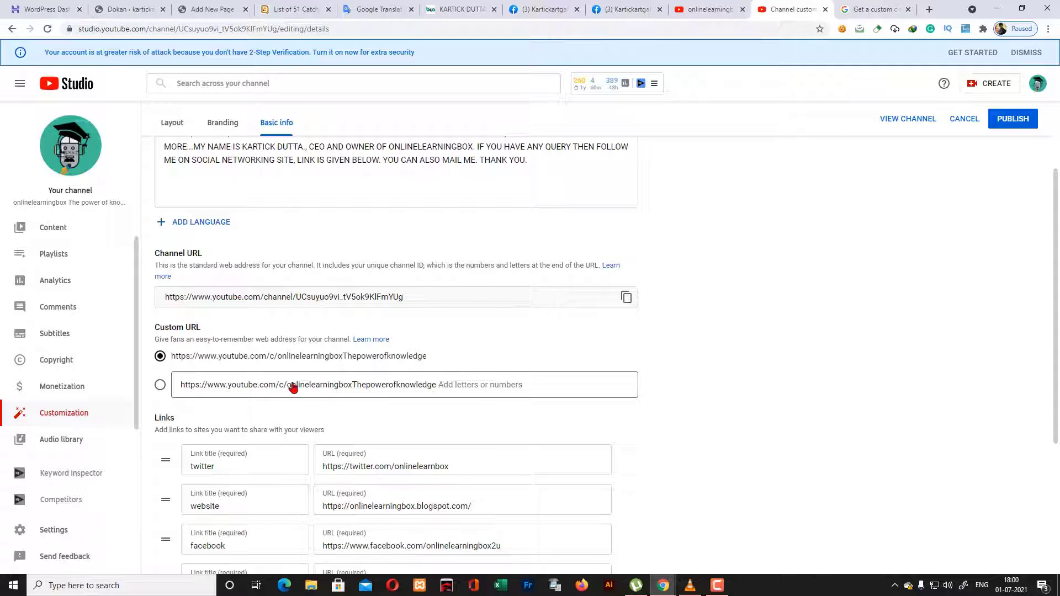
{"action": "left_click", "coordinate": [489, 382]}
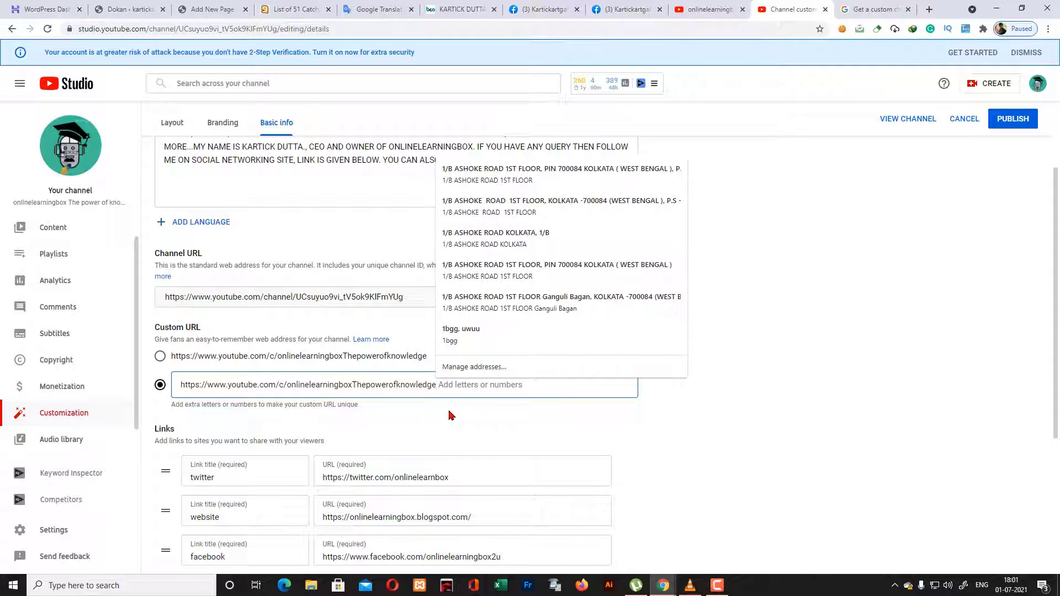
{"action": "left_click", "coordinate": [431, 389]}
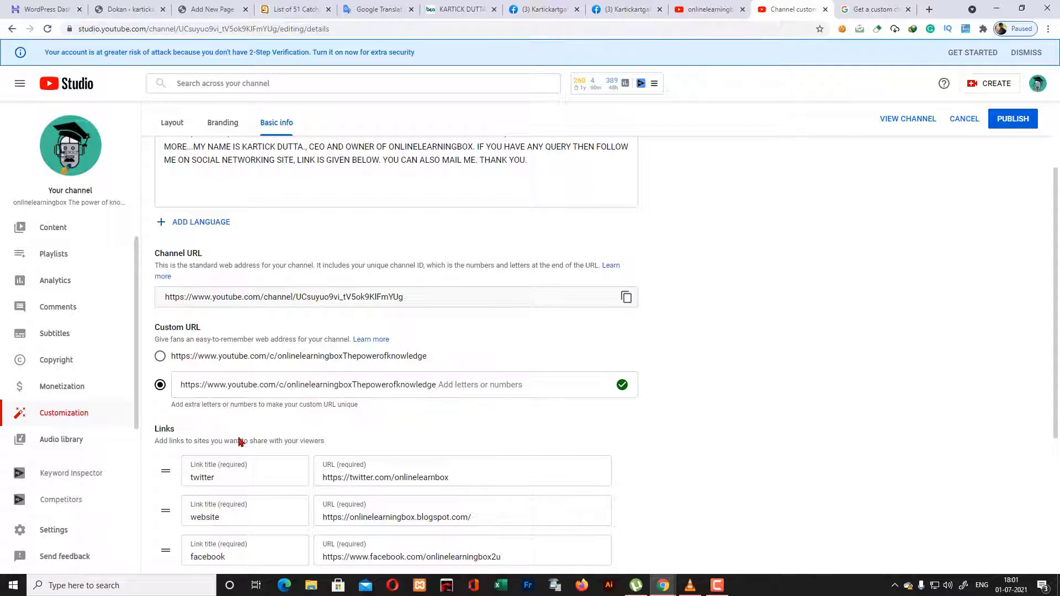
{"action": "triple_click", "coordinate": [412, 297]}
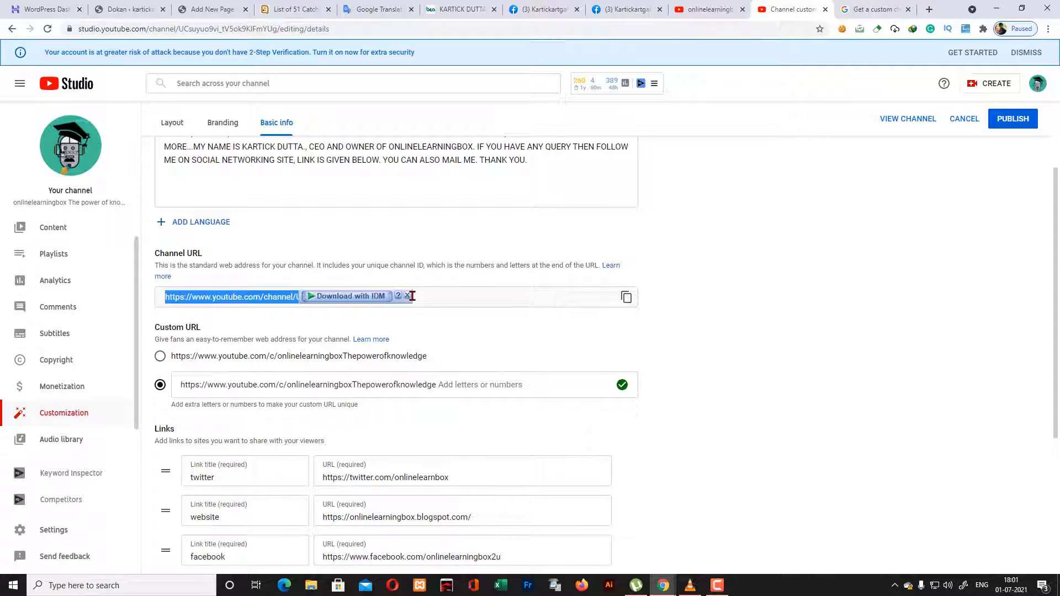
{"action": "left_click", "coordinate": [442, 324]}
{"action": "triple_click", "coordinate": [404, 299]}
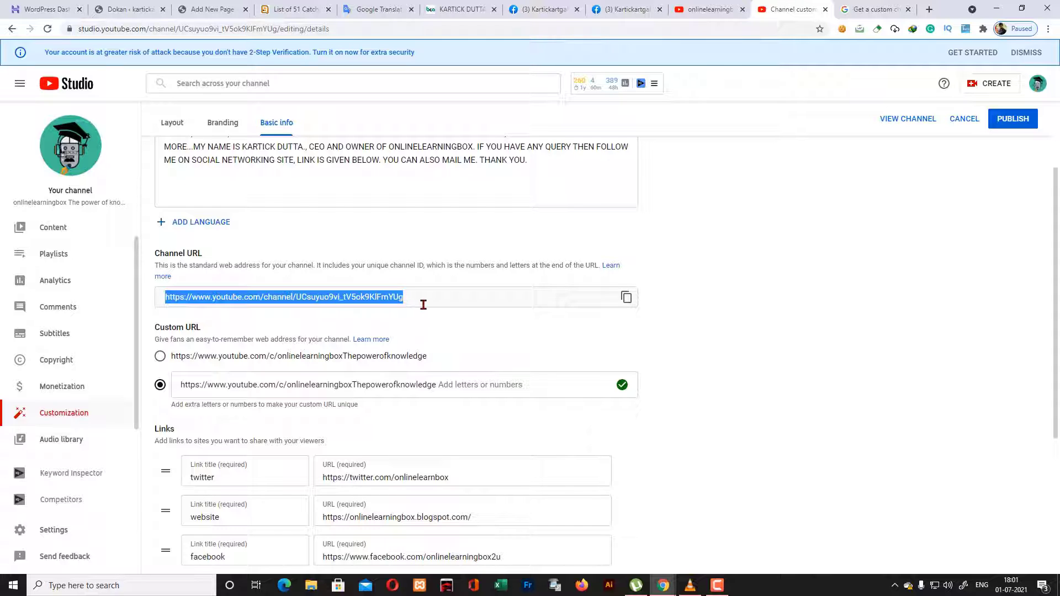
{"action": "left_click", "coordinate": [419, 299]}
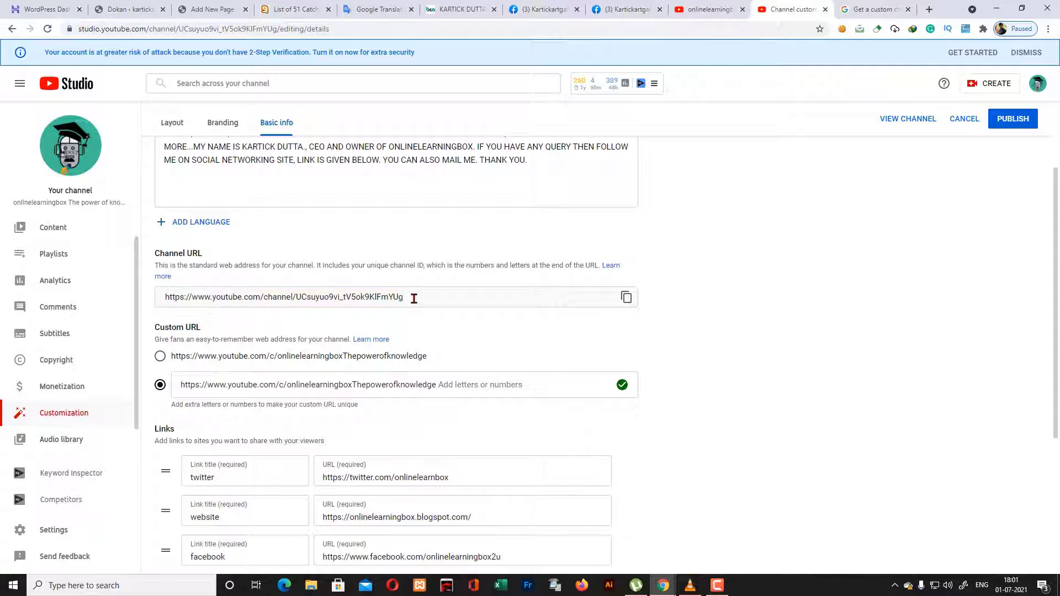
{"action": "left_click", "coordinate": [160, 356]}
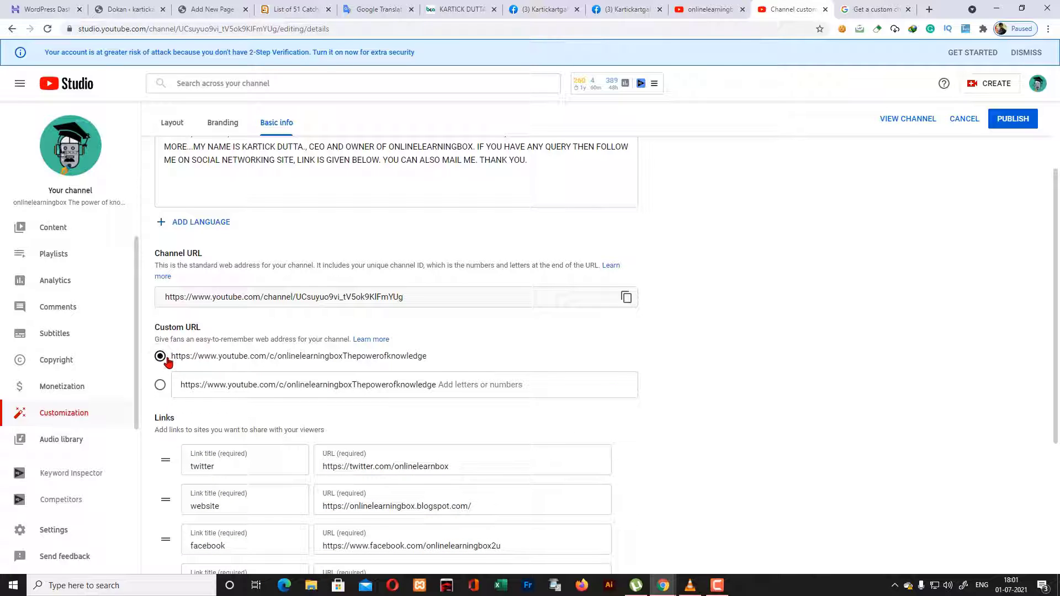
Choose the custom URL option for extra letters or numbers, leave the addition blank, then publish and confirm the custom URL
{"action": "triple_click", "coordinate": [417, 299]}
{"action": "left_click", "coordinate": [429, 297]}
{"action": "left_click", "coordinate": [159, 386]}
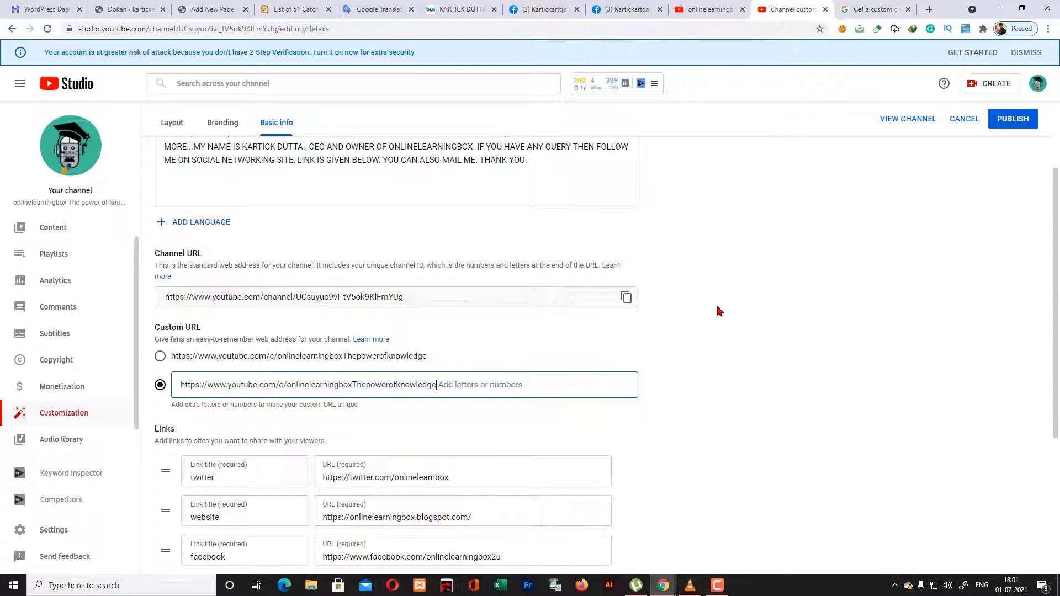
{"action": "left_click", "coordinate": [1013, 118]}
{"action": "left_click", "coordinate": [651, 365]}
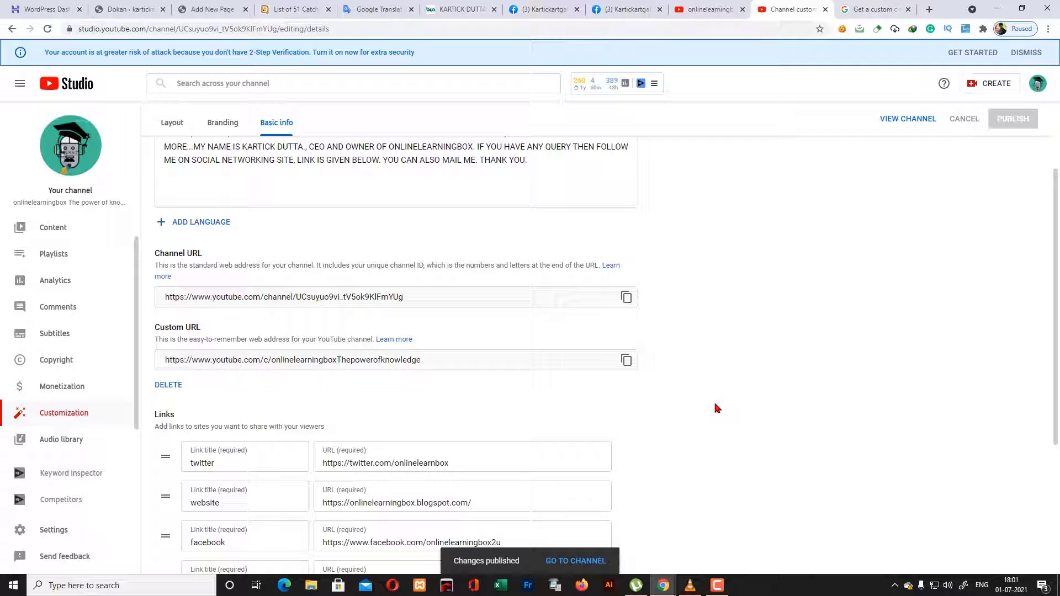
View the channel from the publish notification in a new tab and close that tab again
{"action": "right_click", "coordinate": [583, 556]}
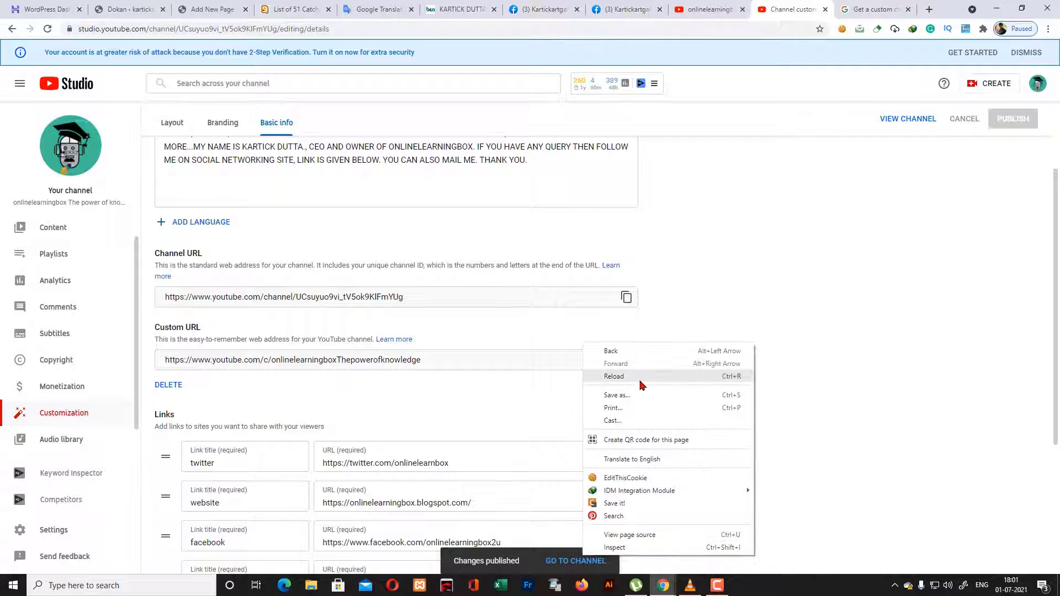
{"action": "left_click", "coordinate": [559, 563]}
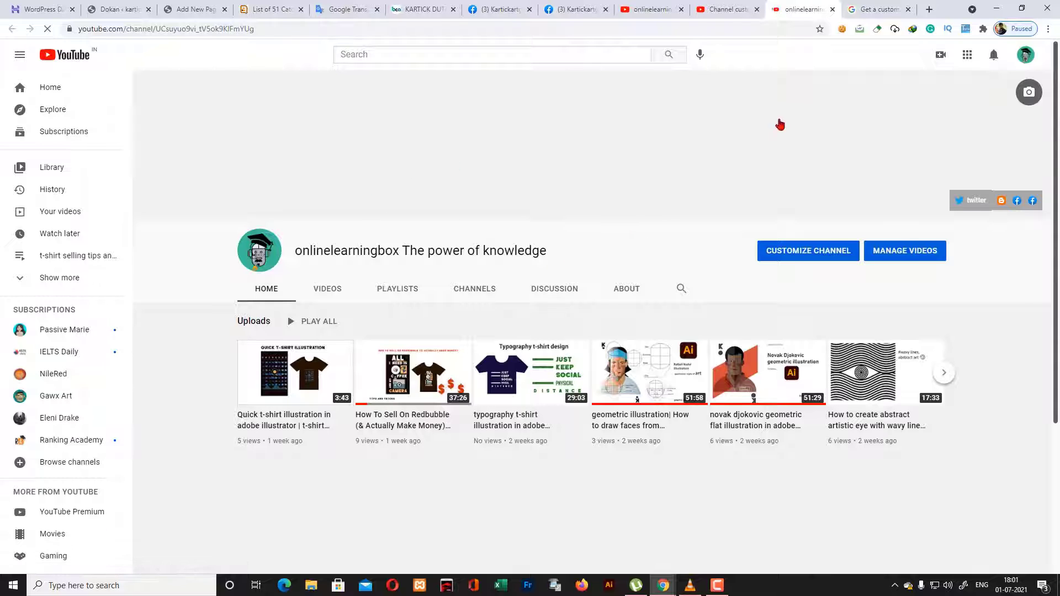
{"action": "left_click", "coordinate": [832, 10]}
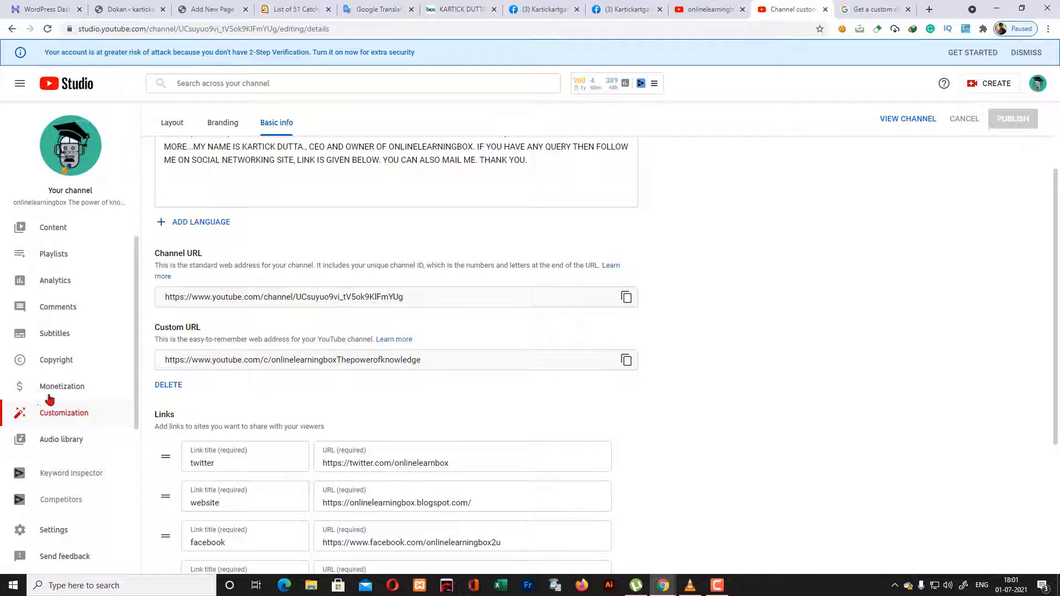
Start deleting the published custom URL and confirm its removal from the About section of the Google Account profile
{"action": "left_click", "coordinate": [166, 385]}
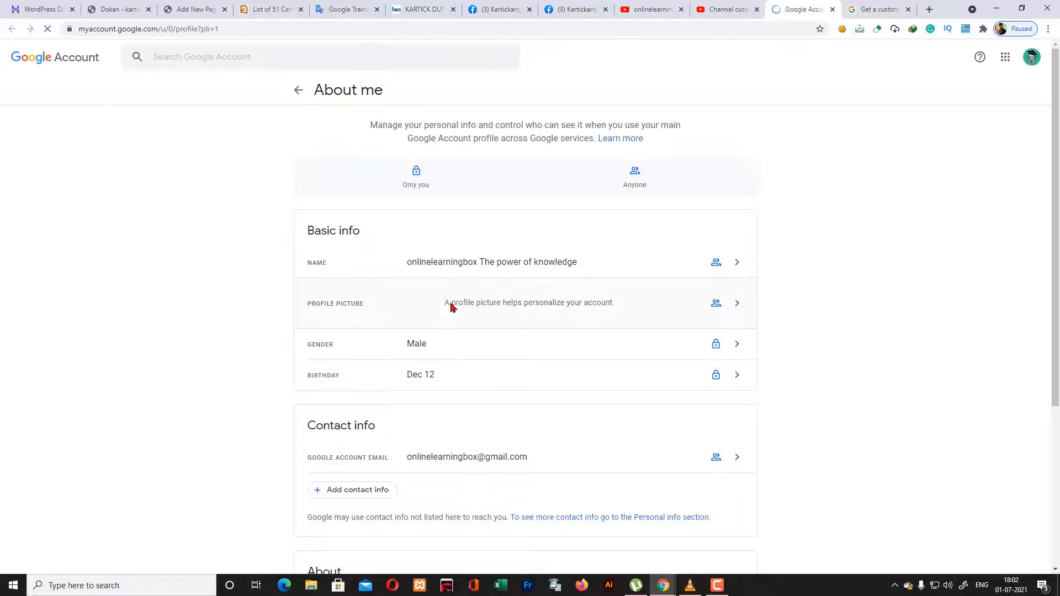
{"action": "scroll", "coordinate": [511, 359], "scroll_direction": "down", "scroll_amount": 4}
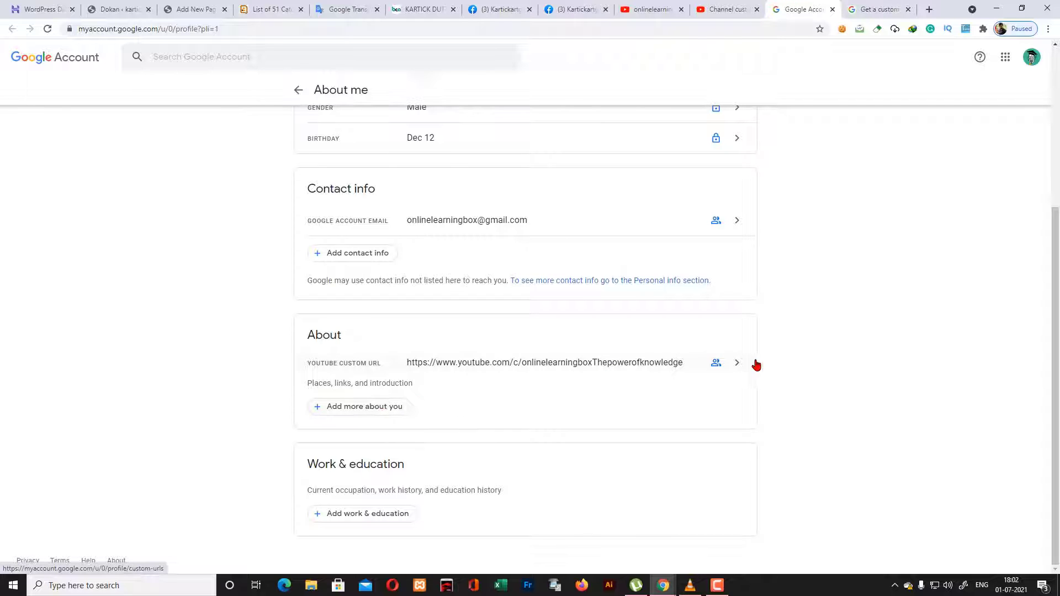
{"action": "left_click", "coordinate": [716, 368]}
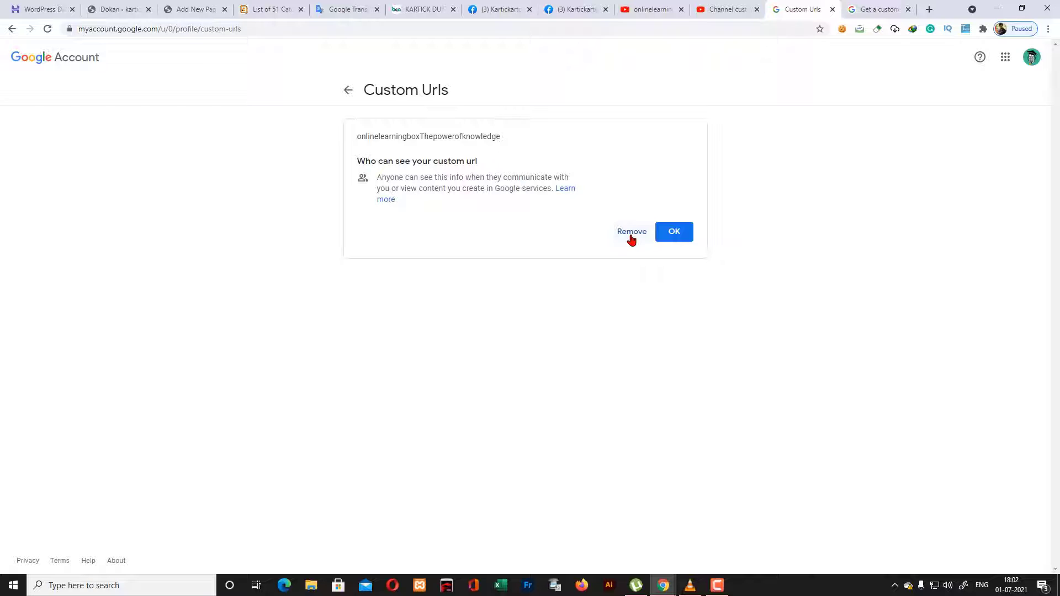
{"action": "left_click", "coordinate": [631, 233]}
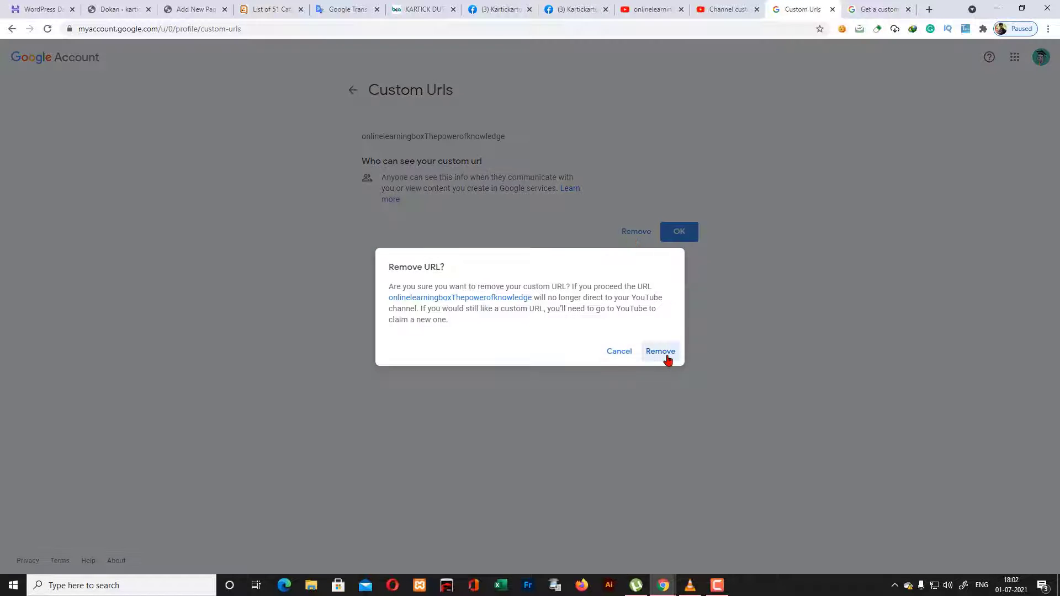
{"action": "left_click", "coordinate": [666, 356]}
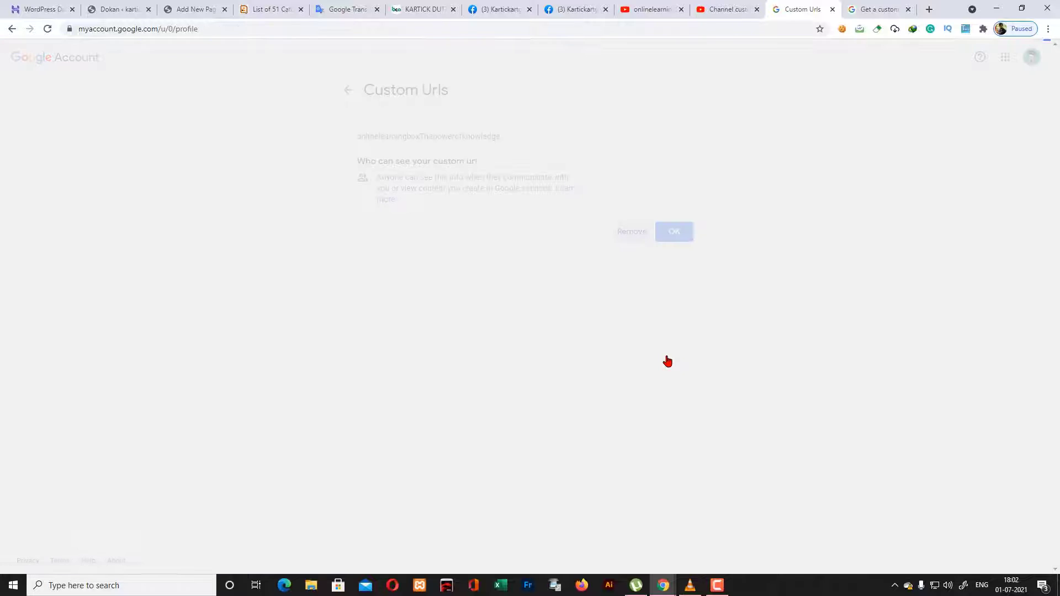
{"action": "scroll", "coordinate": [714, 338], "scroll_direction": "down", "scroll_amount": 3}
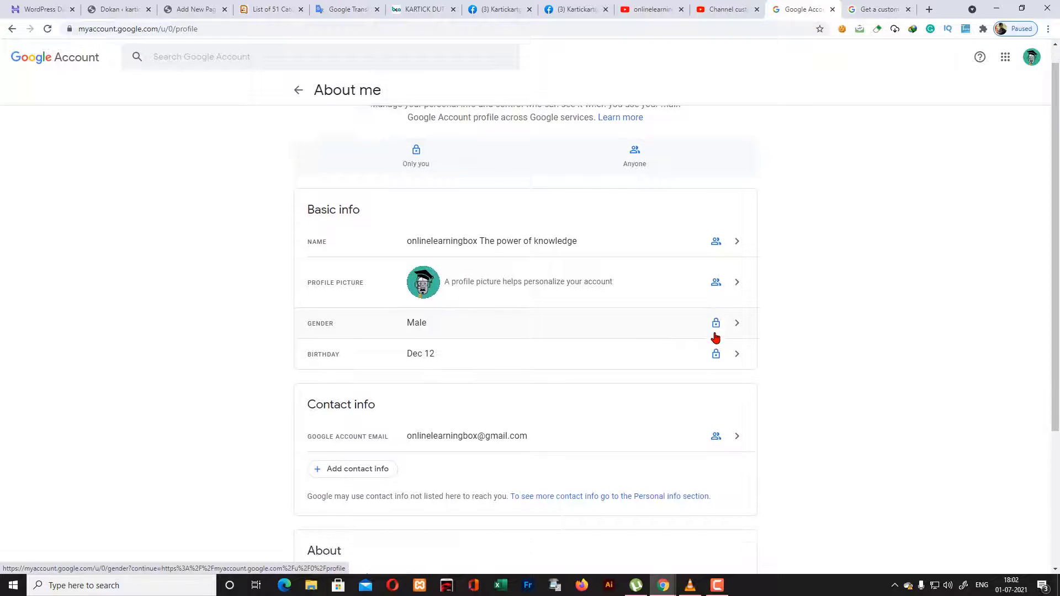
{"action": "scroll", "coordinate": [714, 337], "scroll_direction": "down", "scroll_amount": 1}
Return to channel customization, reopen the custom URL deletion page to check the profile's About section, and close it
{"action": "left_click", "coordinate": [733, 12]}
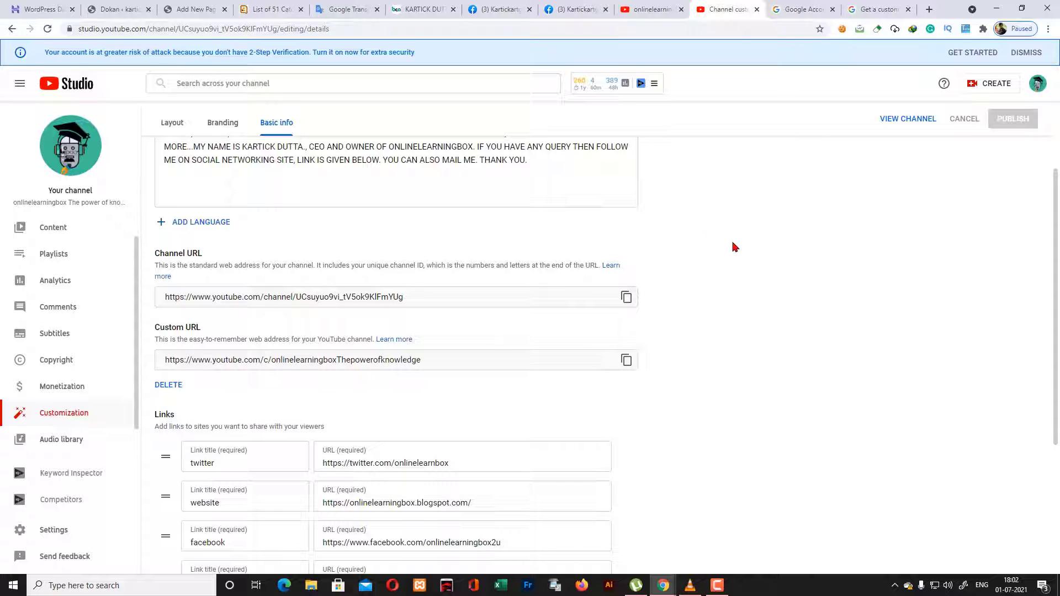
{"action": "left_click", "coordinate": [167, 385]}
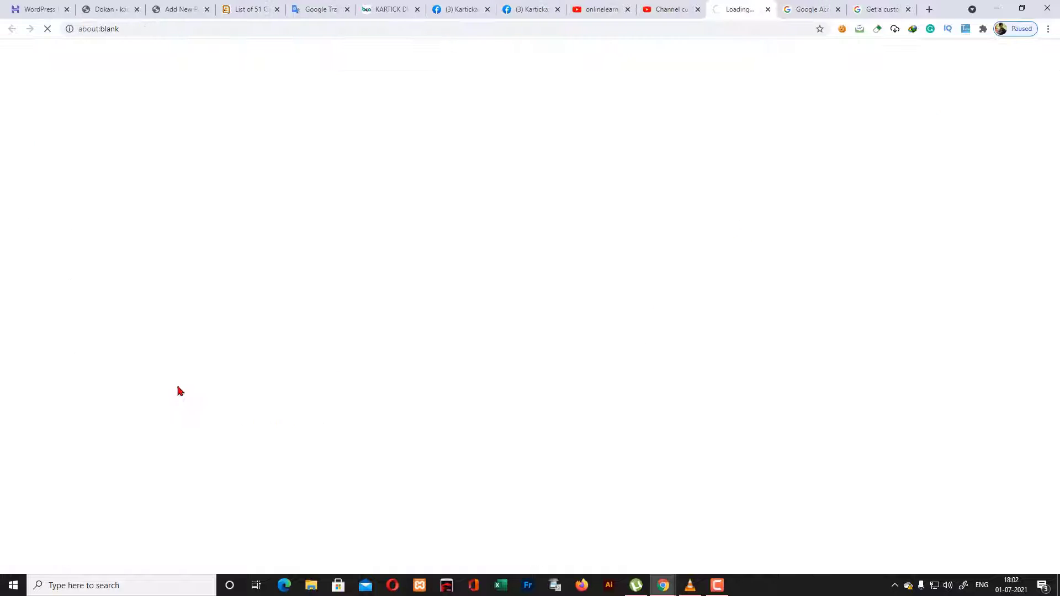
{"action": "scroll", "coordinate": [734, 276], "scroll_direction": "down", "scroll_amount": 4}
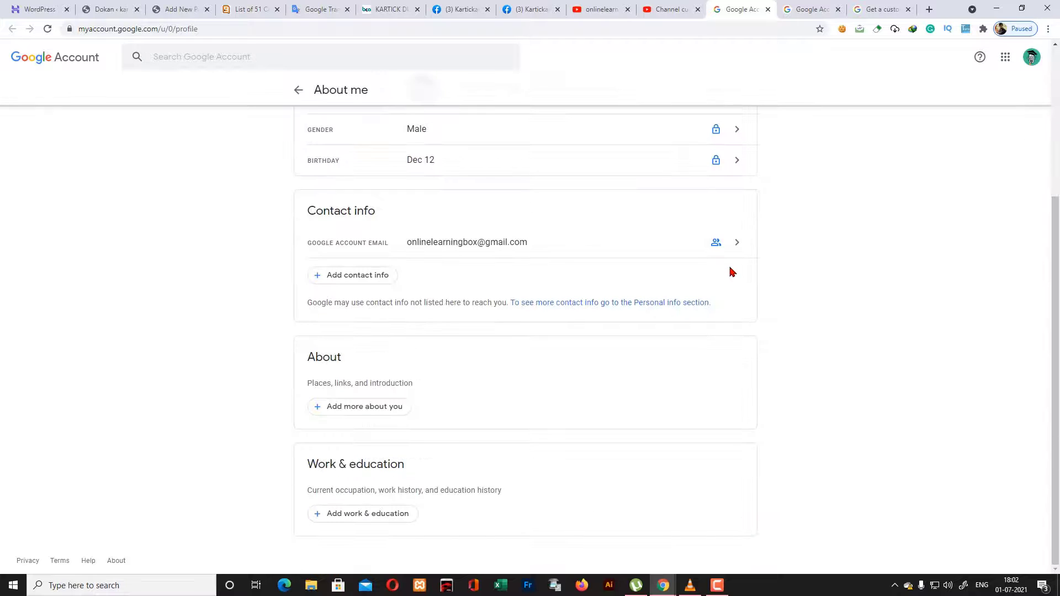
{"action": "left_click", "coordinate": [768, 9]}
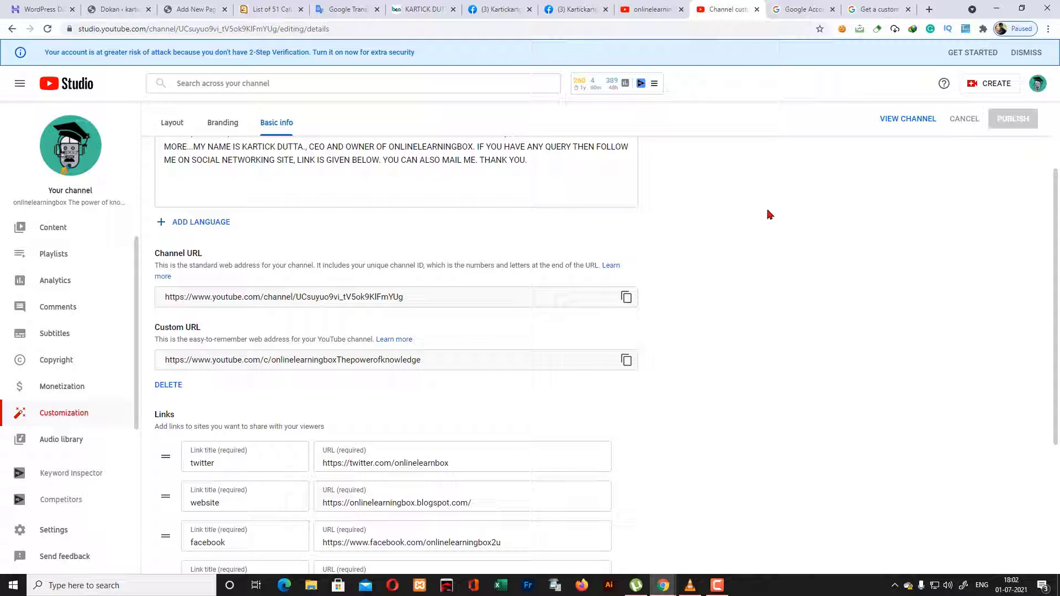
Copy the custom URL from Basic info, open it in a new browser tab to test it, and close that tab
{"action": "triple_click", "coordinate": [425, 362]}
{"action": "left_click_drag", "start_coordinate": [426, 362], "coordinate": [245, 375]}
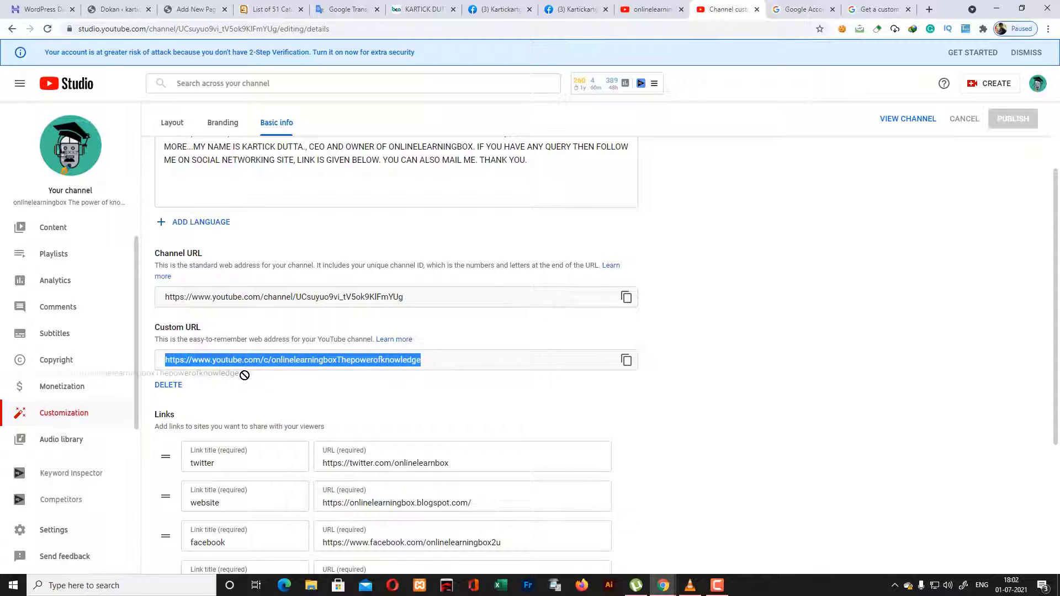
{"action": "left_click", "coordinate": [626, 360]}
{"action": "left_click", "coordinate": [929, 11]}
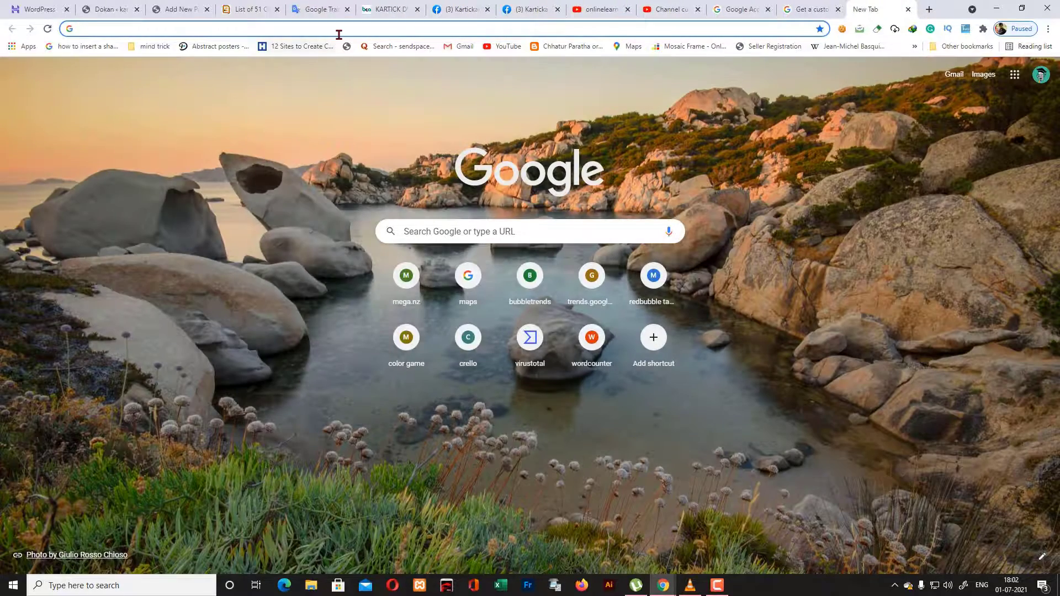
{"action": "left_click", "coordinate": [339, 33]}
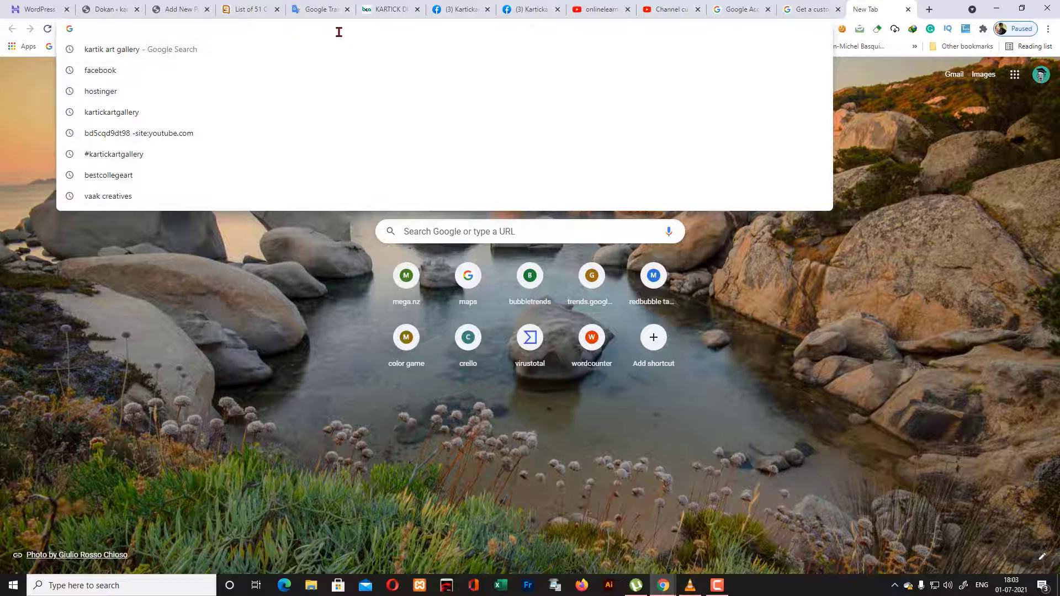
{"action": "key", "text": "ctrl+v"}
{"action": "key", "text": "Return"}
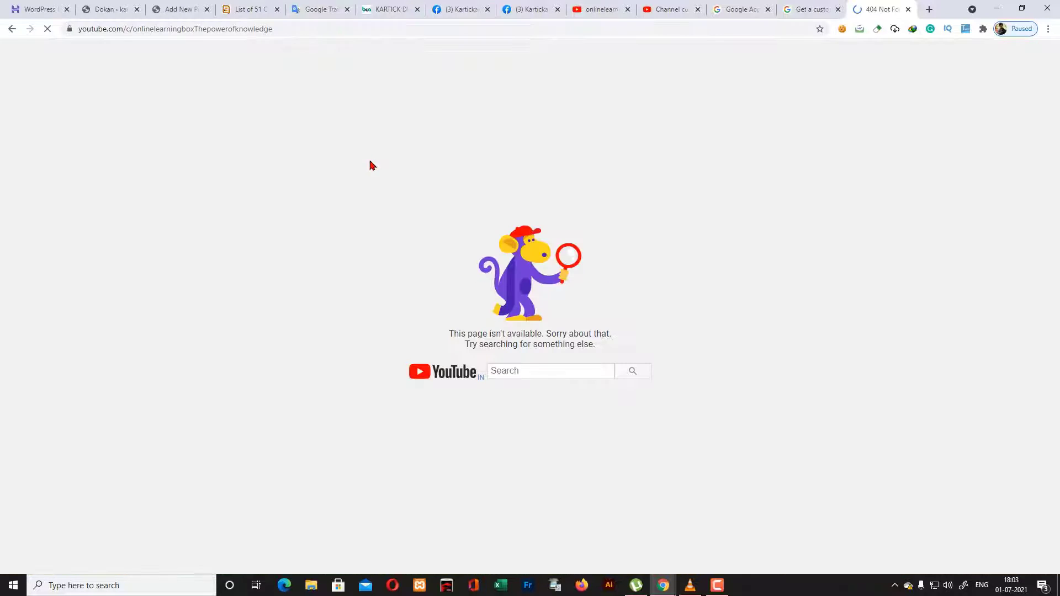
{"action": "left_click", "coordinate": [907, 10]}
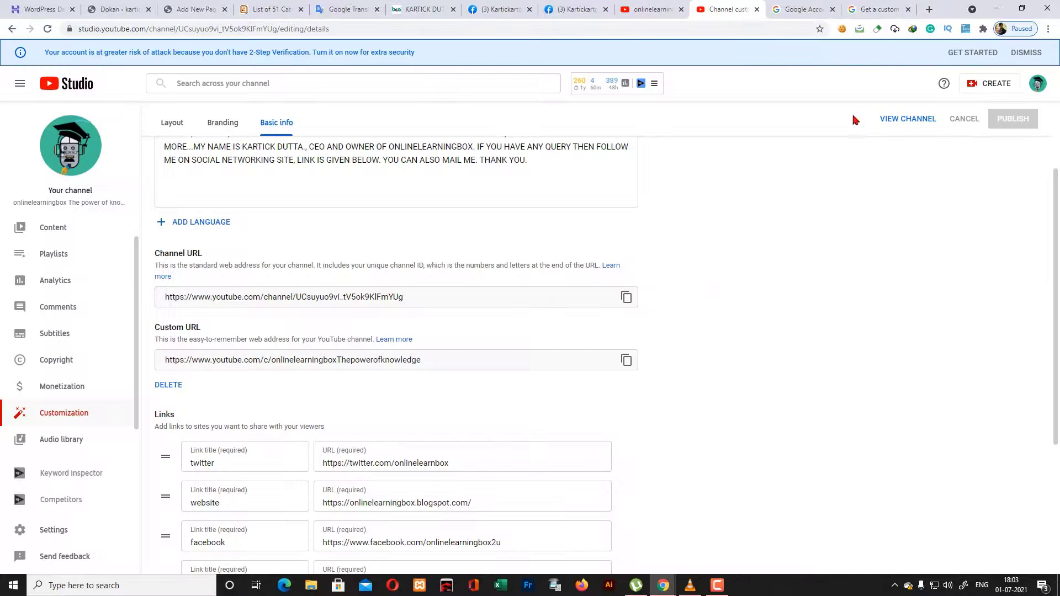
Follow the custom URL's delete link once more and examine the About and Work & education sections of the profile
{"action": "scroll", "coordinate": [783, 365], "scroll_direction": "up", "scroll_amount": 2}
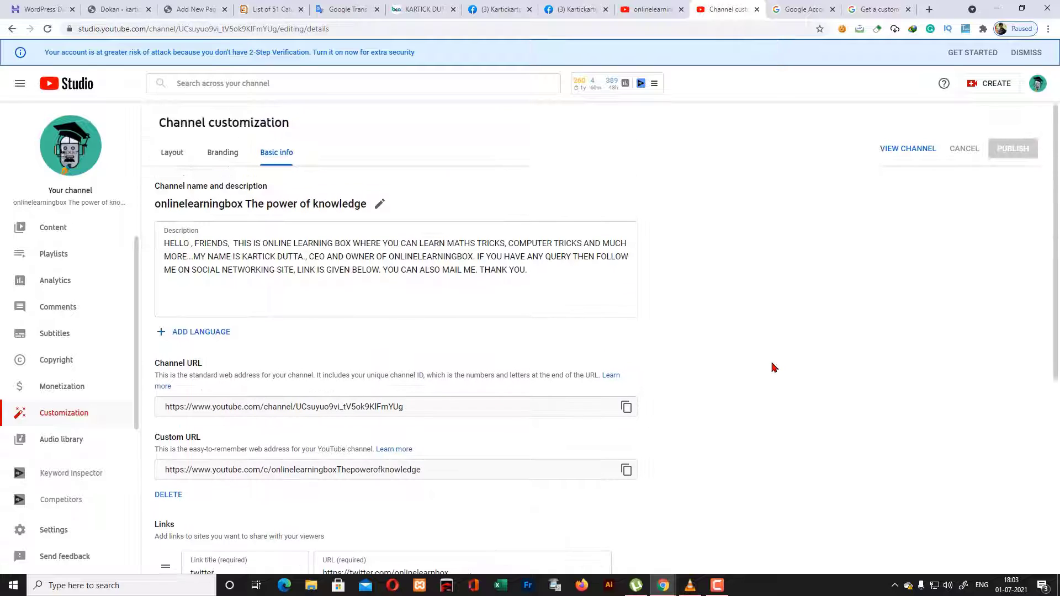
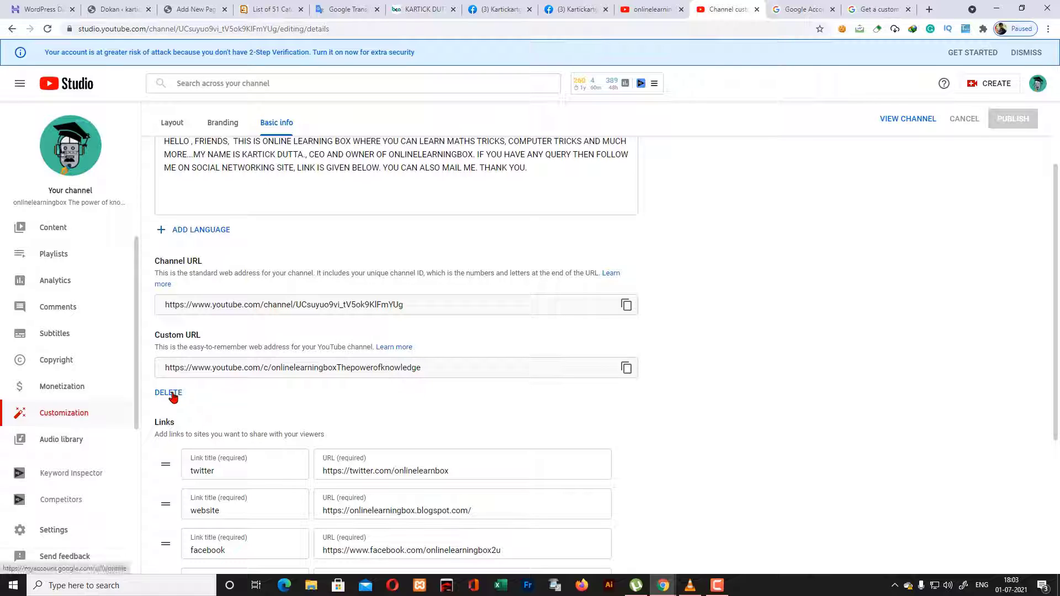
{"action": "left_click", "coordinate": [168, 393]}
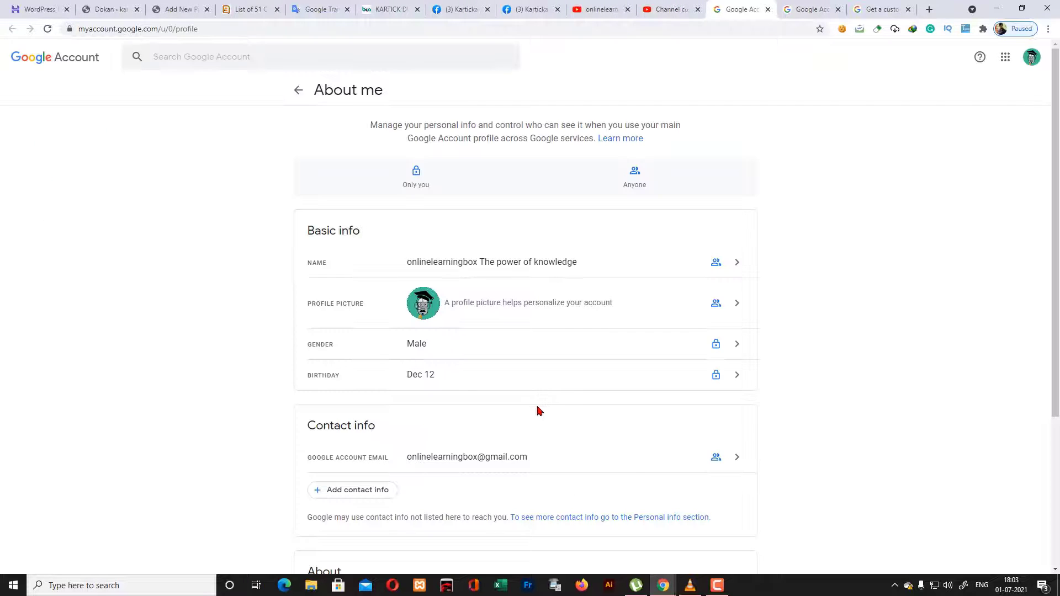
{"action": "scroll", "coordinate": [539, 411], "scroll_direction": "down", "scroll_amount": 4}
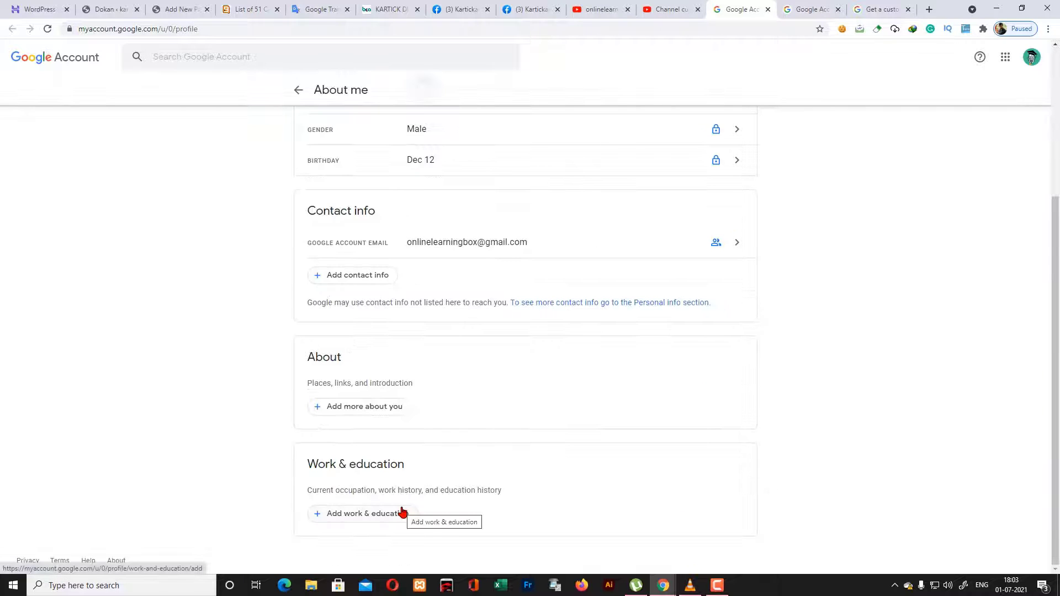
{"action": "left_click", "coordinate": [768, 10]}
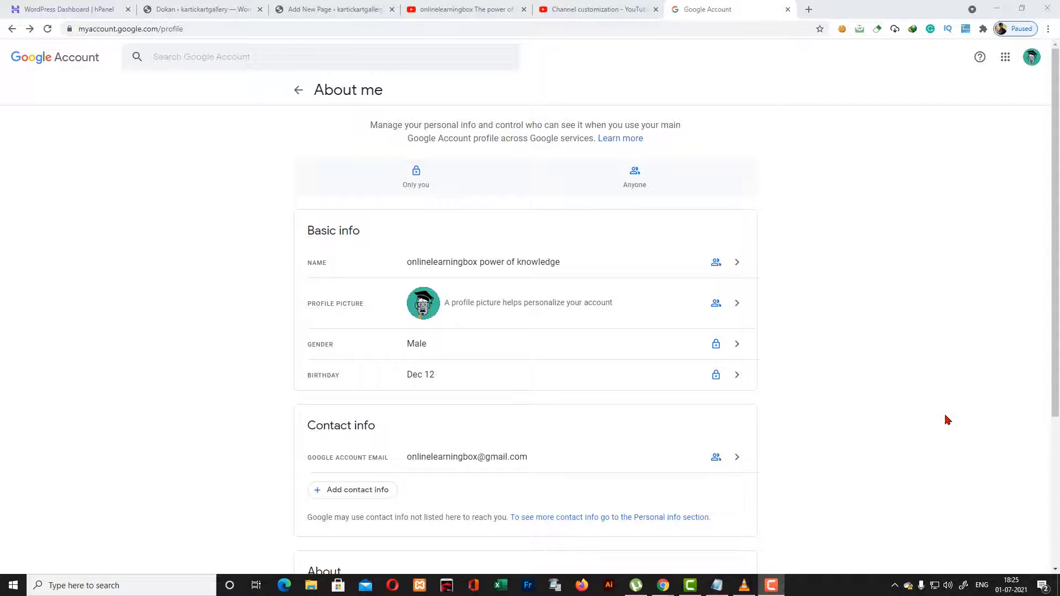
Review the Google Account profile, open the name editing form, go back without changes, and highlight the profile page's address
{"action": "scroll", "coordinate": [948, 420], "scroll_direction": "down", "scroll_amount": 3}
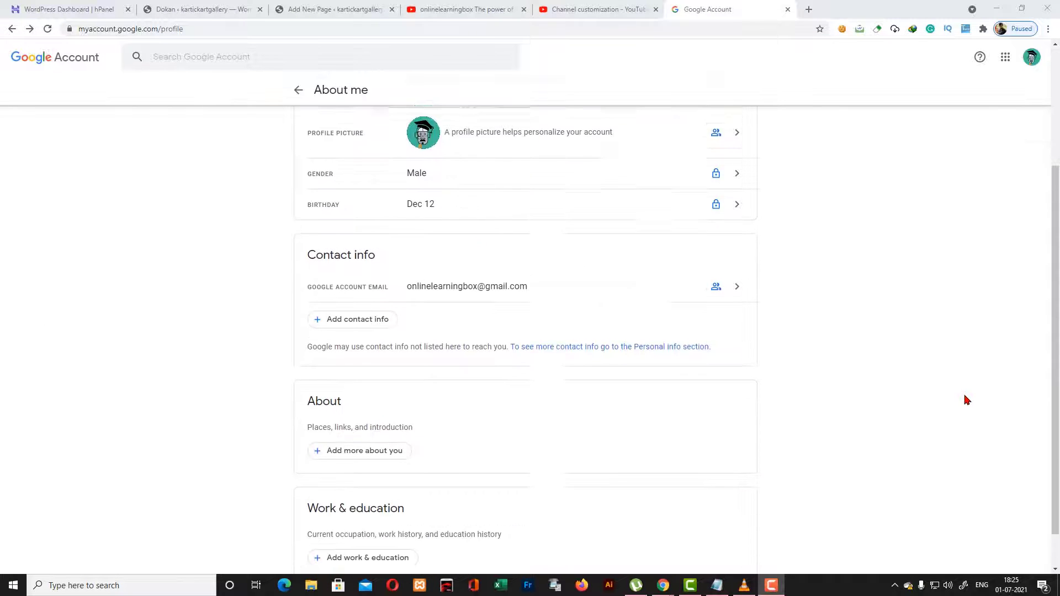
{"action": "scroll", "coordinate": [965, 397], "scroll_direction": "up", "scroll_amount": 2}
{"action": "scroll", "coordinate": [966, 400], "scroll_direction": "up", "scroll_amount": 2}
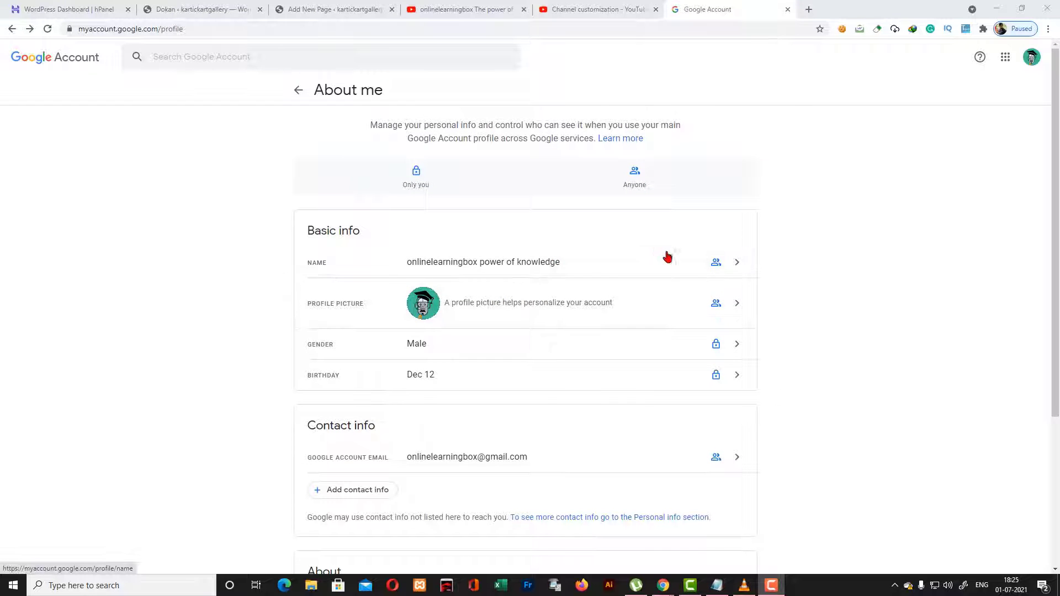
{"action": "left_click", "coordinate": [734, 268]}
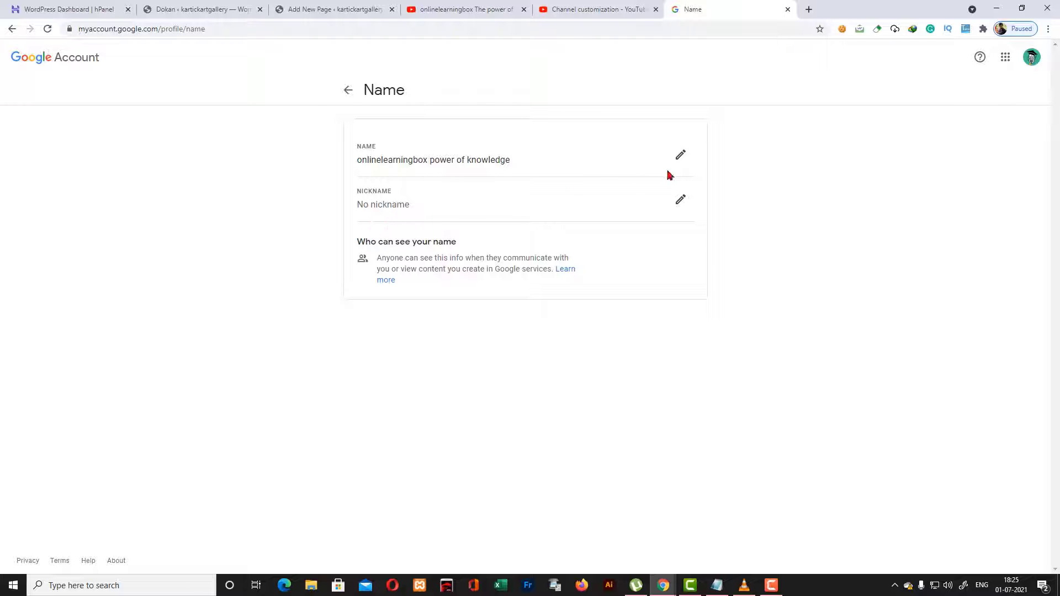
{"action": "left_click", "coordinate": [681, 155]}
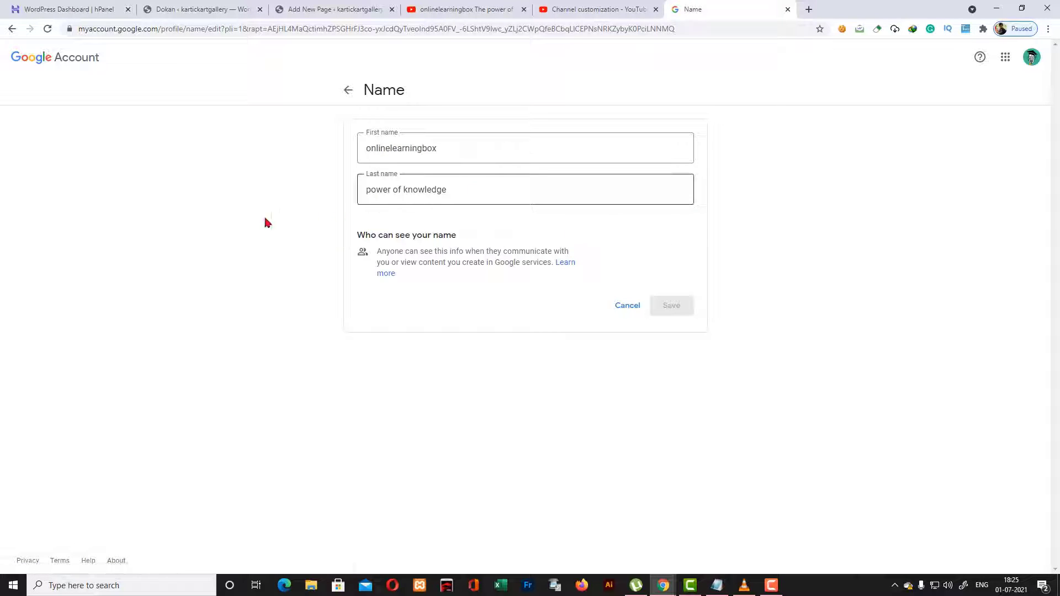
{"action": "left_click", "coordinate": [12, 29]}
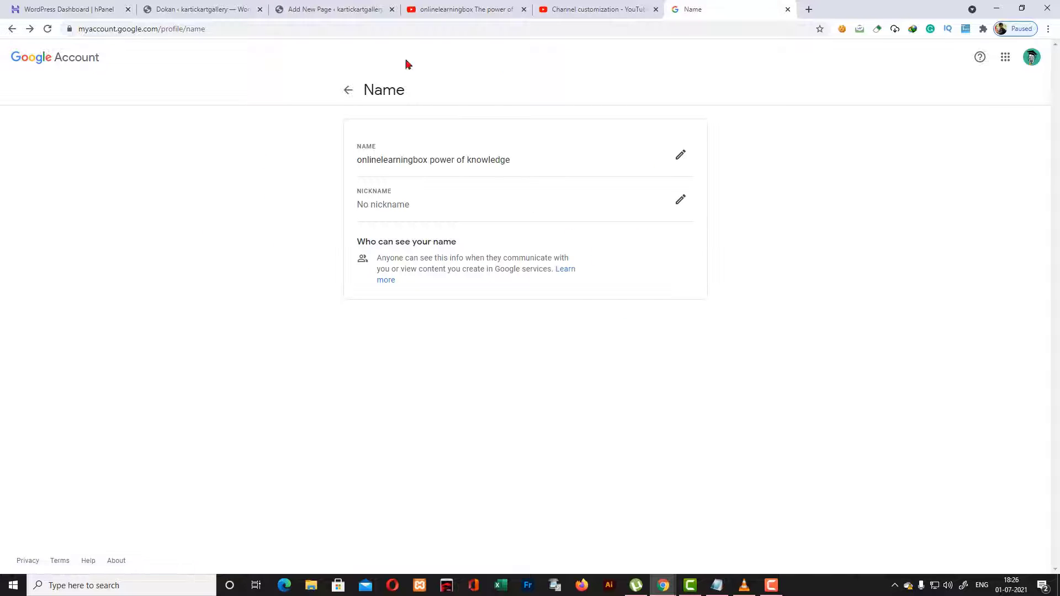
{"action": "left_click", "coordinate": [12, 29]}
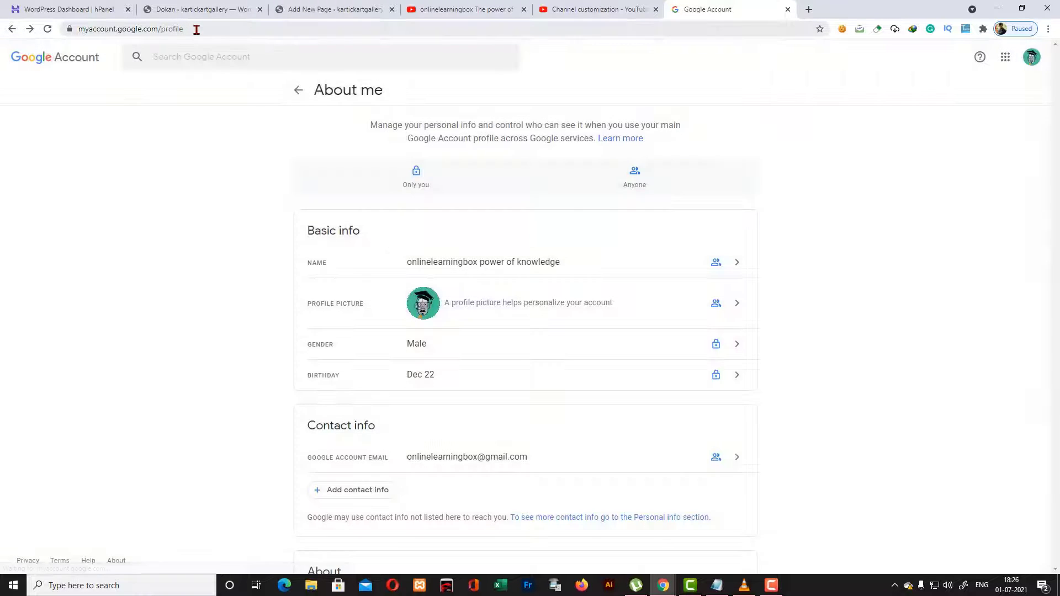
{"action": "left_click", "coordinate": [222, 29]}
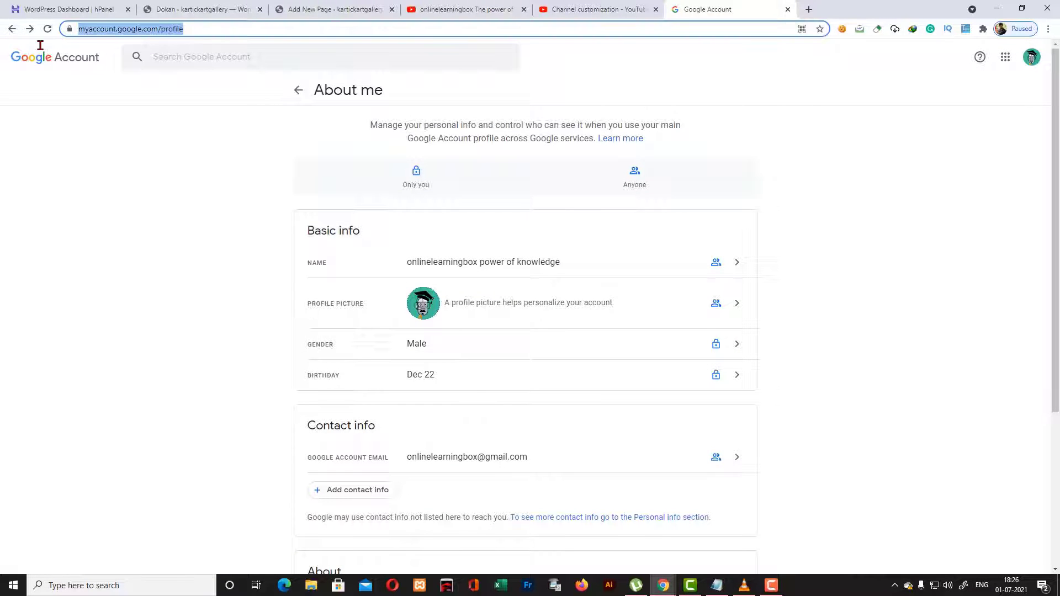
Switch to the channel customization page and view its Layout and Branding settings
{"action": "left_click", "coordinate": [602, 9]}
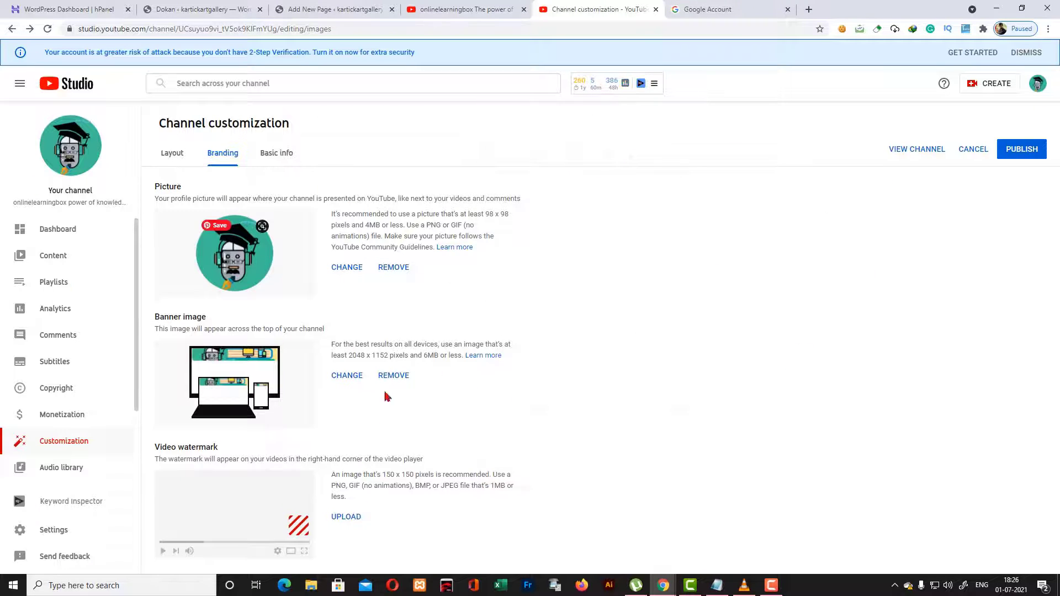
{"action": "left_click", "coordinate": [80, 445]}
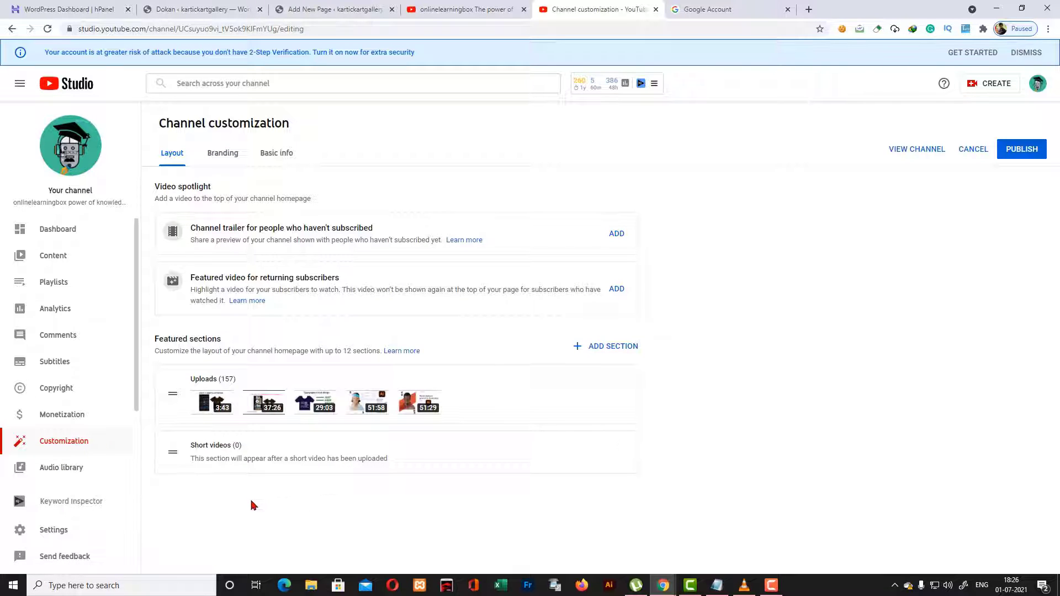
{"action": "left_click", "coordinate": [224, 160]}
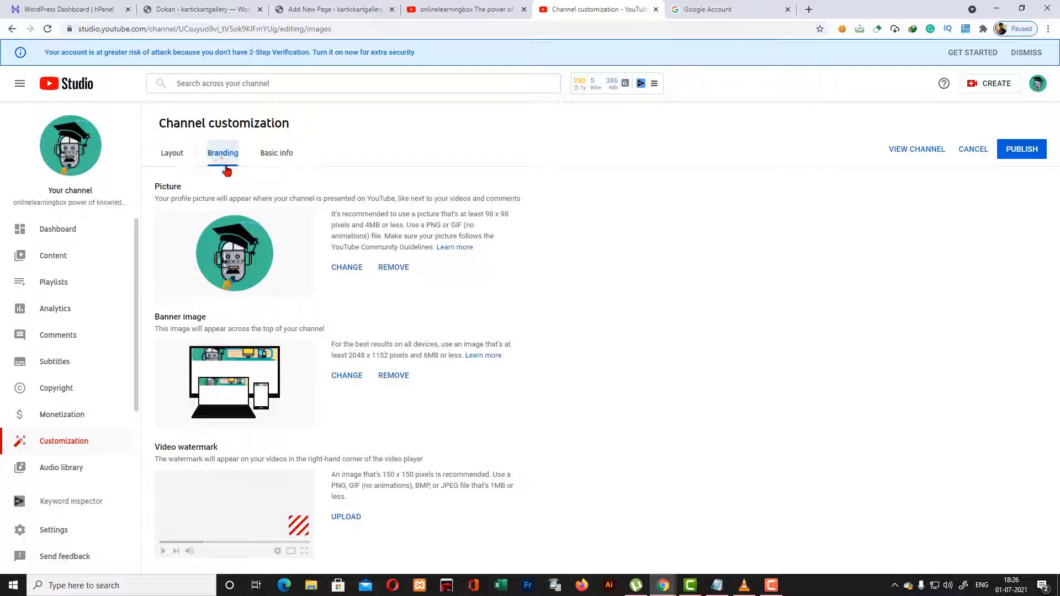
In Basic info, try the custom URL option for onlinelearningboxpowerofknowledge that accepts extra letters or numbers
{"action": "left_click", "coordinate": [276, 155]}
{"action": "scroll", "coordinate": [530, 430], "scroll_direction": "down", "scroll_amount": 2}
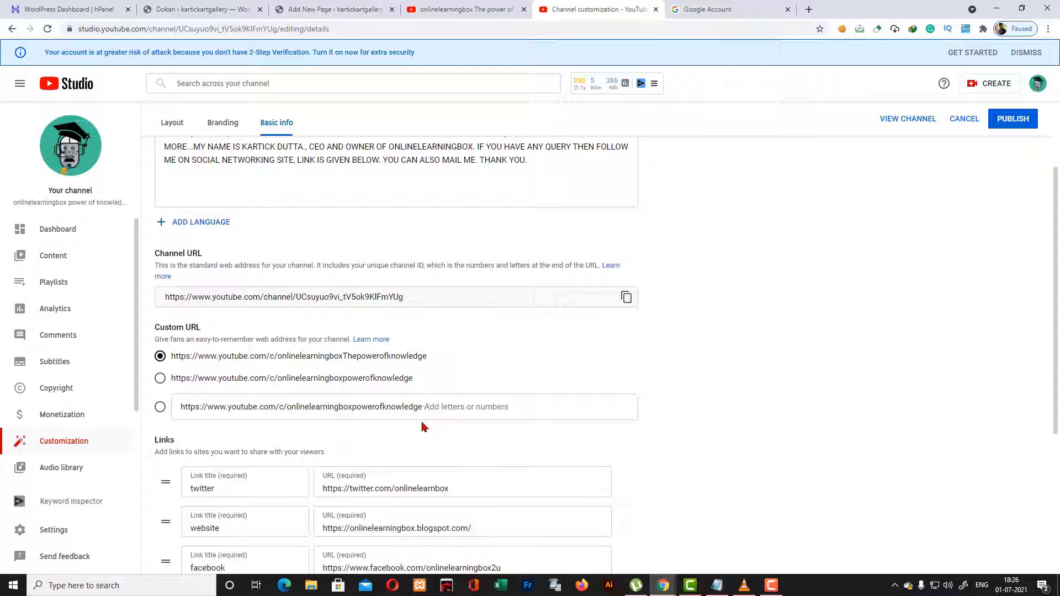
{"action": "left_click", "coordinate": [159, 409]}
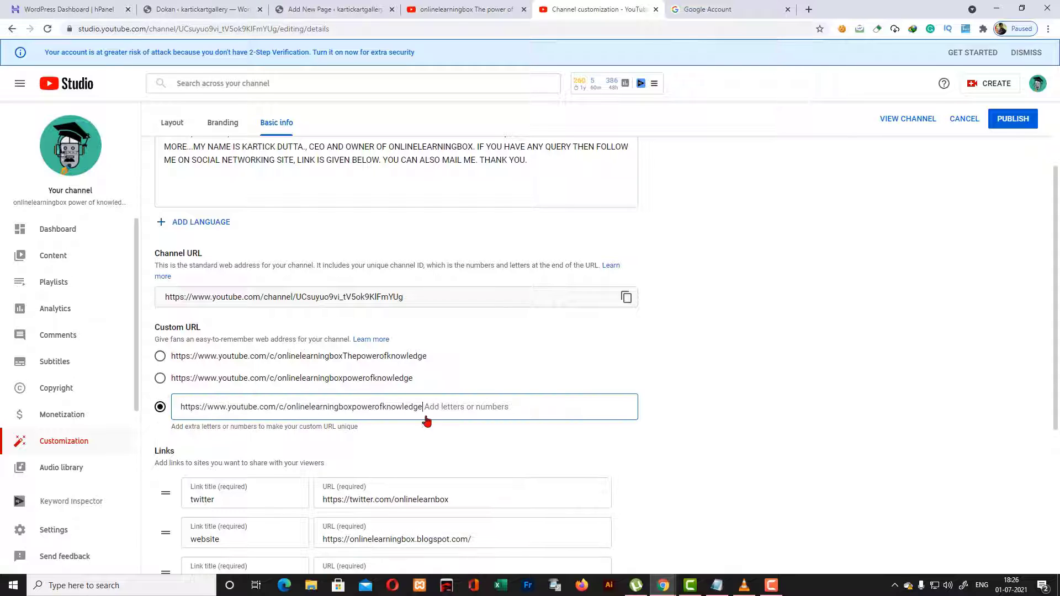
{"action": "left_click", "coordinate": [429, 407]}
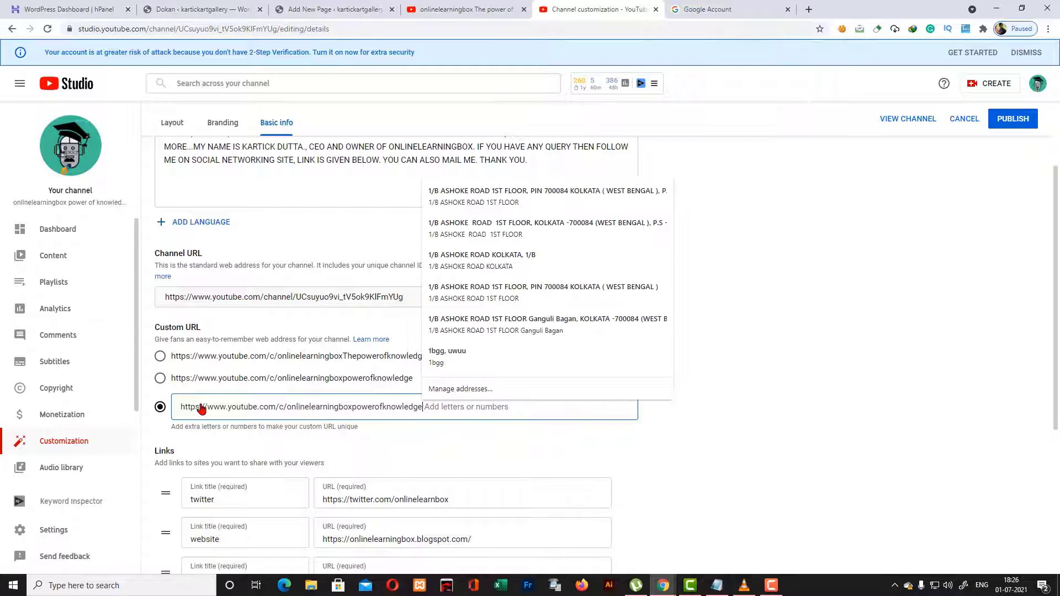
{"action": "left_click", "coordinate": [782, 424]}
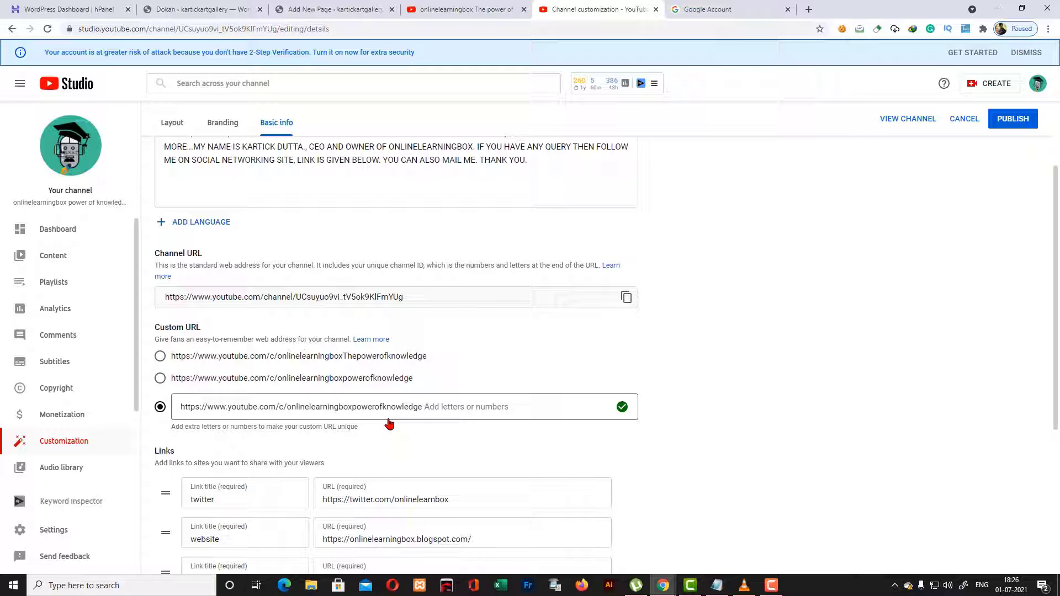
Remove the last name from the Google Account's name, keeping only onlinelearningbox, and save the change
{"action": "left_click", "coordinate": [742, 9]}
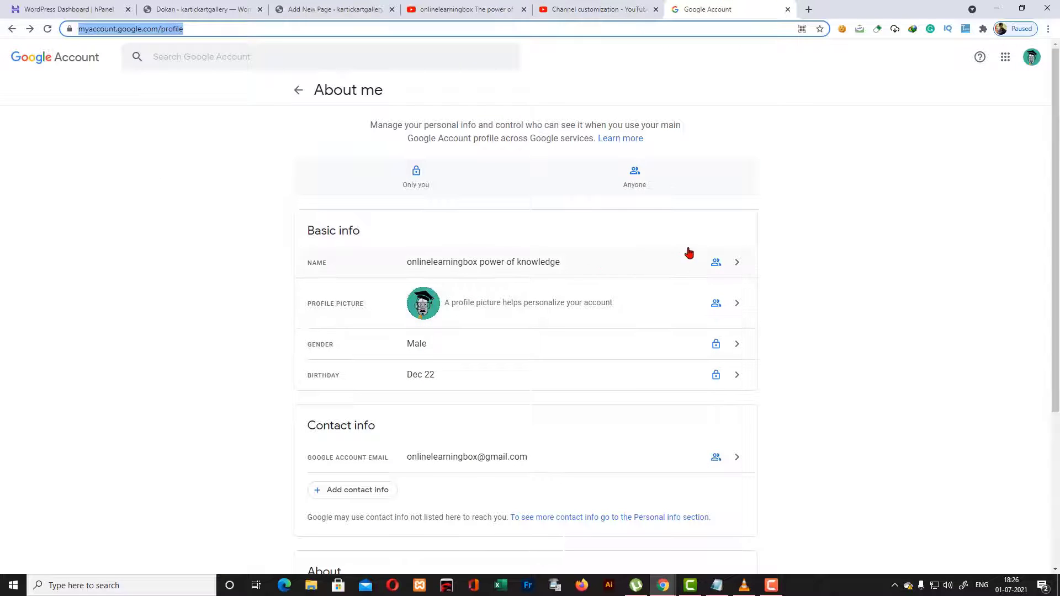
{"action": "left_click", "coordinate": [728, 263]}
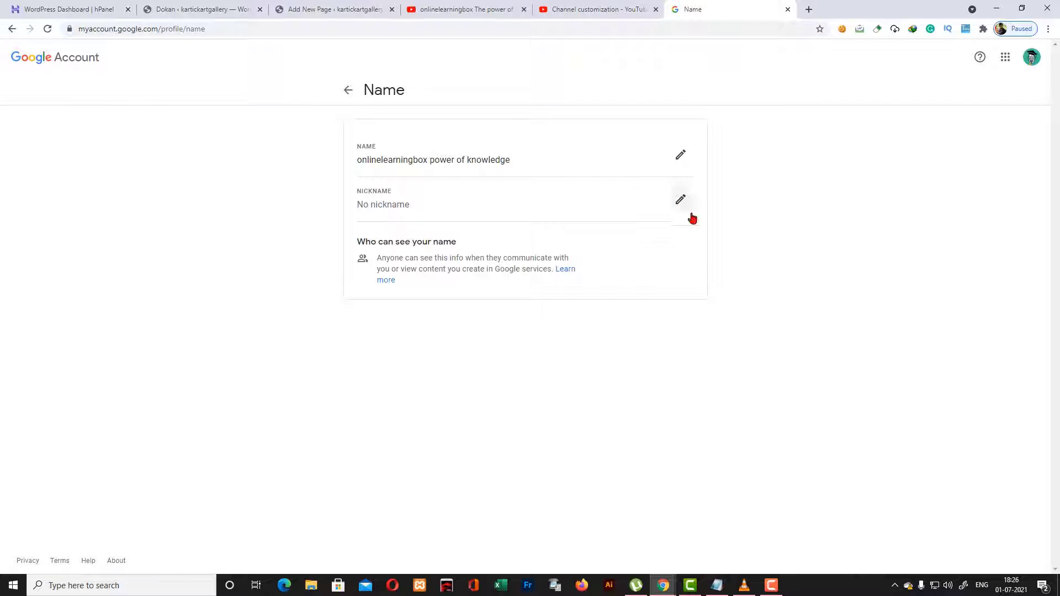
{"action": "left_click", "coordinate": [681, 156]}
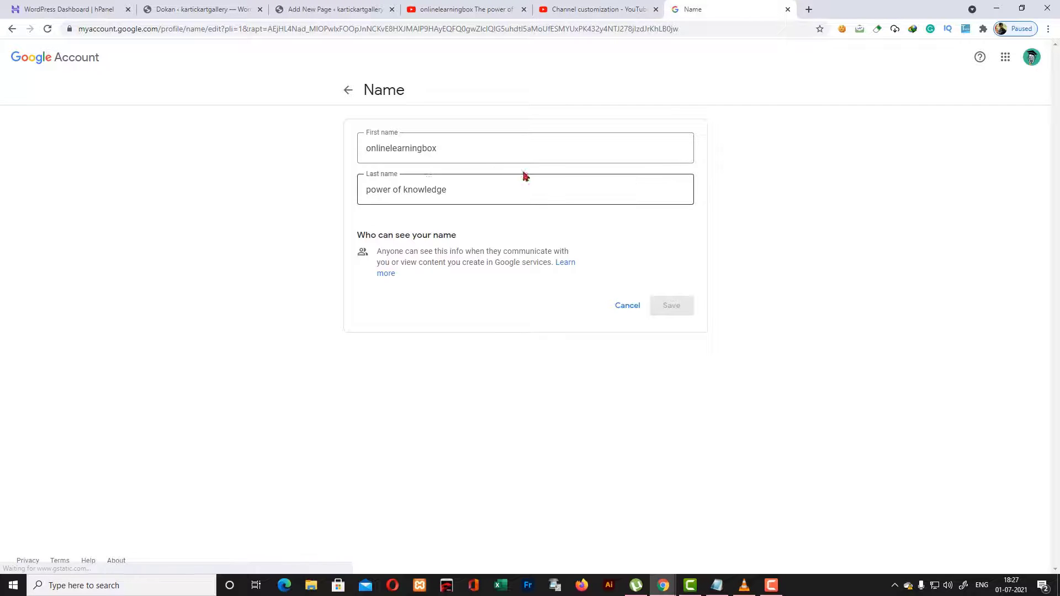
{"action": "left_click", "coordinate": [500, 191]}
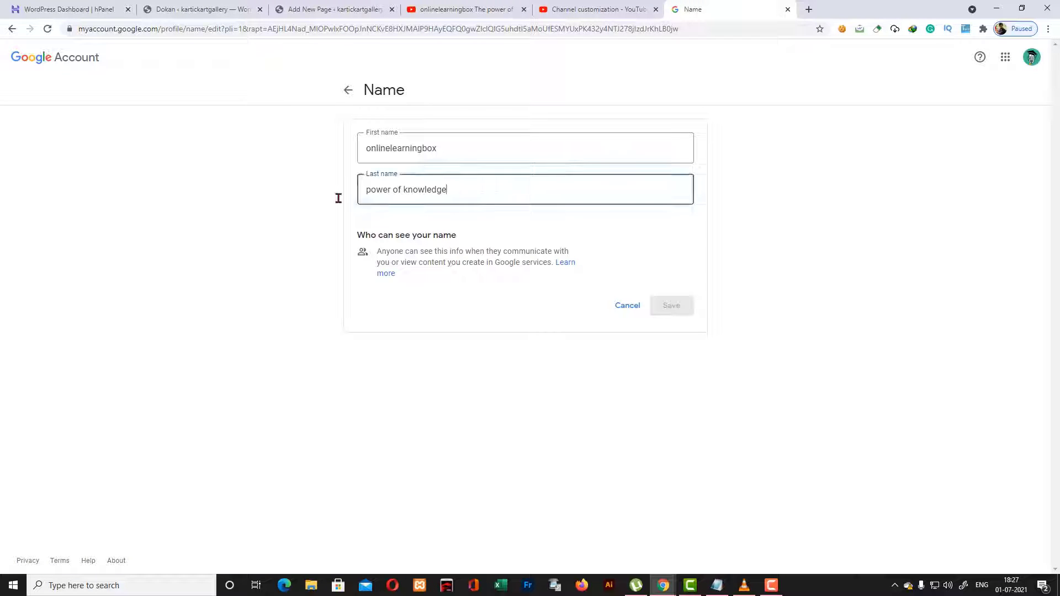
{"action": "key", "text": "ctrl+a"}
{"action": "key", "text": "BackSpace"}
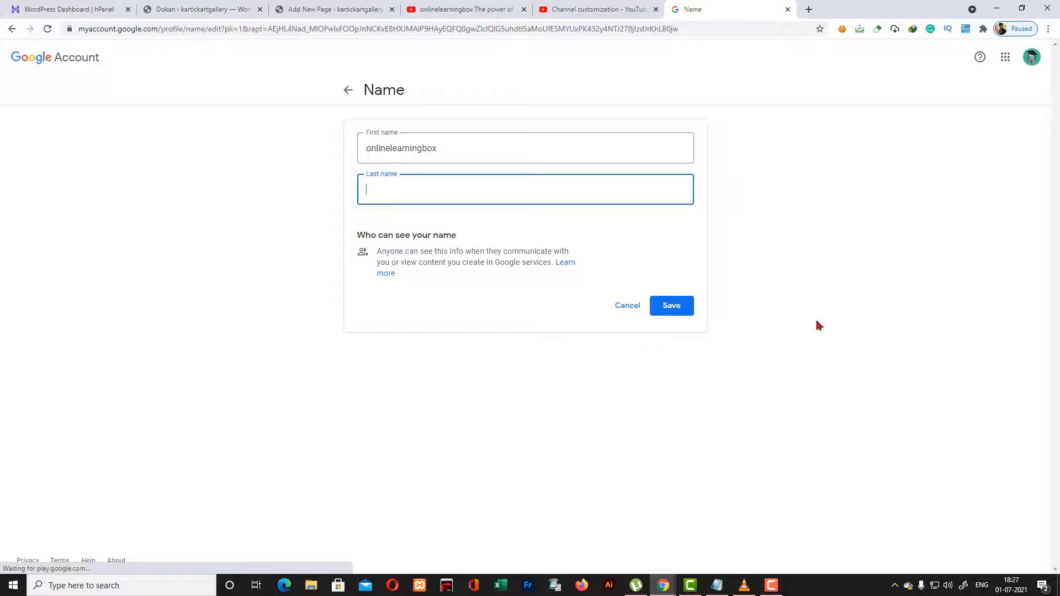
{"action": "left_click", "coordinate": [685, 309]}
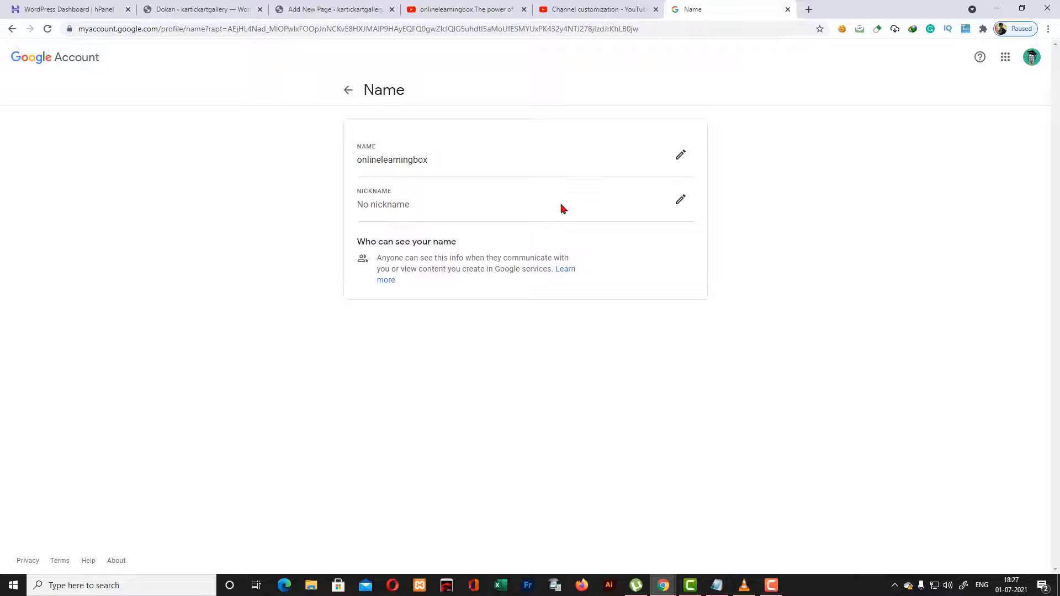
Return to the channel customization page and reload it, discarding the unsaved changes
{"action": "left_click", "coordinate": [606, 10]}
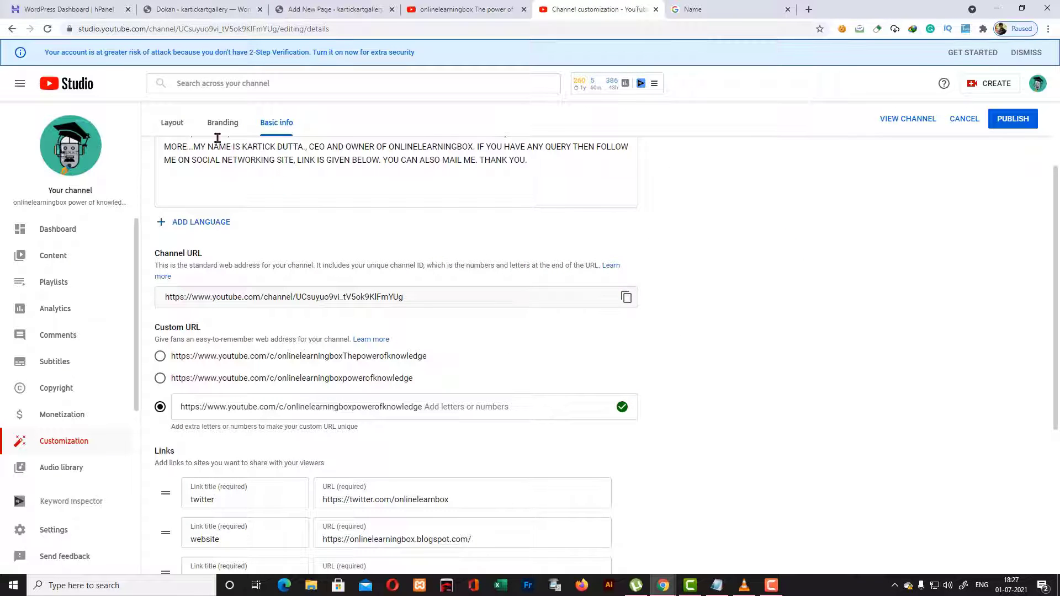
{"action": "left_click", "coordinate": [48, 28]}
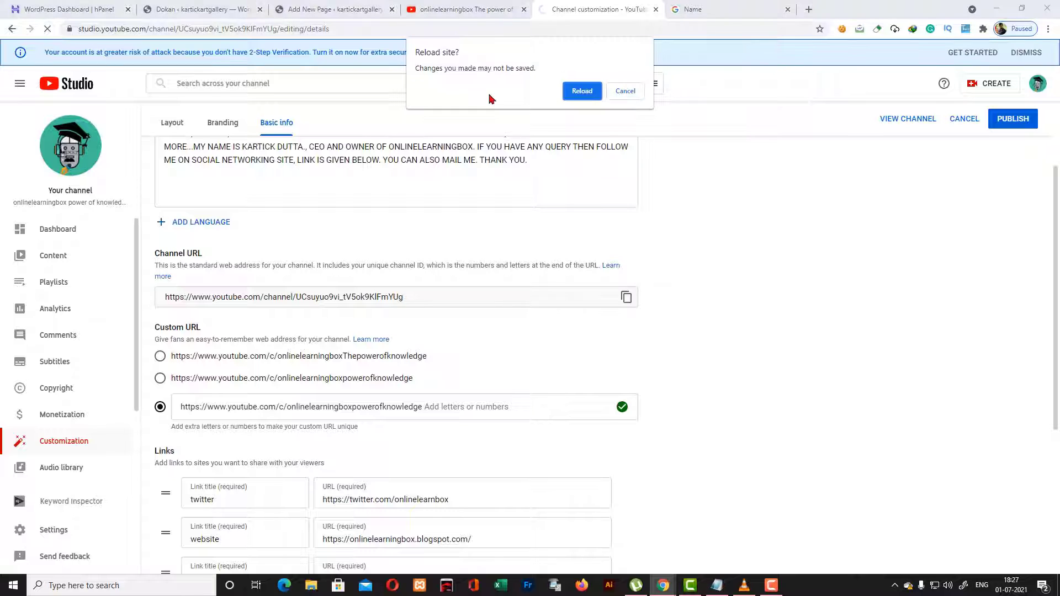
{"action": "left_click", "coordinate": [576, 92]}
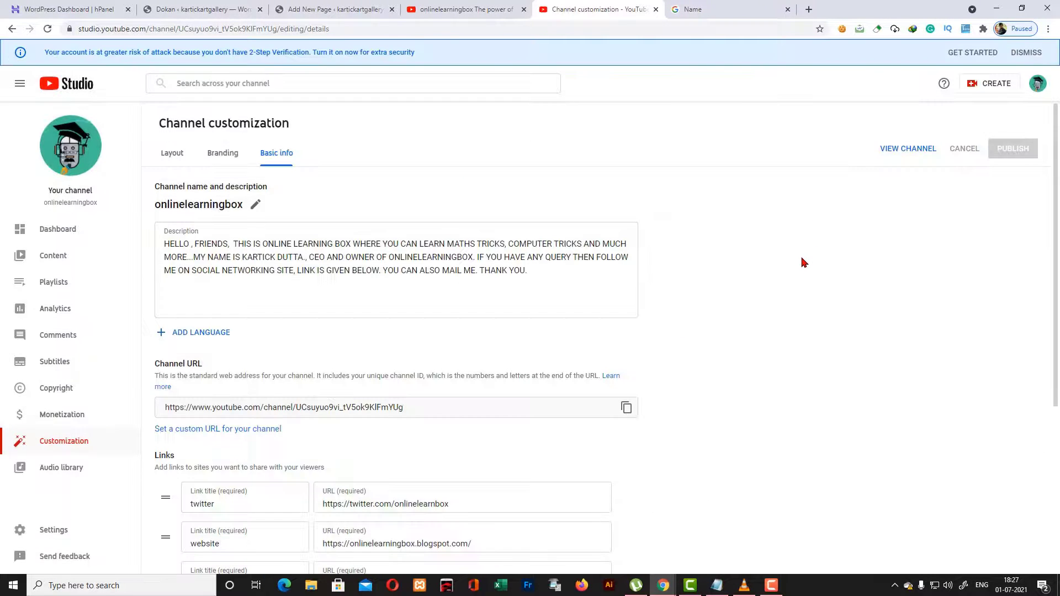
{"action": "scroll", "coordinate": [803, 262], "scroll_direction": "down", "scroll_amount": 2}
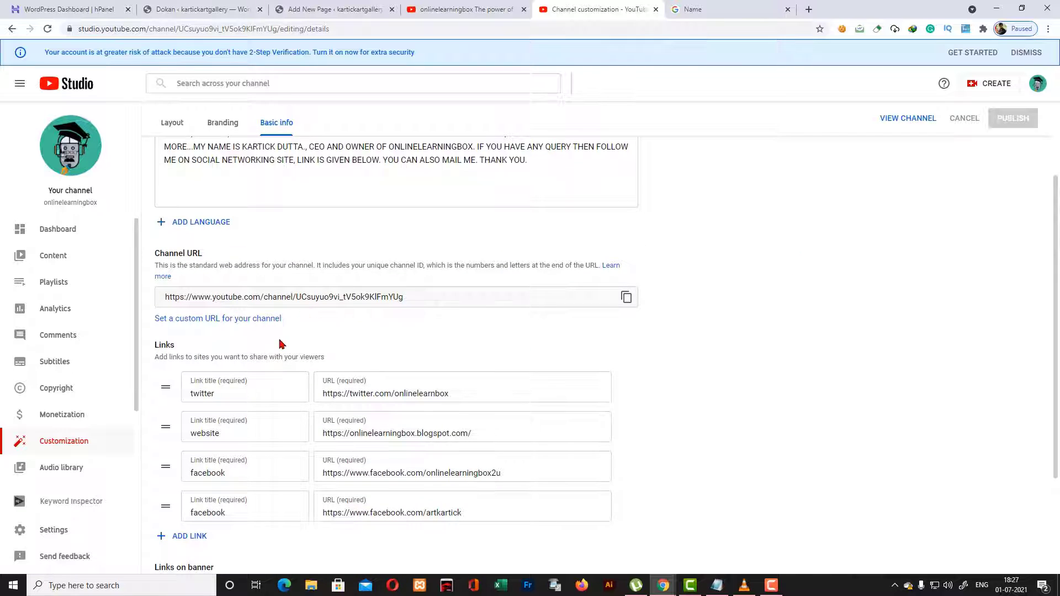
{"action": "left_click", "coordinate": [192, 320]}
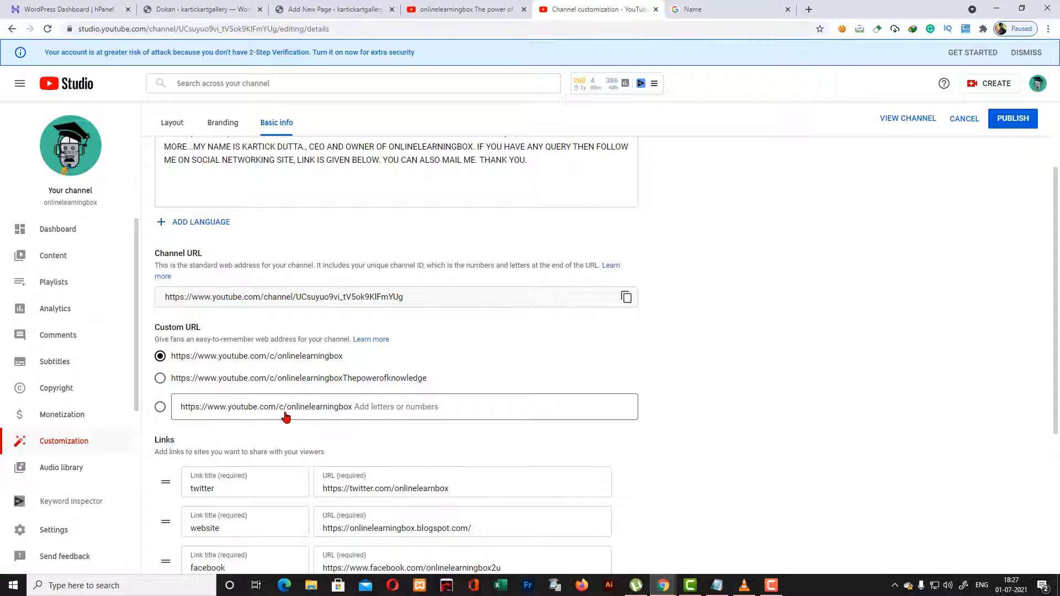
{"action": "left_click", "coordinate": [160, 409]}
{"action": "scroll", "coordinate": [561, 369], "scroll_direction": "down", "scroll_amount": 1}
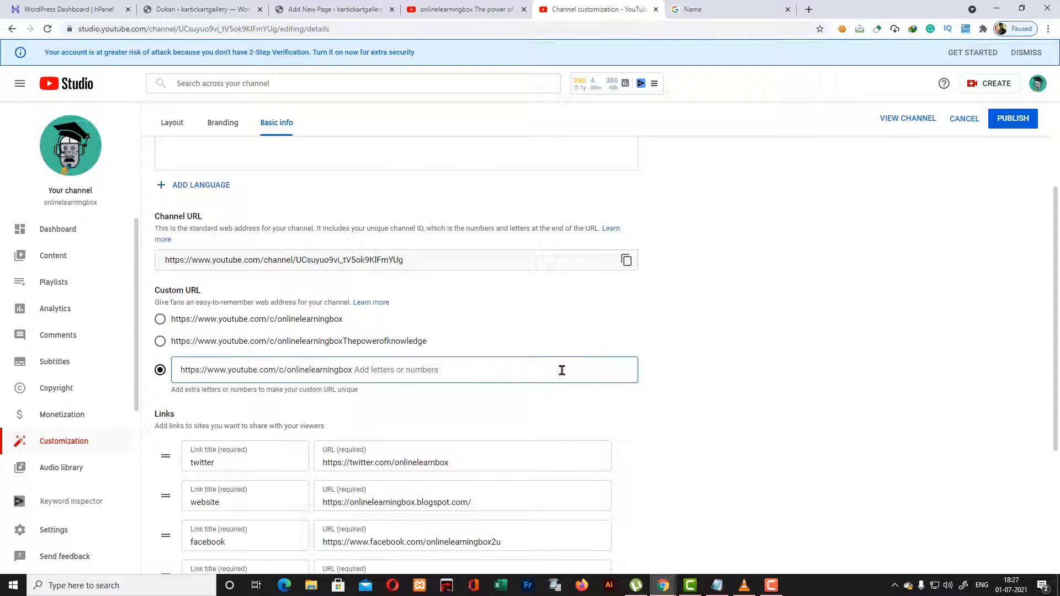
{"action": "left_click", "coordinate": [1014, 121]}
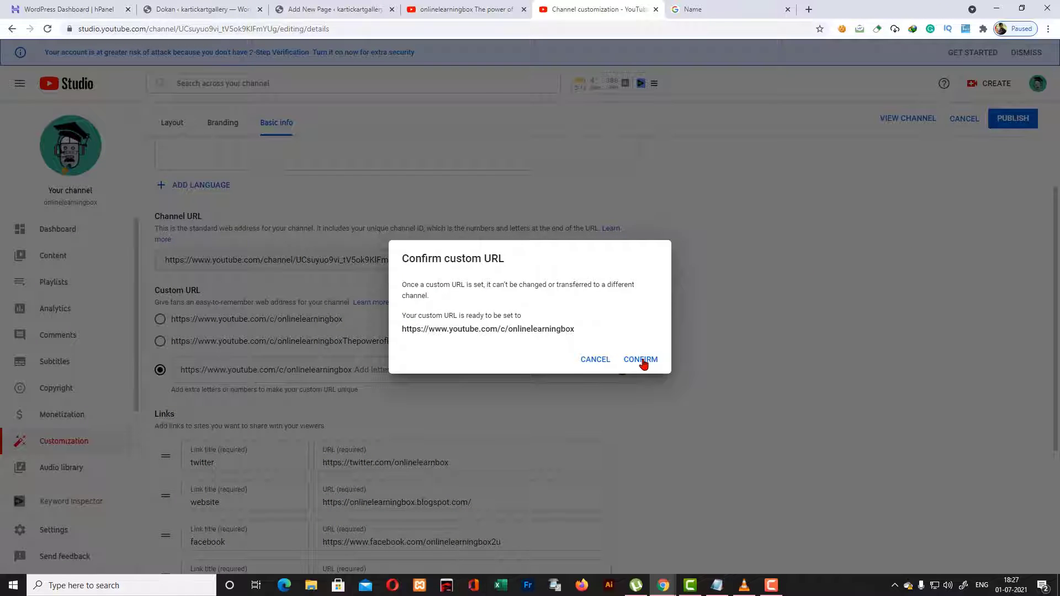
{"action": "left_click", "coordinate": [642, 360]}
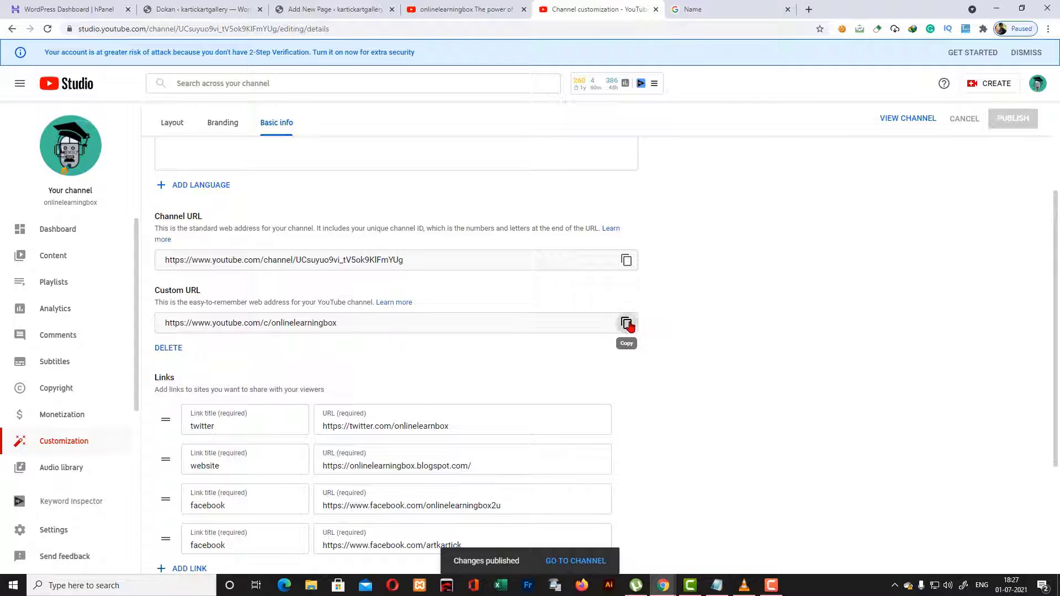
{"action": "left_click", "coordinate": [724, 8]}
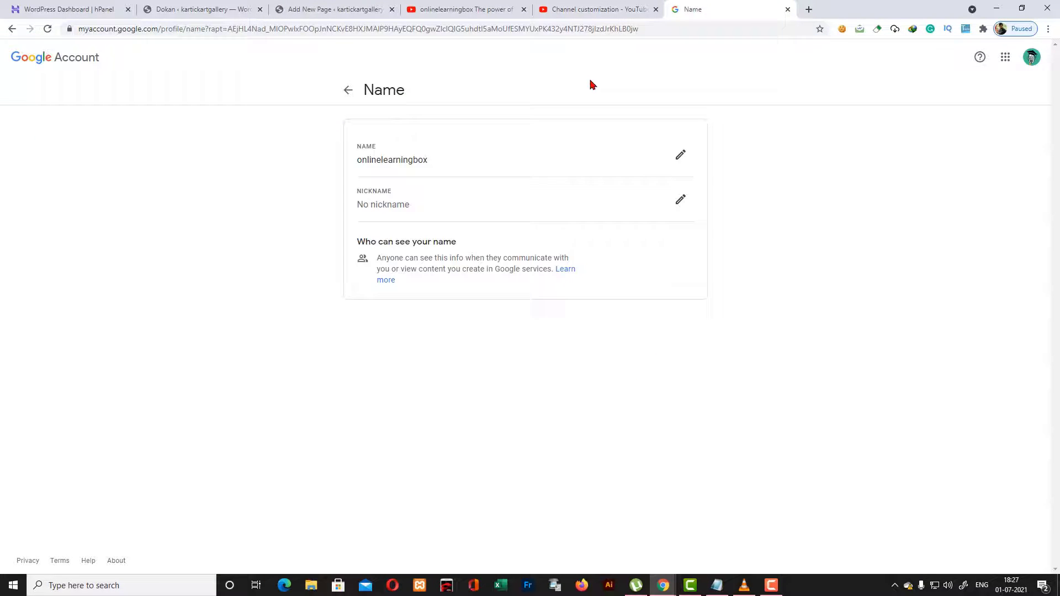
{"action": "left_click", "coordinate": [809, 9]}
{"action": "left_click", "coordinate": [570, 32]}
{"action": "type", "text": "https://www.youtube.com/c/onlinelearningbox"}
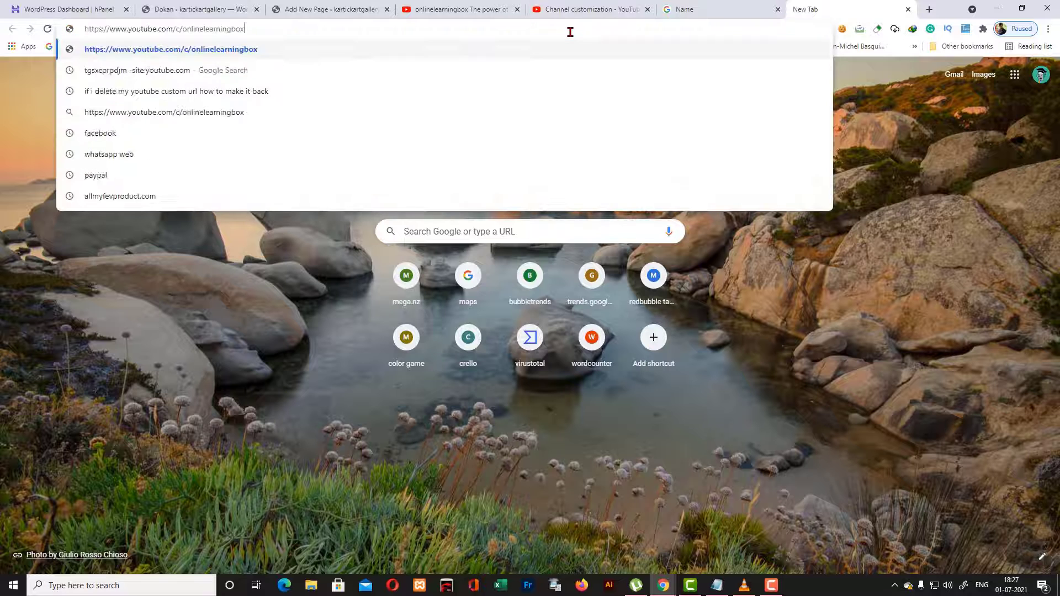
{"action": "key", "text": "Return"}
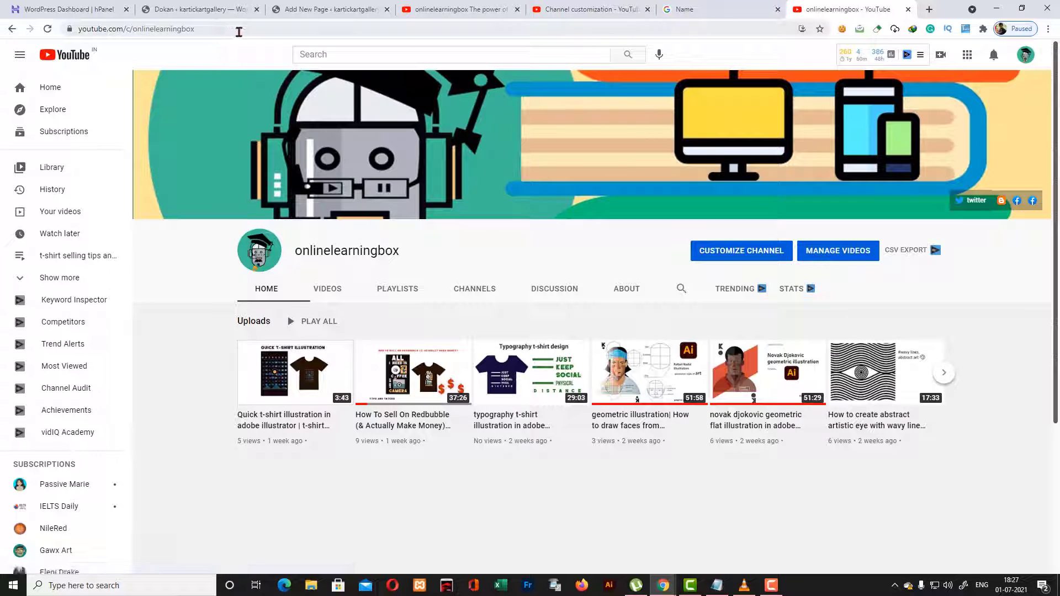
Highlight the channel page's custom address and look over the onlinelearningbox channel homepage
{"action": "left_click", "coordinate": [144, 30]}
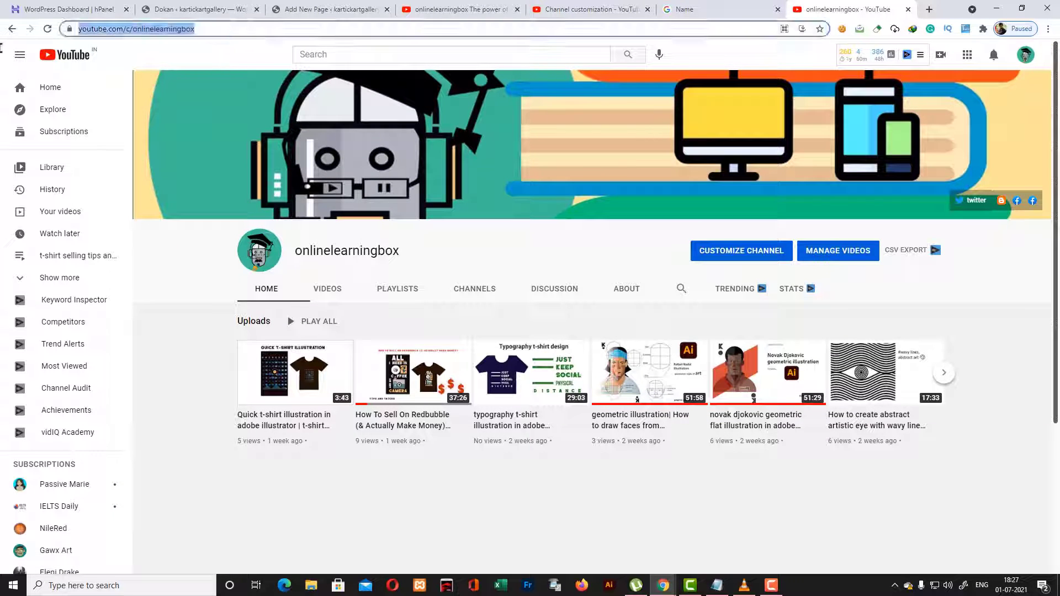
{"action": "right_click", "coordinate": [148, 32]}
{"action": "left_click", "coordinate": [199, 90]}
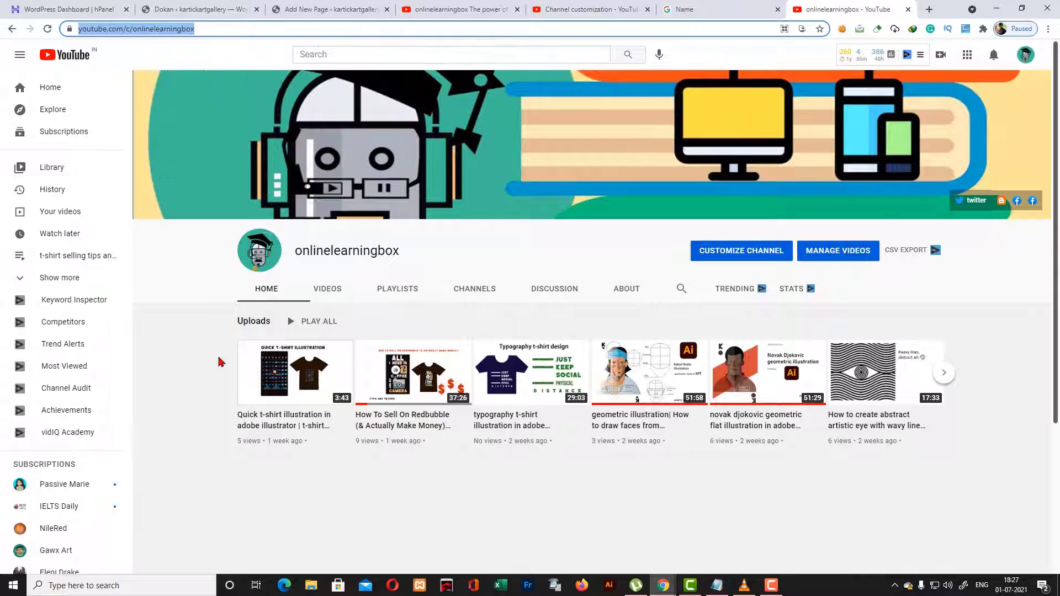
{"action": "left_click", "coordinate": [188, 365]}
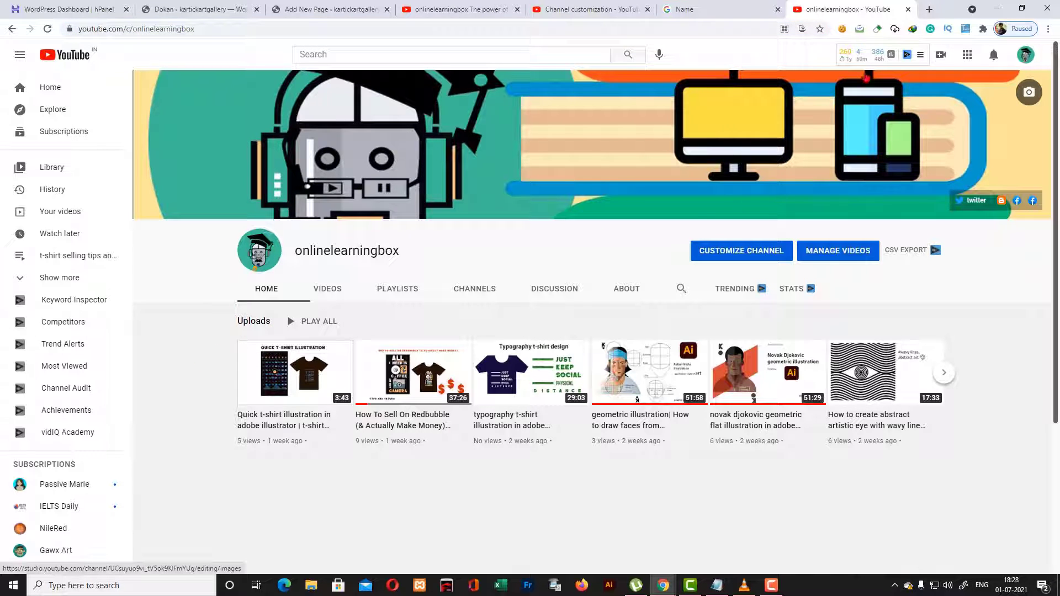
{"action": "scroll", "coordinate": [861, 110], "scroll_direction": "down", "scroll_amount": 1}
{"action": "scroll", "coordinate": [852, 170], "scroll_direction": "up", "scroll_amount": 1}
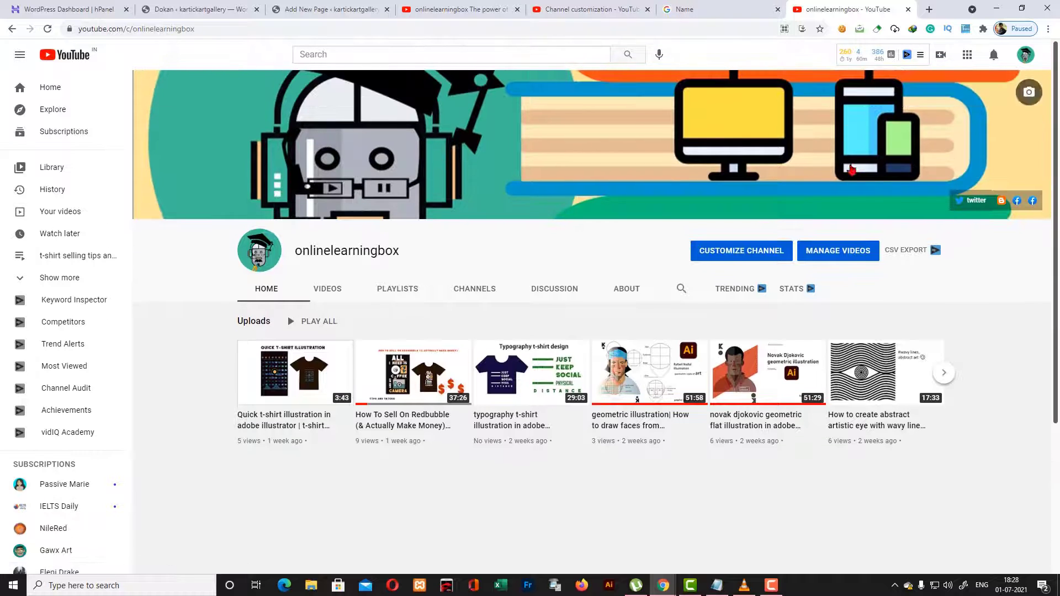
{"action": "left_click", "coordinate": [718, 9]}
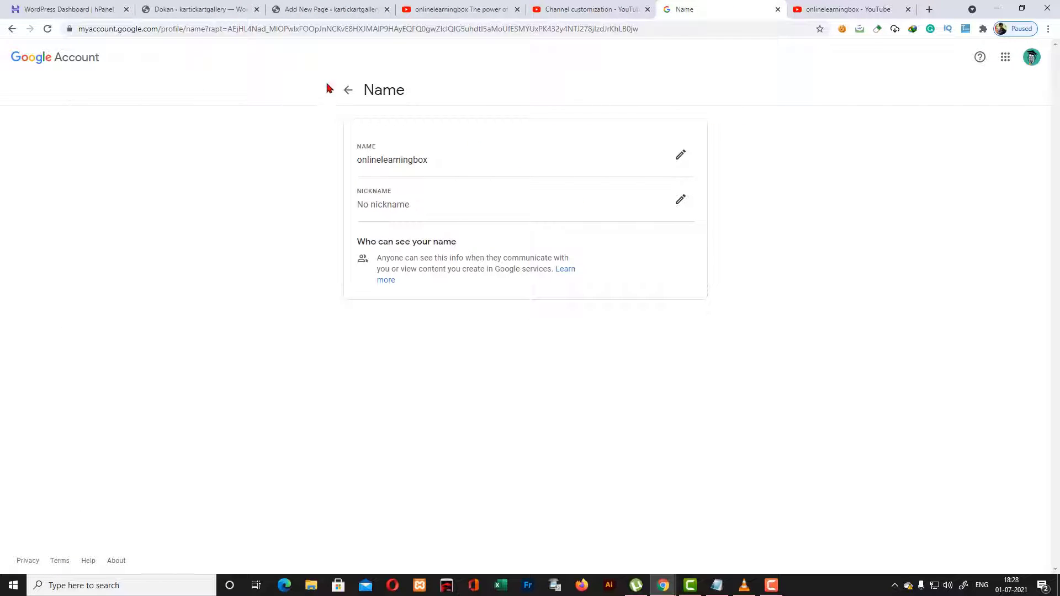
{"action": "left_click", "coordinate": [346, 91]}
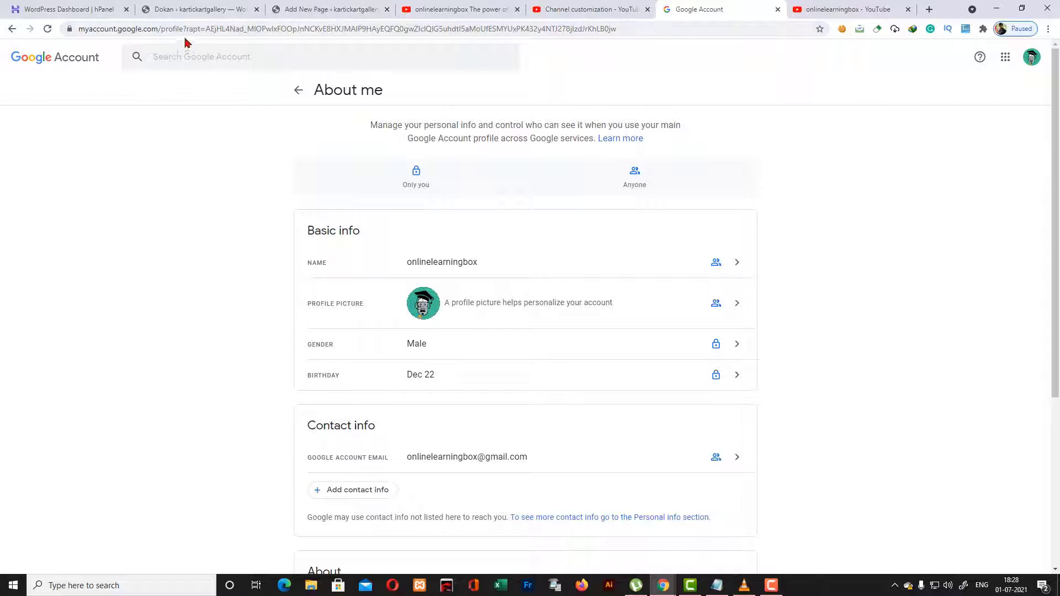
{"action": "left_click_drag", "start_coordinate": [186, 28], "coordinate": [1000, 6]}
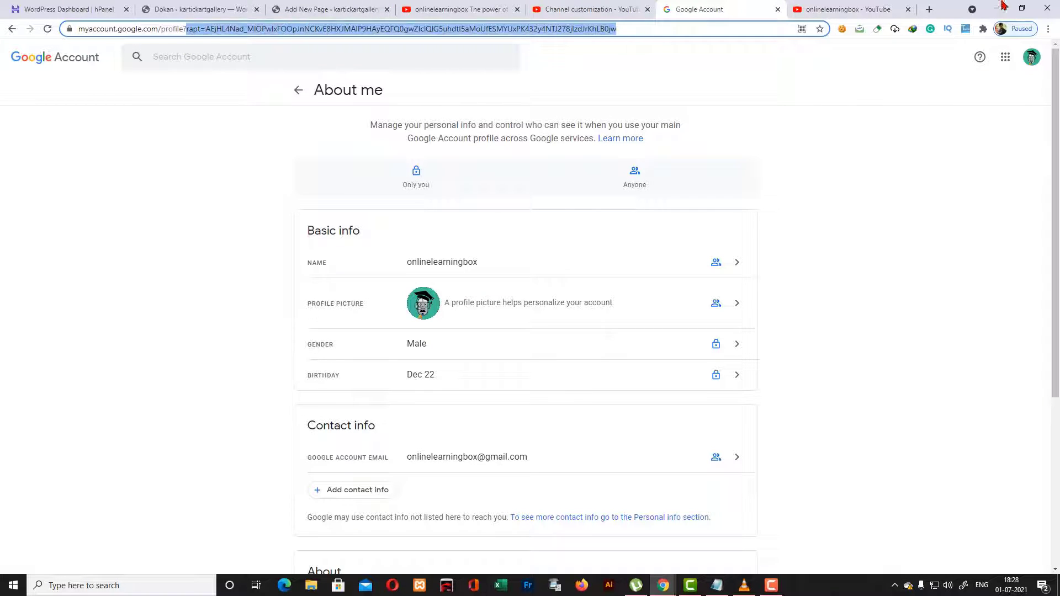
{"action": "key", "text": "BackSpace"}
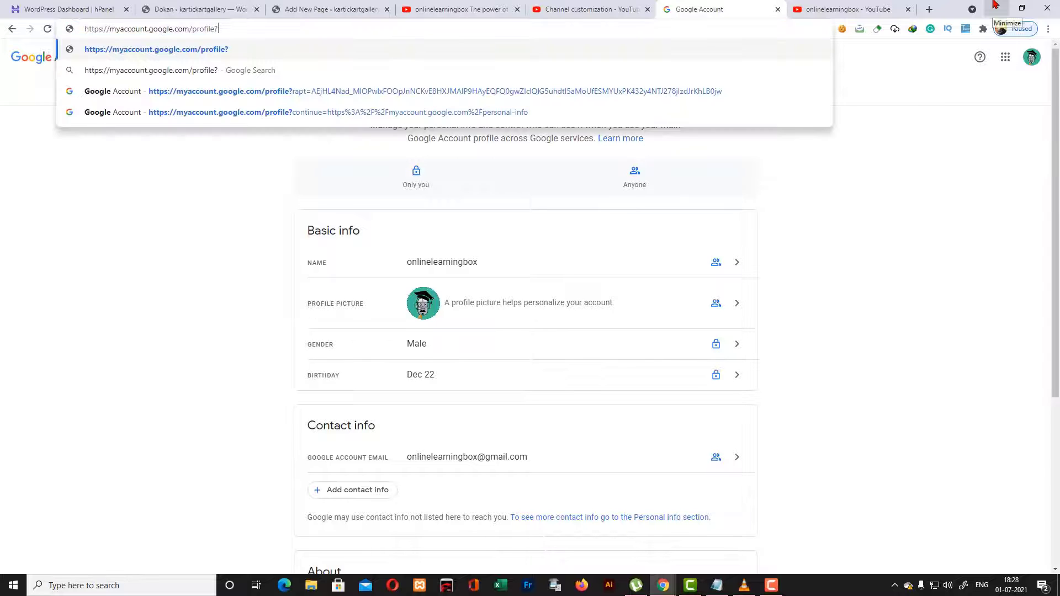
{"action": "key", "text": "Return"}
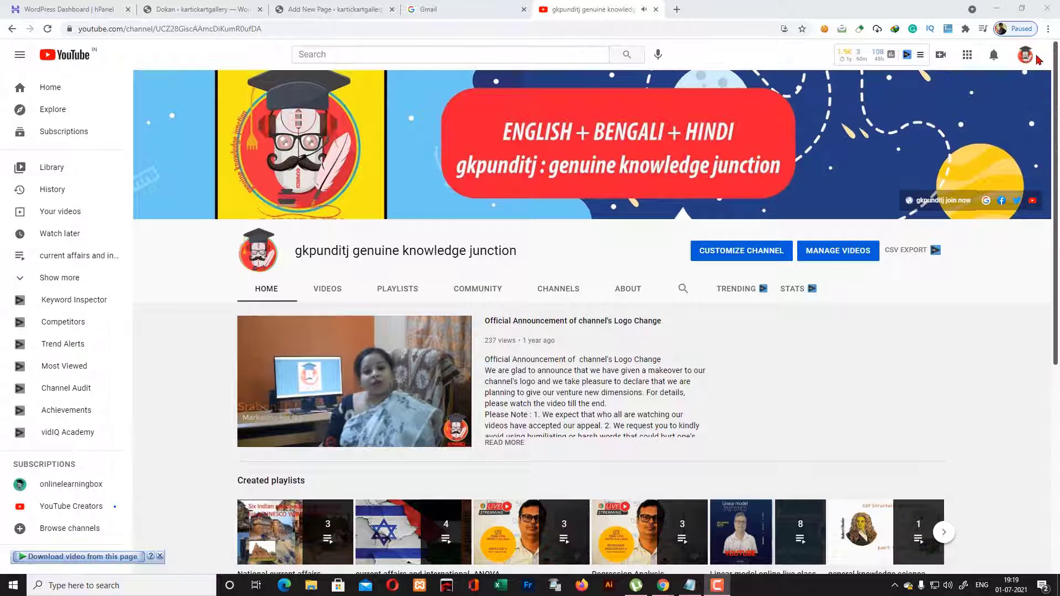
Examine the gkpunditj channel page and its address, and view the channel's list of uploaded videos
{"action": "left_click", "coordinate": [1027, 59]}
{"action": "left_click", "coordinate": [552, 481]}
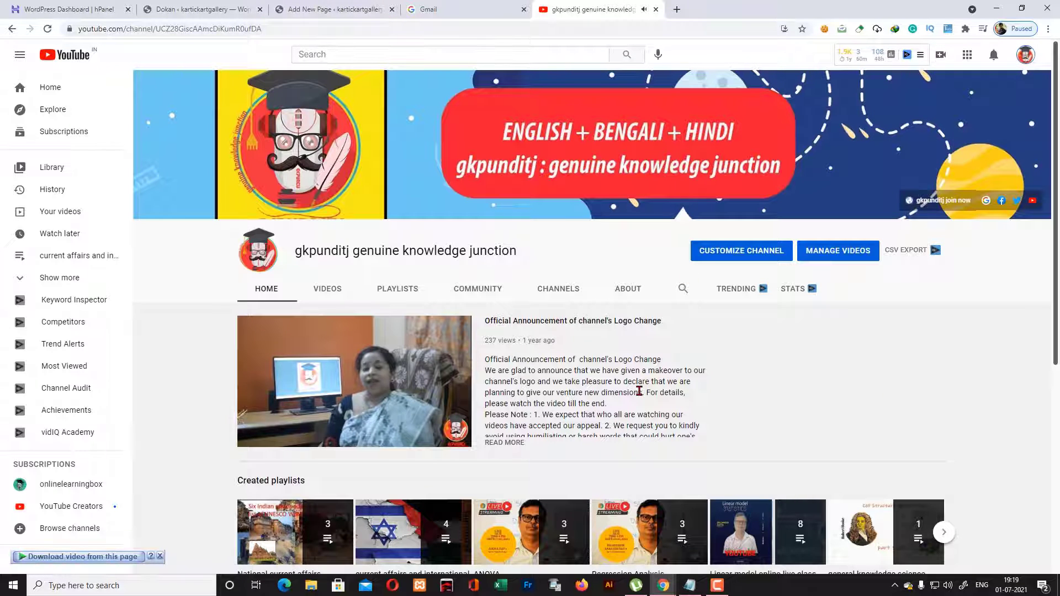
{"action": "left_click", "coordinate": [325, 29]}
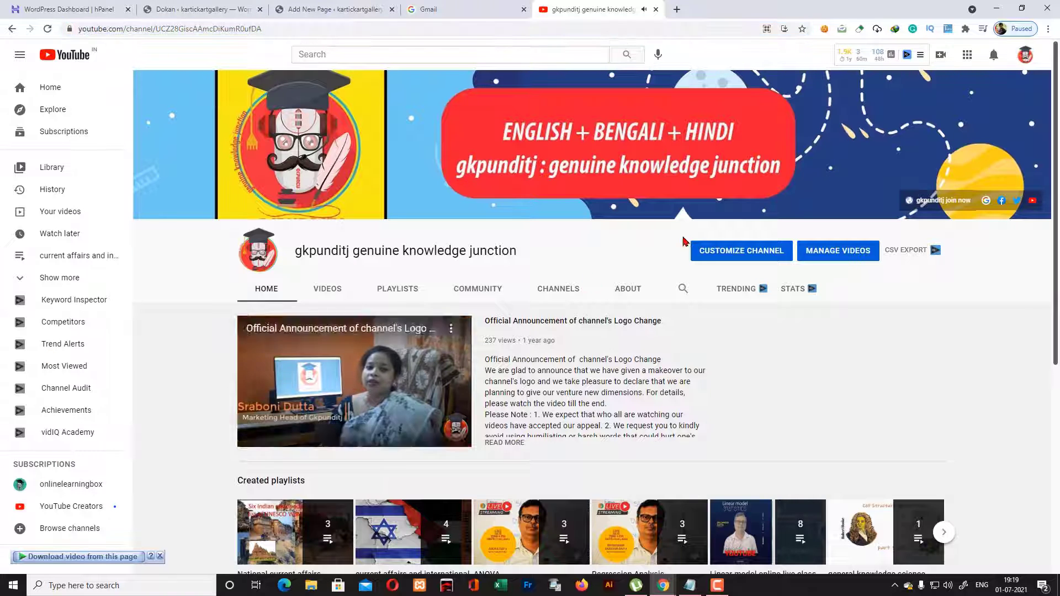
{"action": "left_click", "coordinate": [336, 291]}
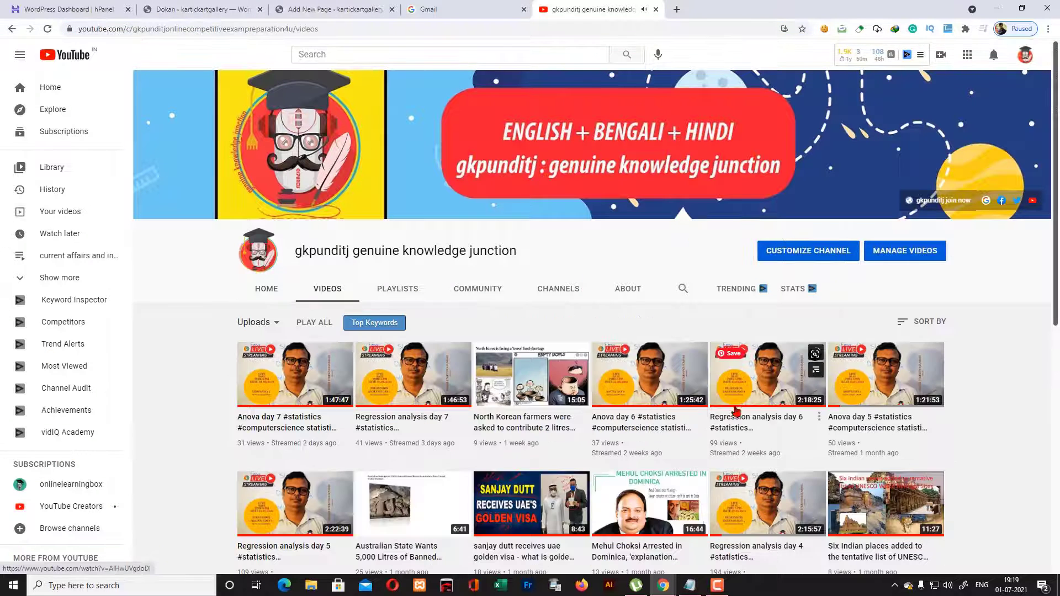
Open the gkpunditj channel's customization page in YouTube Studio and look over the video spotlight and featured sections of its layout
{"action": "left_click", "coordinate": [859, 256]}
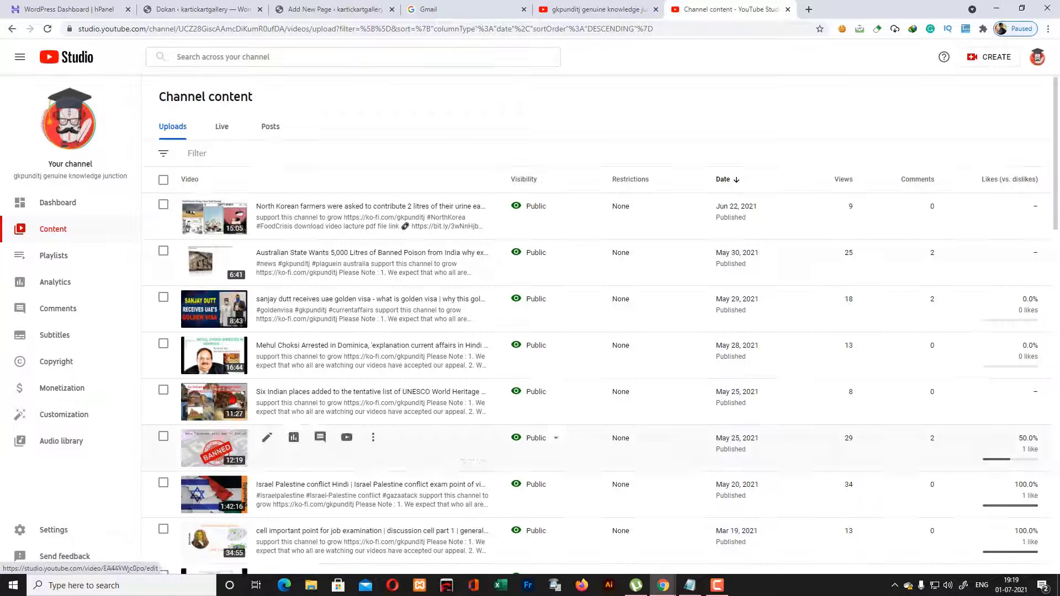
{"action": "left_click", "coordinate": [90, 420]}
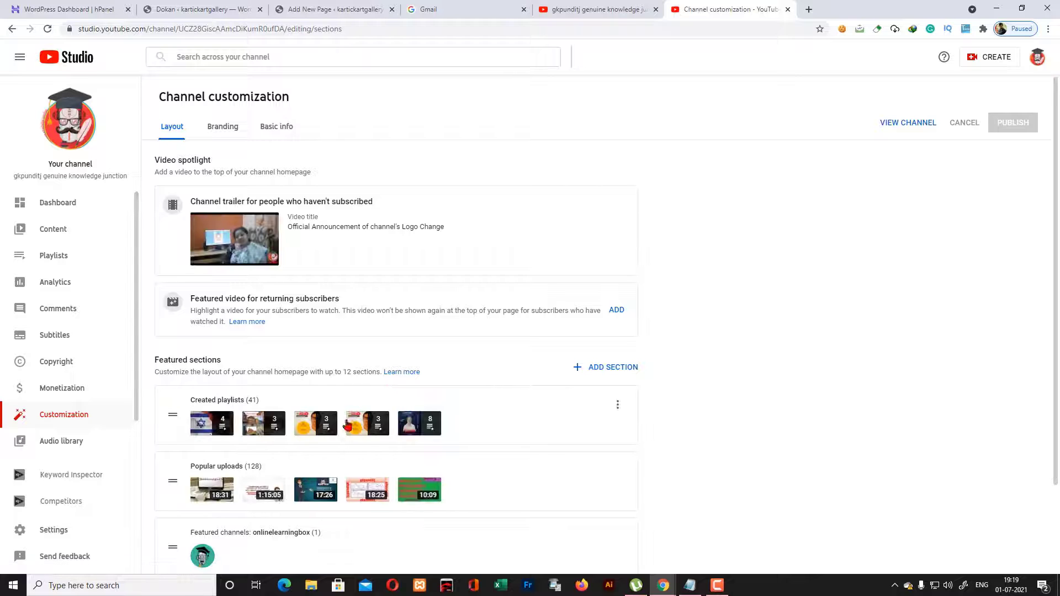
{"action": "scroll", "coordinate": [450, 393], "scroll_direction": "down", "scroll_amount": 1}
{"action": "scroll", "coordinate": [450, 393], "scroll_direction": "down", "scroll_amount": 1}
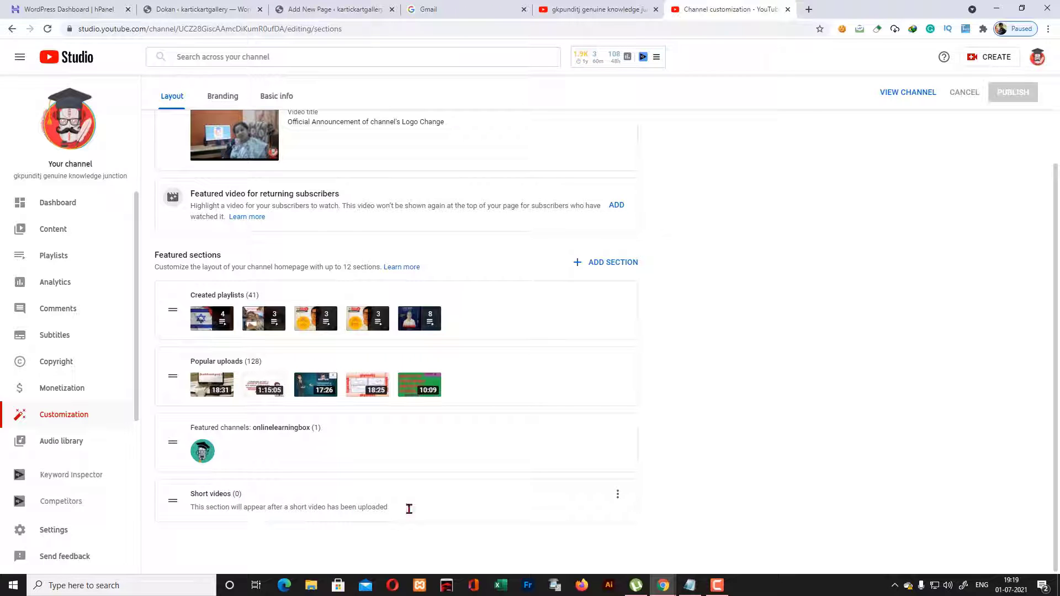
{"action": "left_click", "coordinate": [619, 498]}
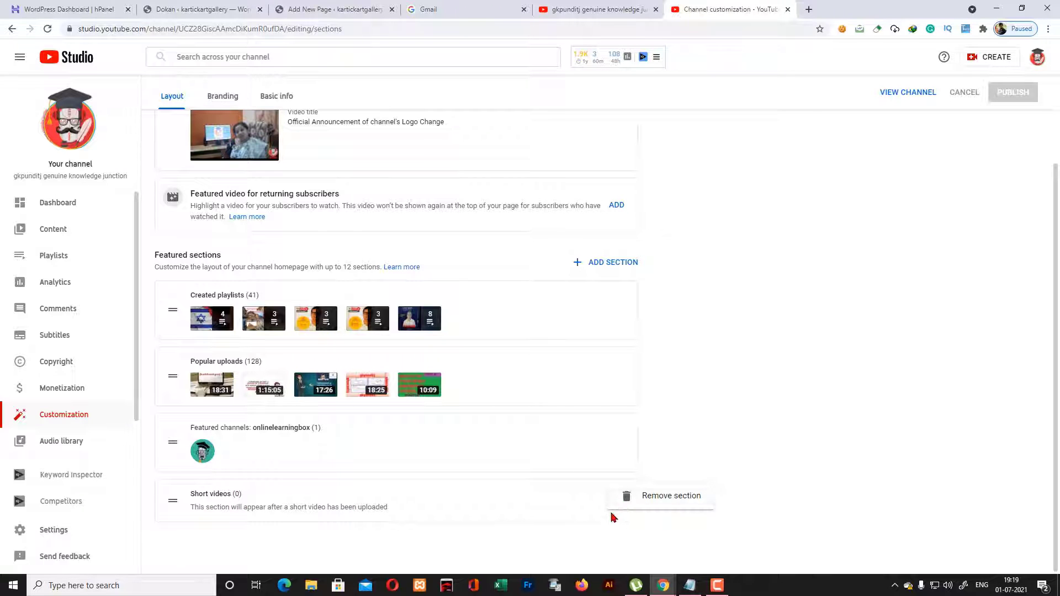
{"action": "left_click", "coordinate": [557, 515]}
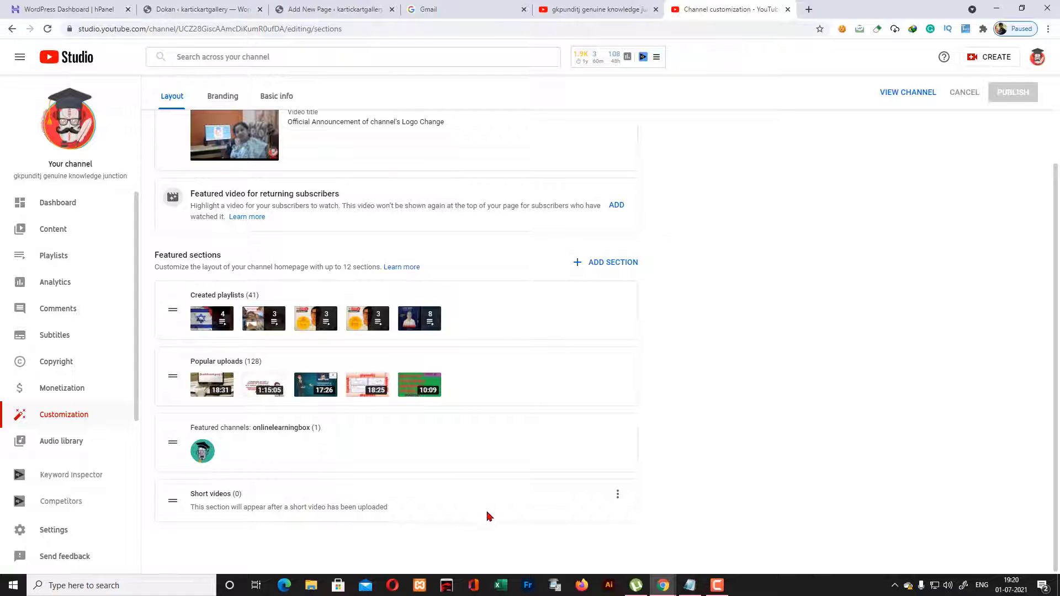
{"action": "scroll", "coordinate": [487, 517], "scroll_direction": "up", "scroll_amount": 1}
{"action": "scroll", "coordinate": [487, 519], "scroll_direction": "up", "scroll_amount": 1}
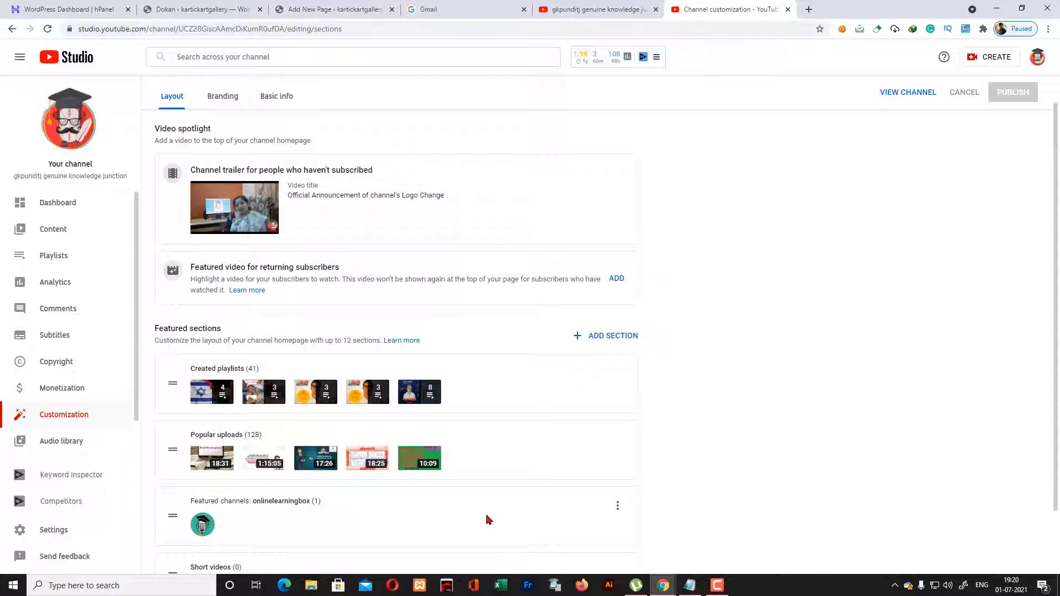
Look at the channel's branding settings, go to its basic info, and start deleting the channel's custom URL
{"action": "left_click", "coordinate": [234, 99]}
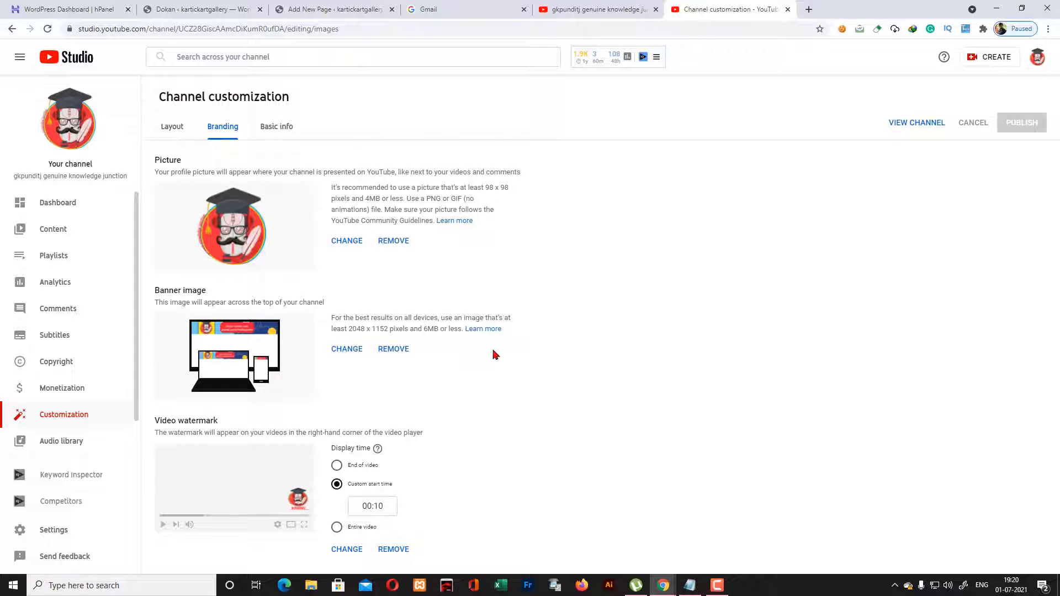
{"action": "left_click", "coordinate": [276, 126]}
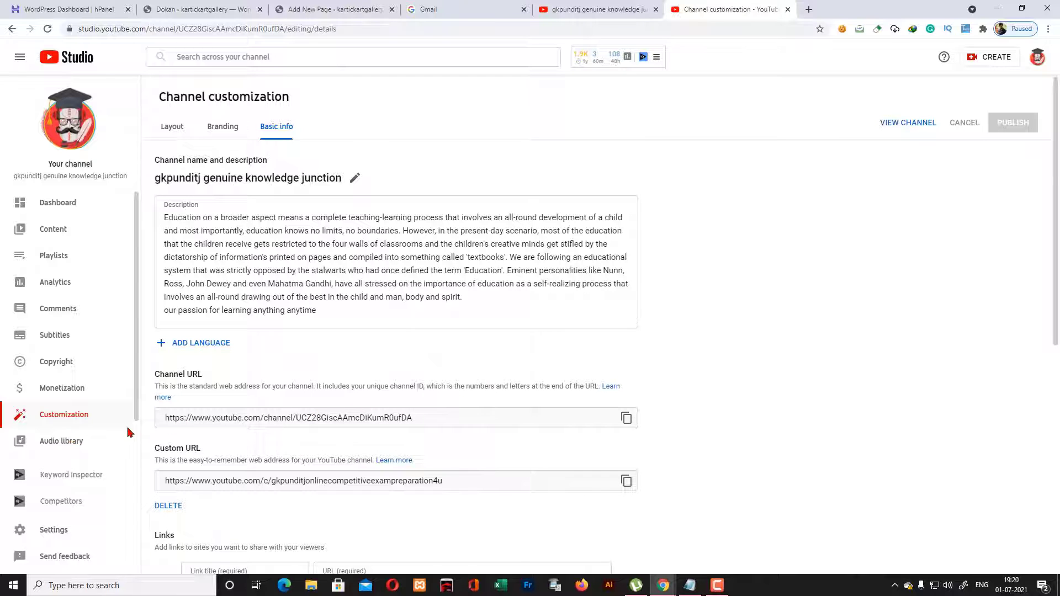
{"action": "scroll", "coordinate": [265, 452], "scroll_direction": "down", "scroll_amount": 2}
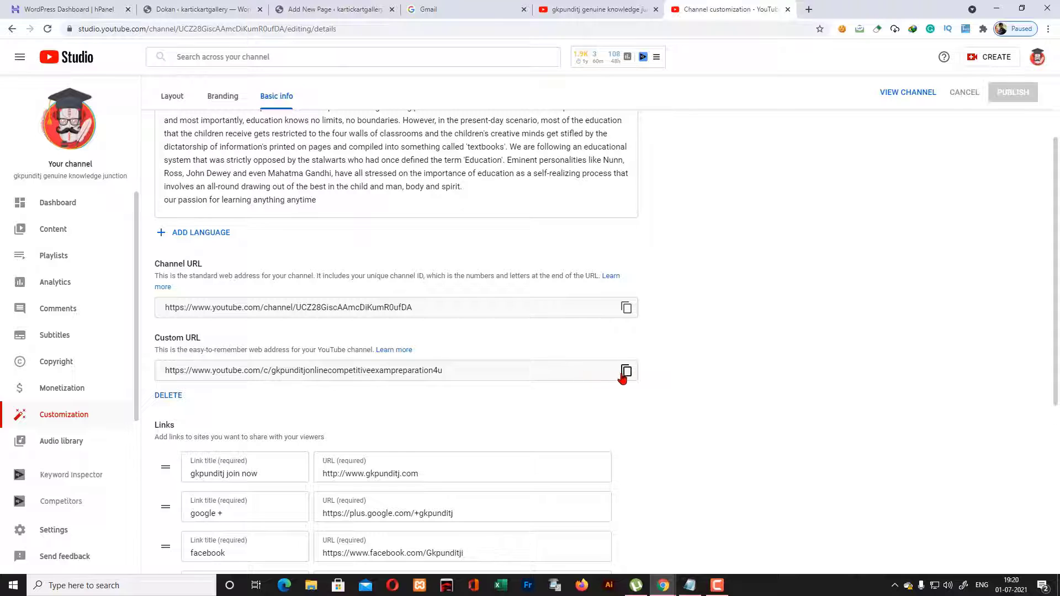
{"action": "left_click", "coordinate": [174, 396]}
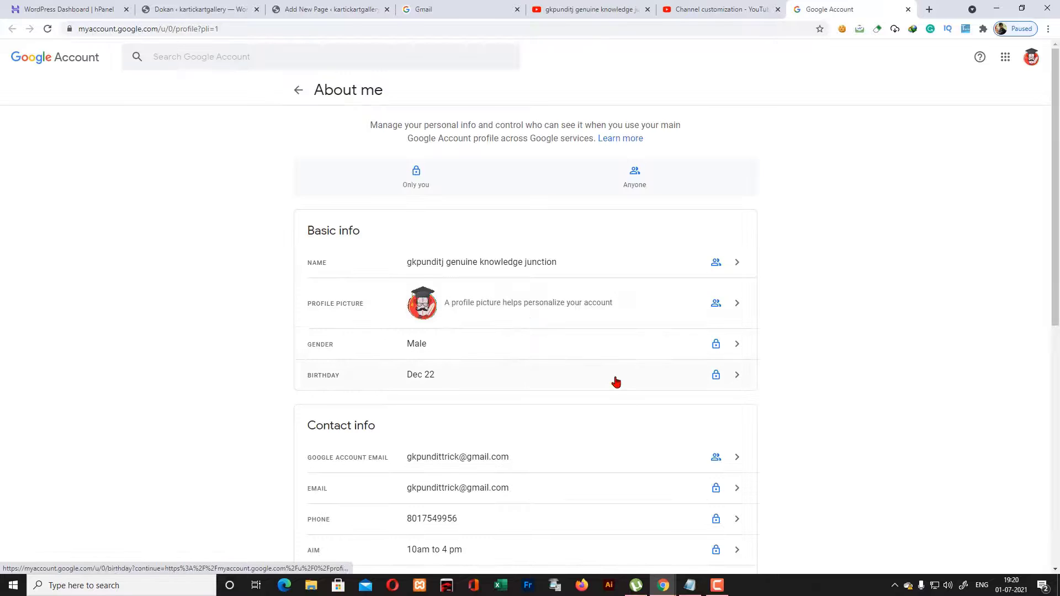
Edit the Google Account's name, clear the last name so only gkpunditj remains, and save it
{"action": "scroll", "coordinate": [559, 343], "scroll_direction": "down", "scroll_amount": 1}
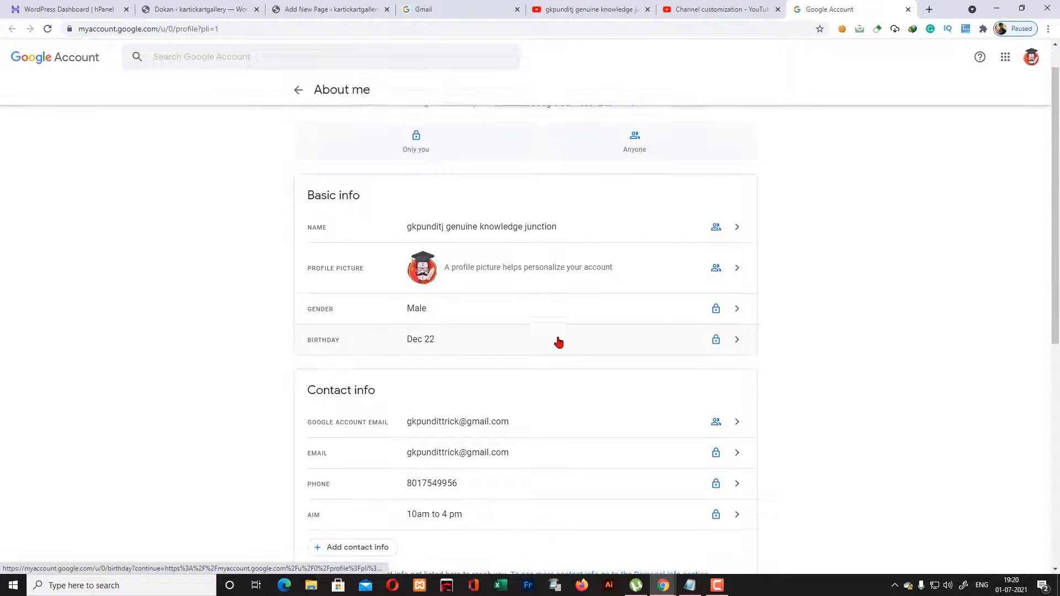
{"action": "left_click", "coordinate": [719, 231]}
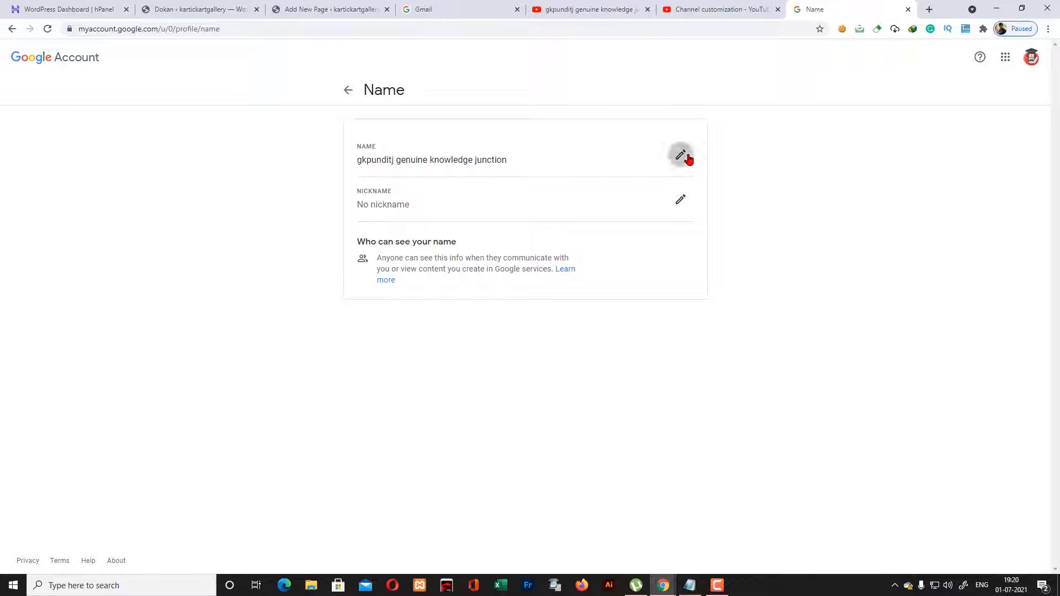
{"action": "left_click", "coordinate": [684, 158]}
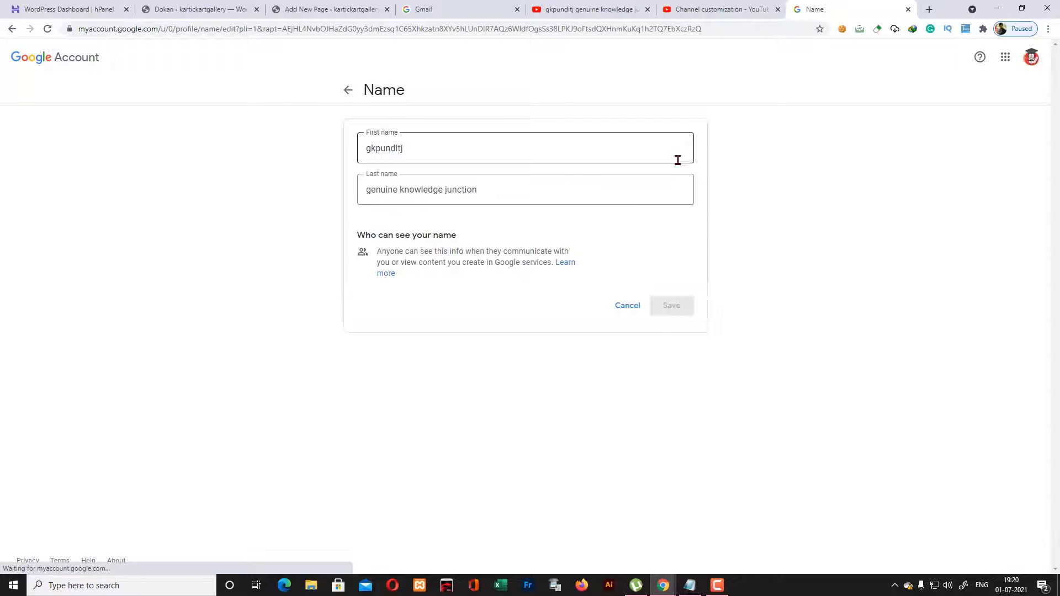
{"action": "left_click", "coordinate": [518, 181]}
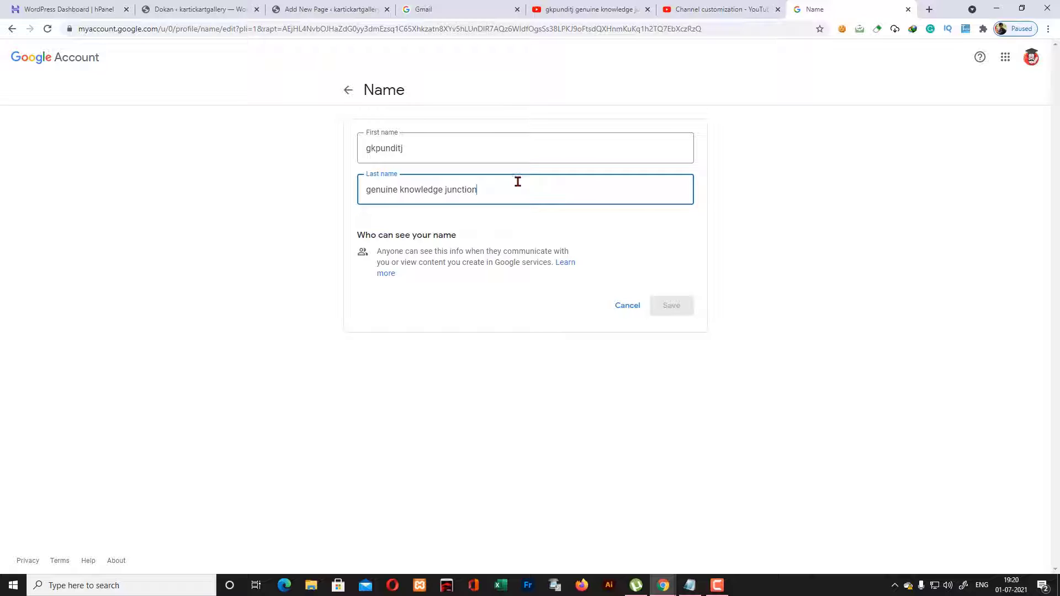
{"action": "key", "text": "ctrl+a"}
{"action": "key", "text": "BackSpace"}
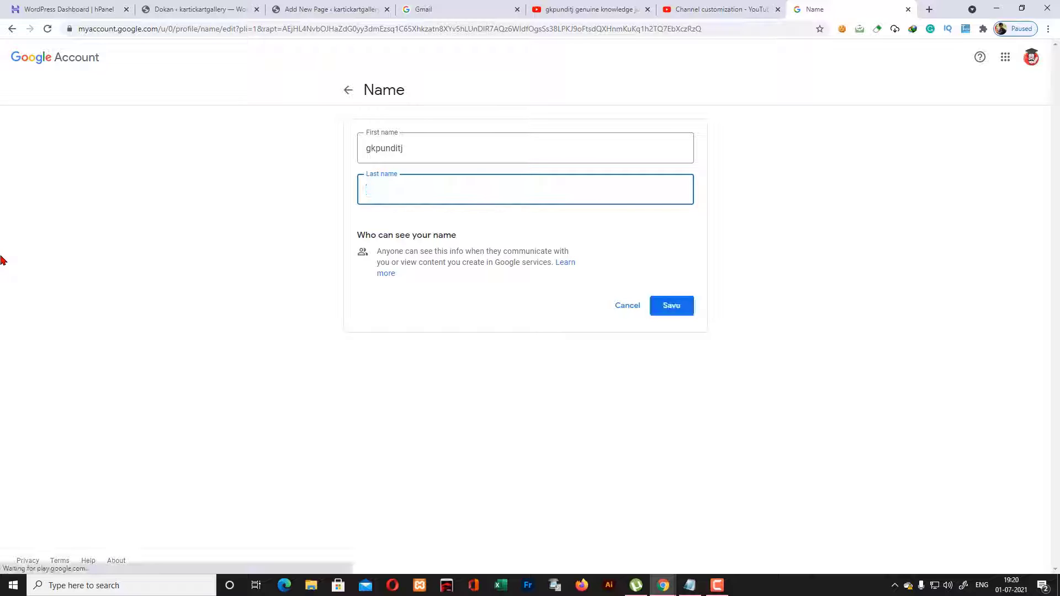
{"action": "left_click", "coordinate": [680, 314]}
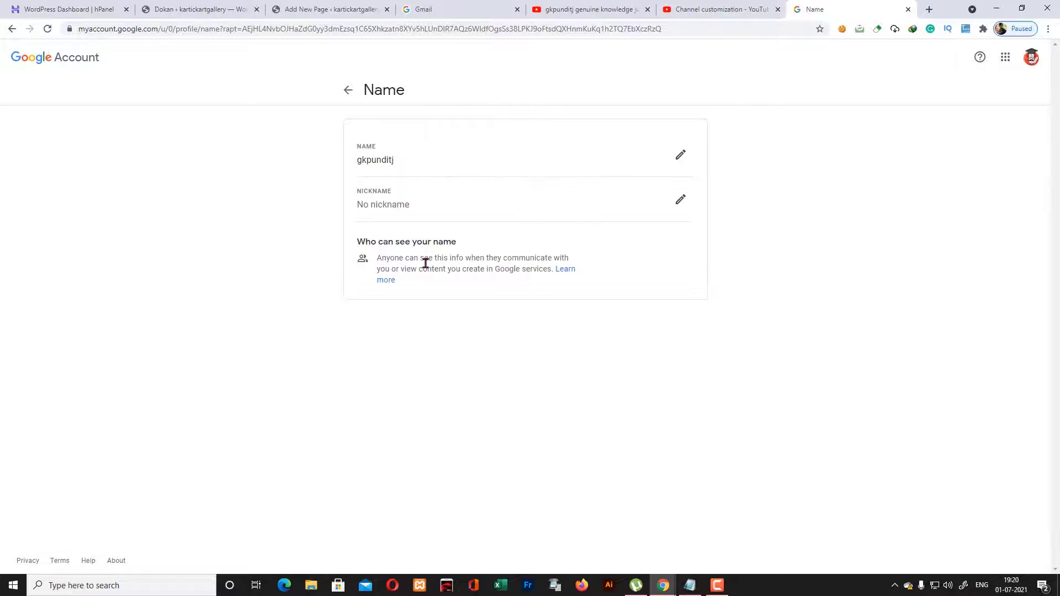
Go back to the Google Account's About me page, and reload the channel's basic info in YouTube Studio to refresh the channel name
{"action": "left_click", "coordinate": [12, 29]}
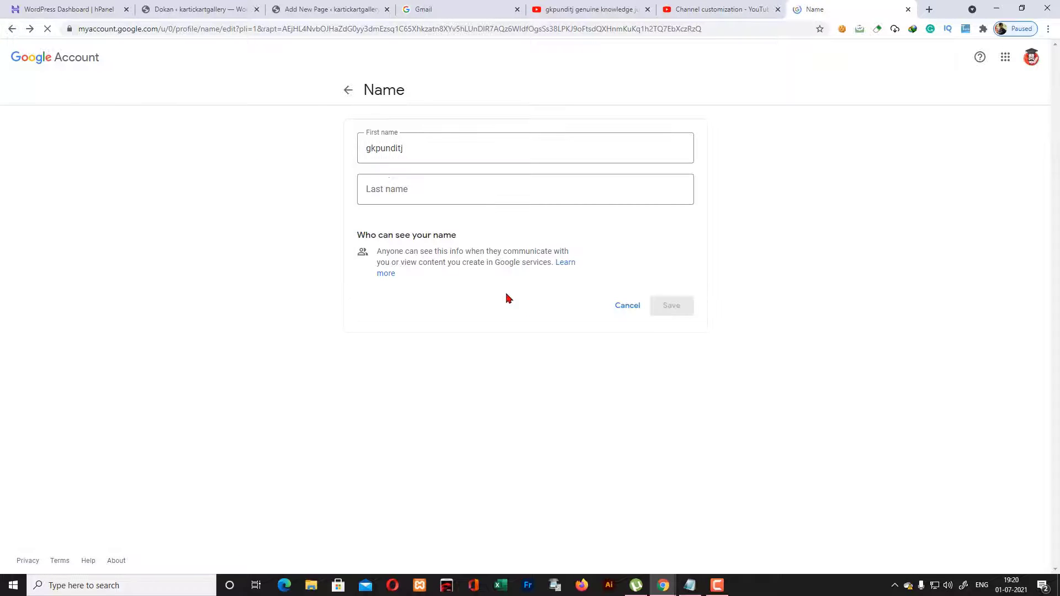
{"action": "left_click", "coordinate": [12, 29]}
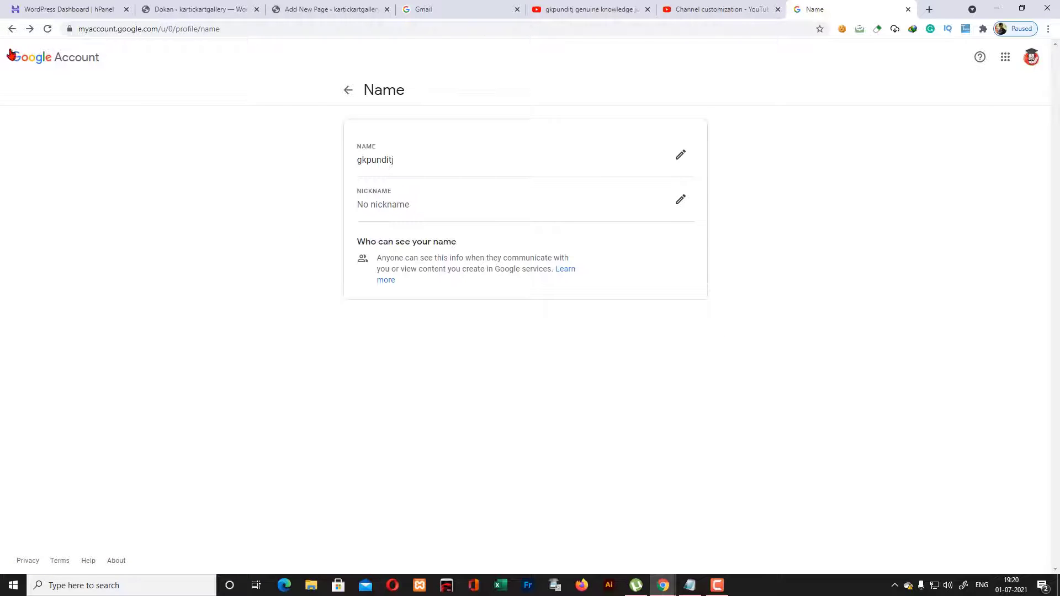
{"action": "left_click", "coordinate": [12, 29]}
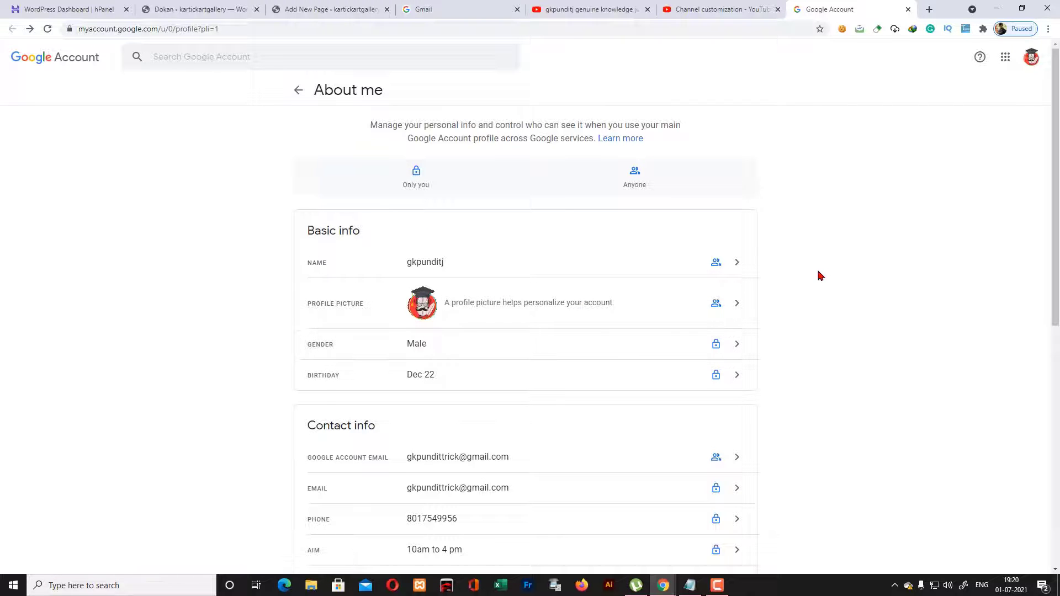
{"action": "left_click", "coordinate": [723, 6]}
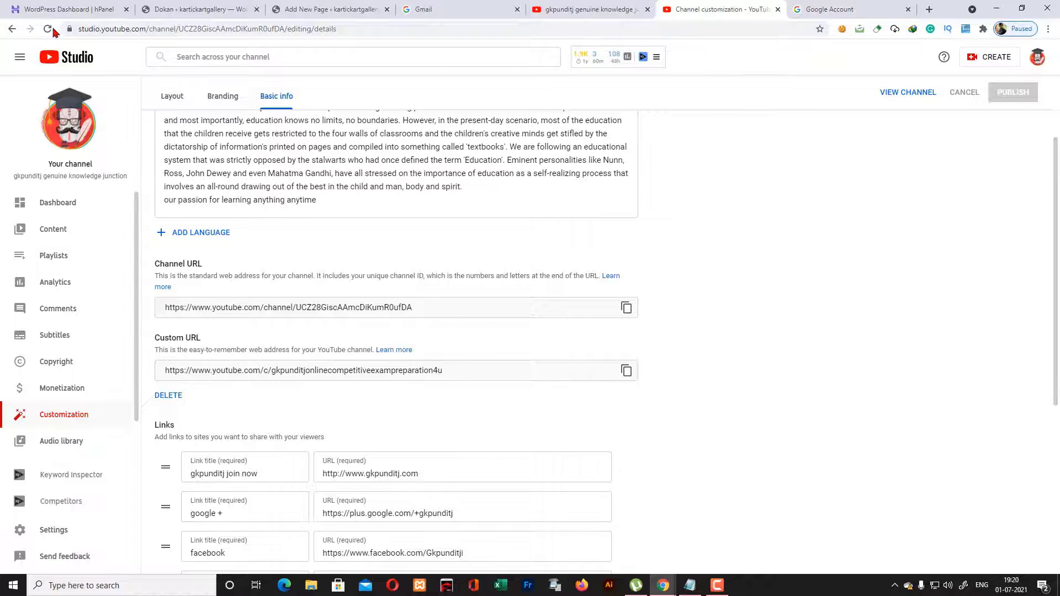
{"action": "left_click", "coordinate": [53, 30]}
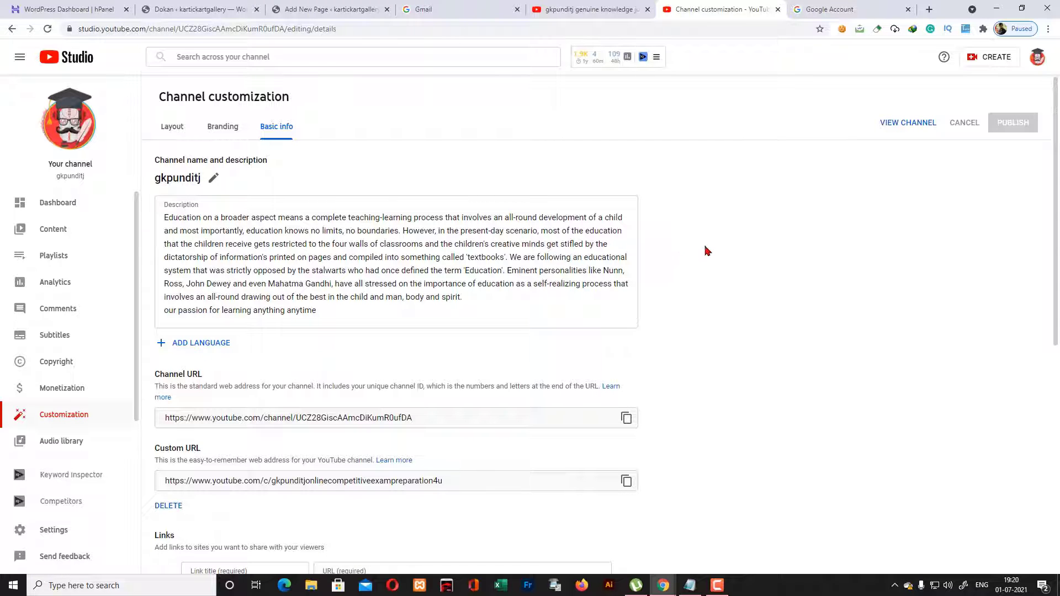
Delete the channel's custom URL by removing gkpunditjonlinecompetitiveexampreparation4u from the Google Account's custom URLs
{"action": "scroll", "coordinate": [607, 484], "scroll_direction": "down", "scroll_amount": 2}
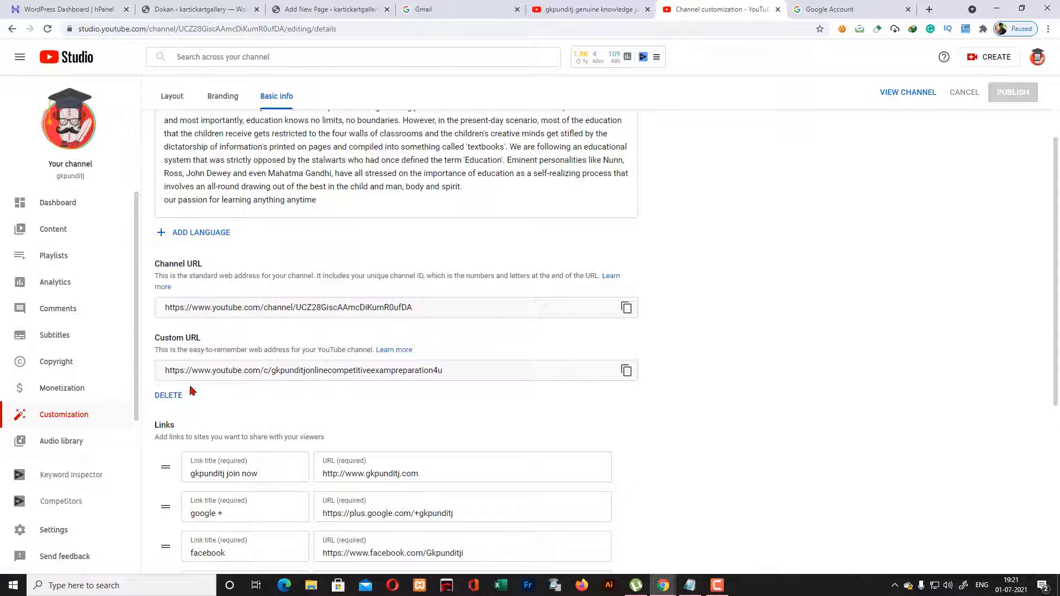
{"action": "left_click", "coordinate": [169, 396]}
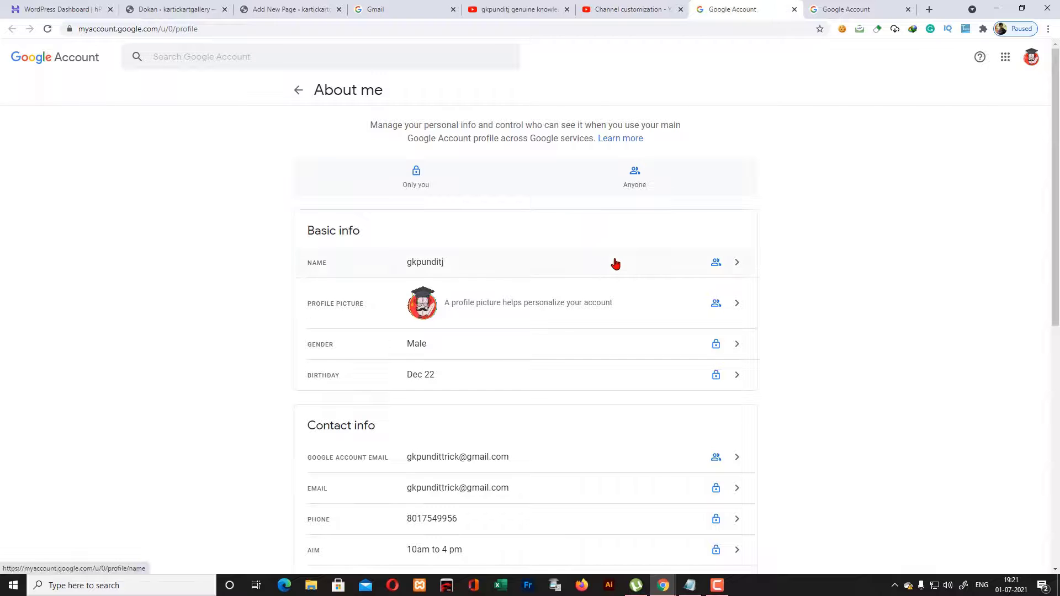
{"action": "scroll", "coordinate": [617, 290], "scroll_direction": "down", "scroll_amount": 7}
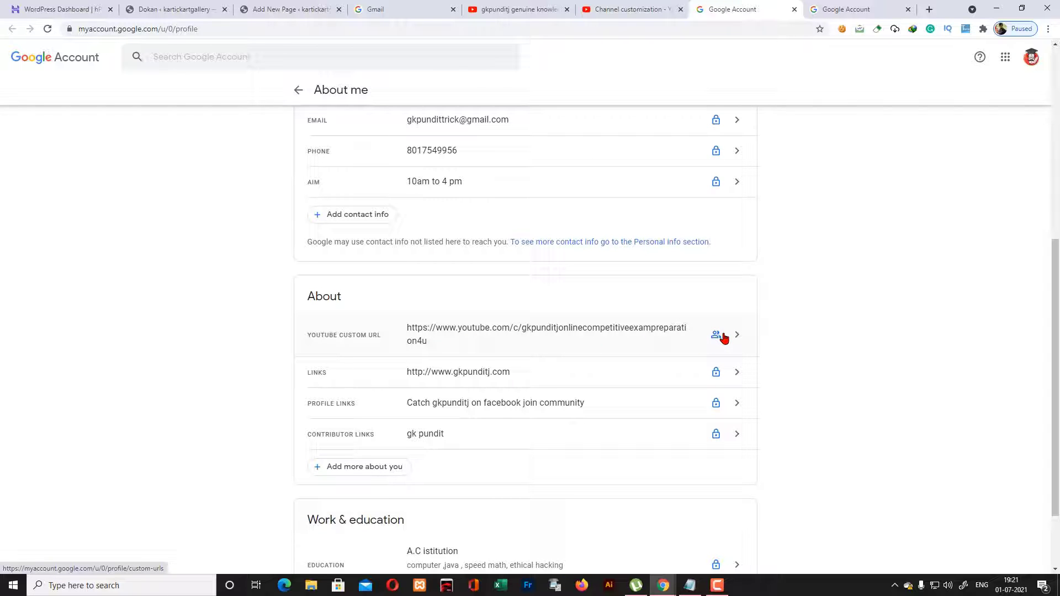
{"action": "left_click", "coordinate": [723, 338]}
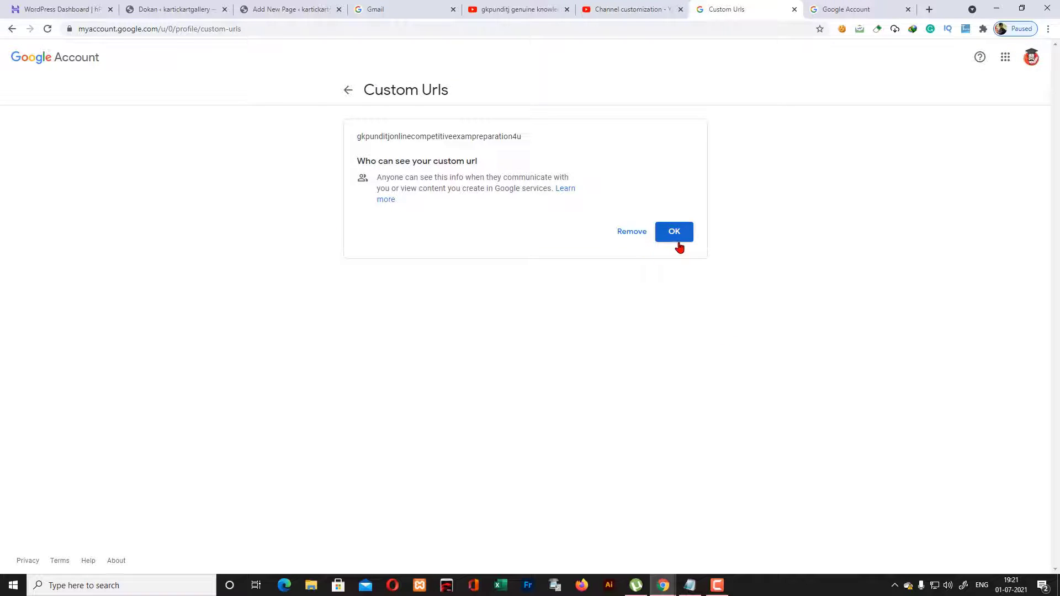
{"action": "left_click", "coordinate": [633, 232]}
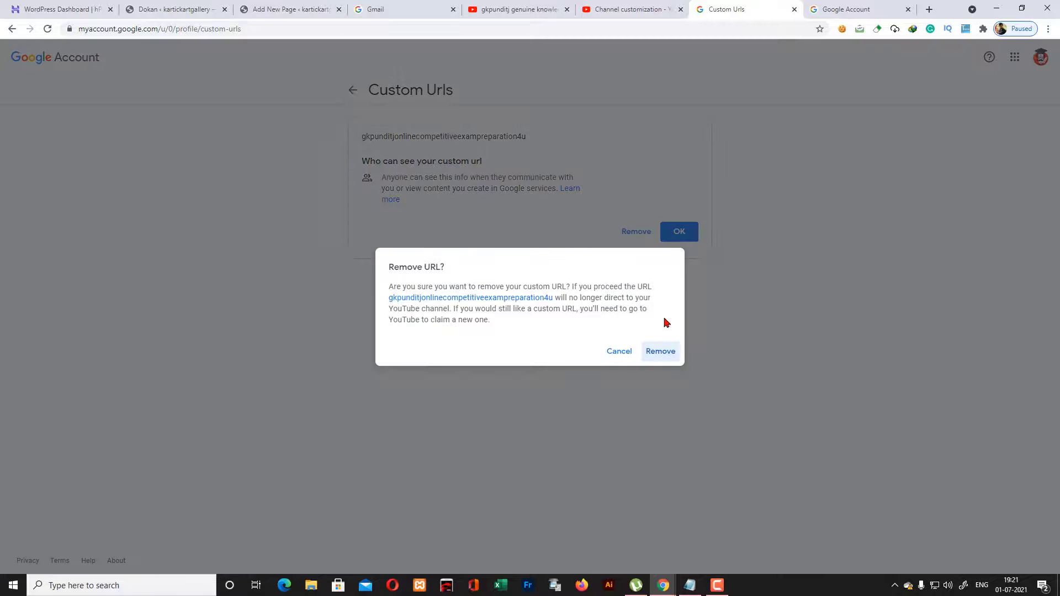
{"action": "left_click", "coordinate": [659, 352]}
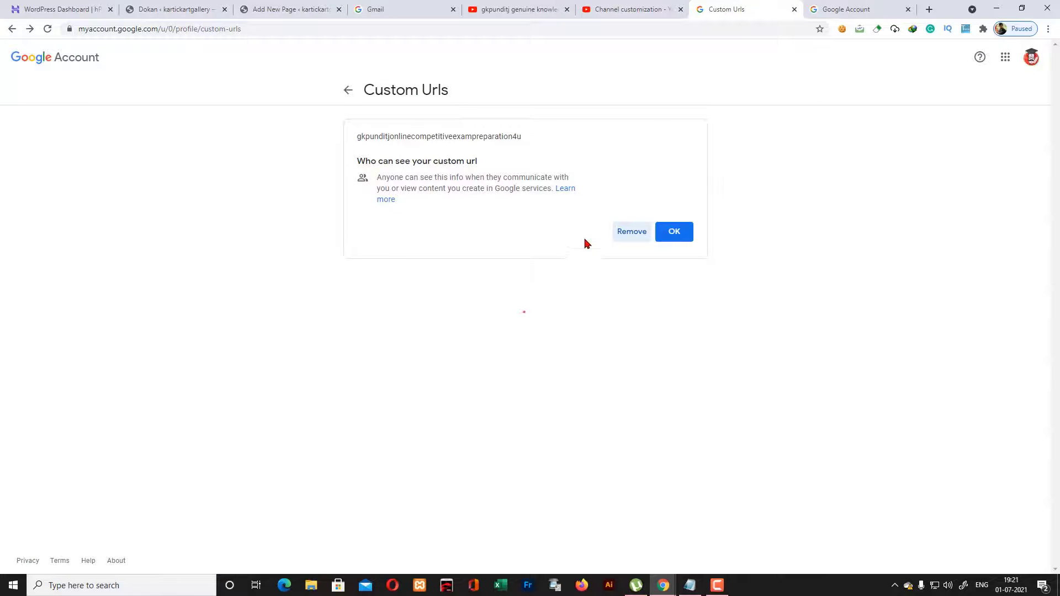
Check the YouTube custom URL entry on the About me page and reload the page
{"action": "scroll", "coordinate": [738, 374], "scroll_direction": "down", "scroll_amount": 3}
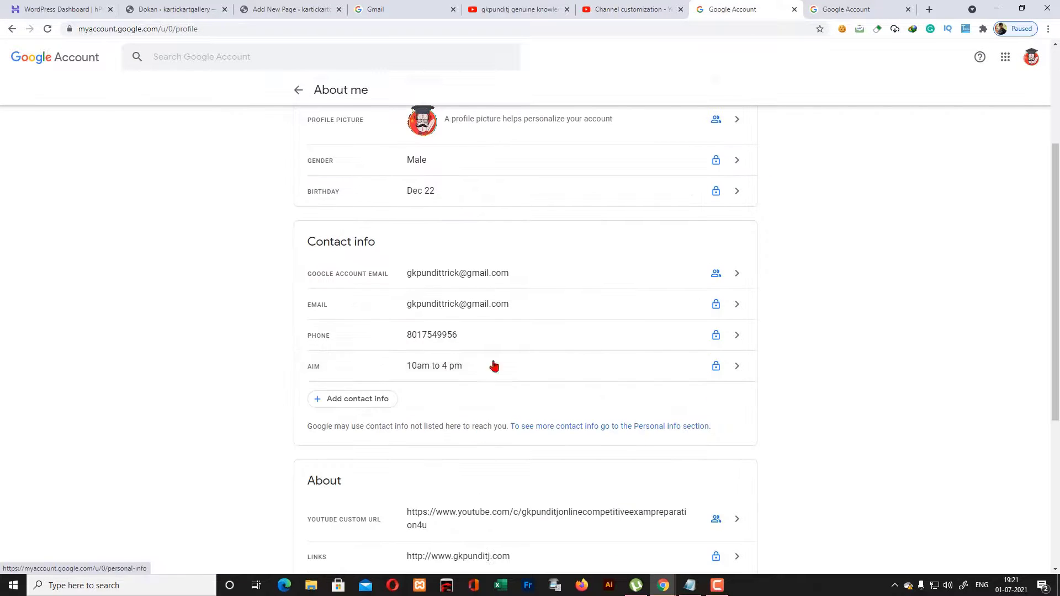
{"action": "scroll", "coordinate": [623, 402], "scroll_direction": "down", "scroll_amount": 2}
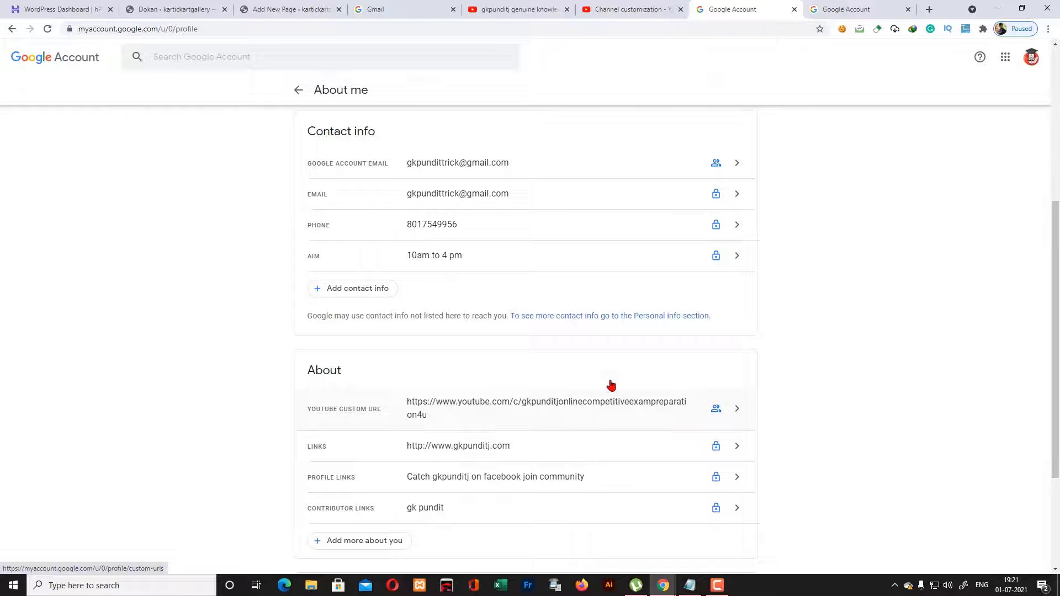
{"action": "left_click", "coordinate": [48, 29]}
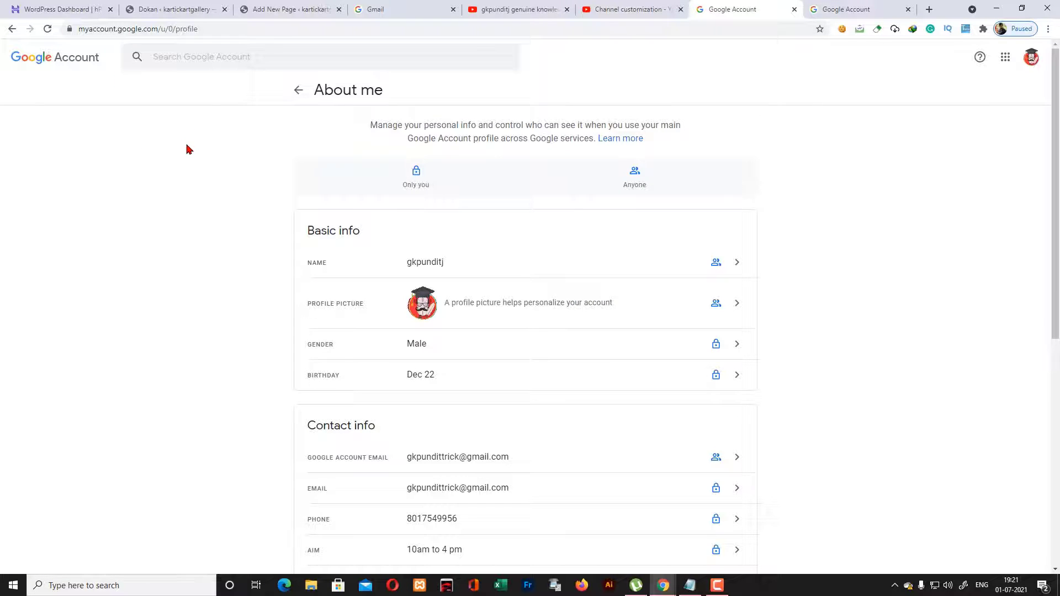
Copy the About me page's address and paste it into the Notepad note below the personal-info link
{"action": "left_click", "coordinate": [67, 21]}
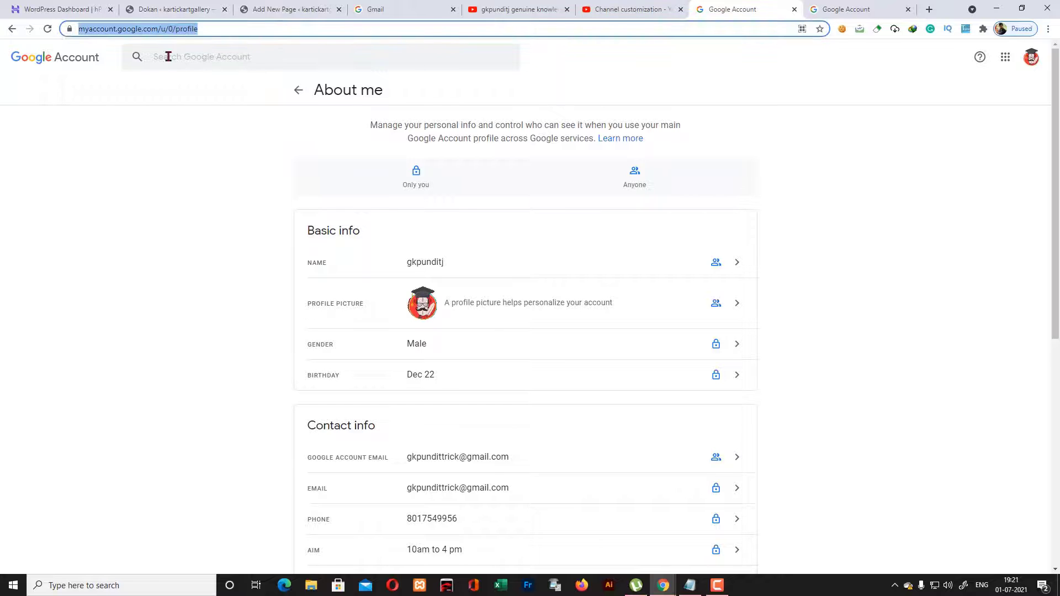
{"action": "scroll", "coordinate": [464, 436], "scroll_direction": "down", "scroll_amount": 1}
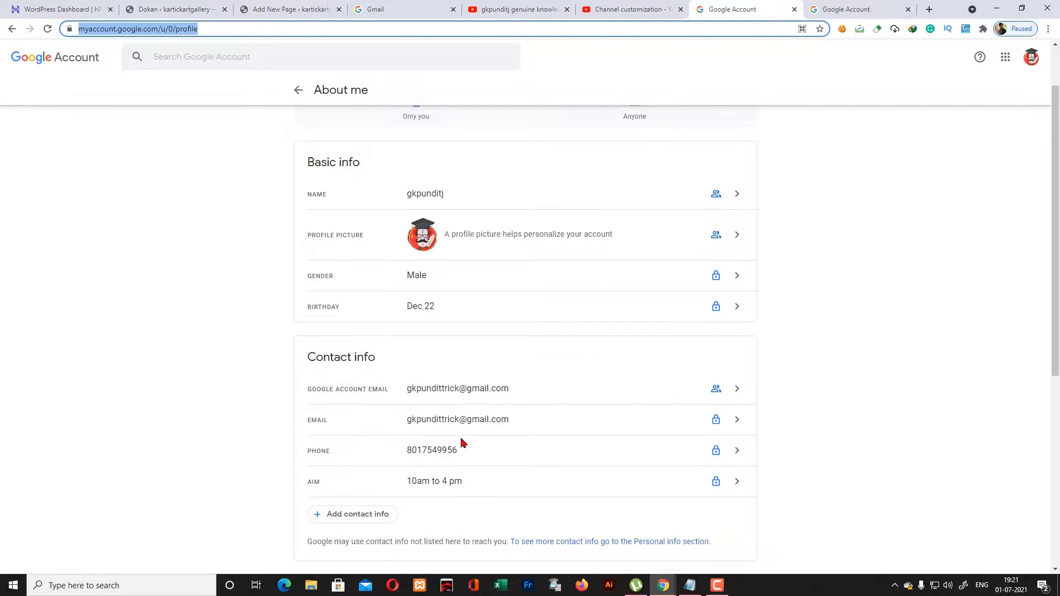
{"action": "right_click", "coordinate": [167, 33]}
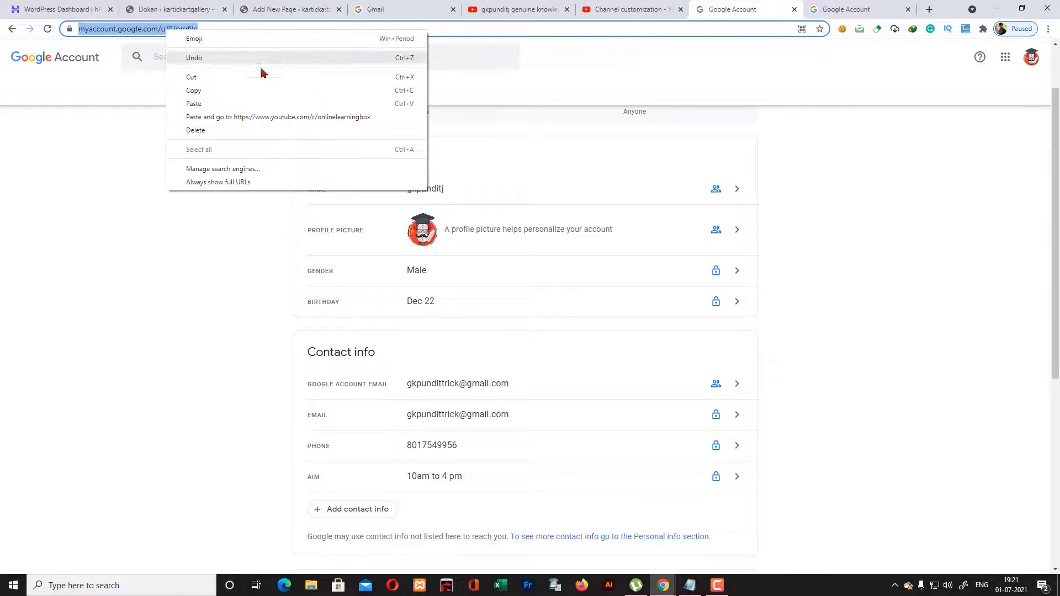
{"action": "left_click", "coordinate": [217, 90]}
{"action": "left_click", "coordinate": [689, 585]}
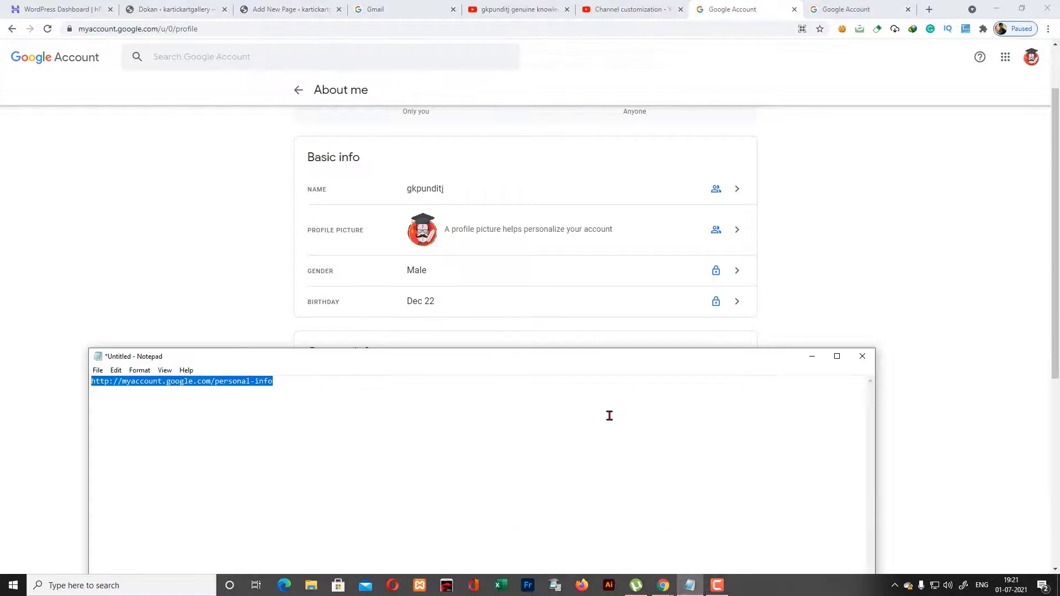
{"action": "left_click", "coordinate": [330, 380]}
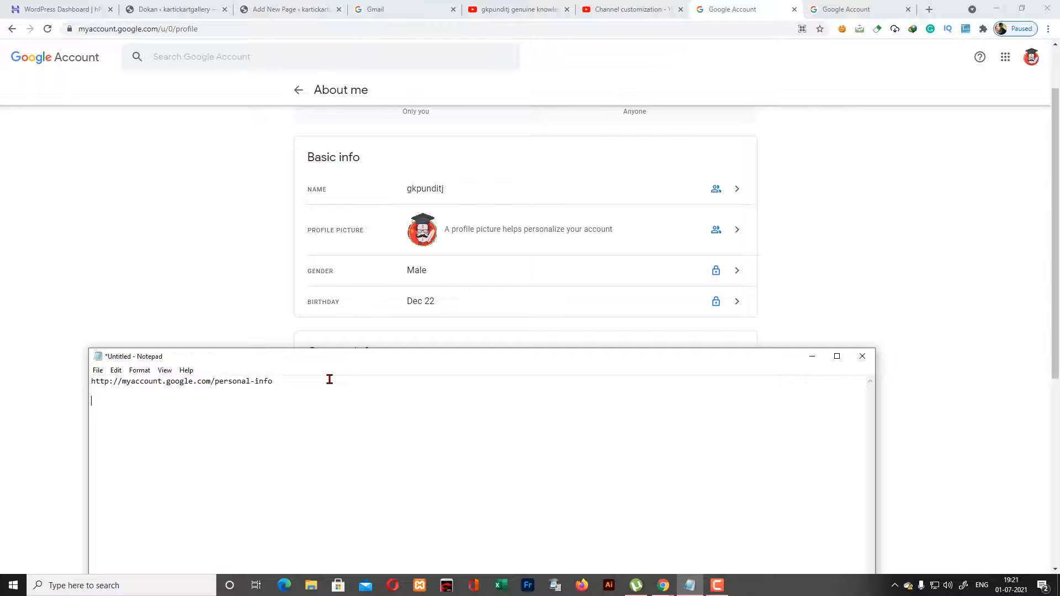
{"action": "key", "text": "ctrl+v"}
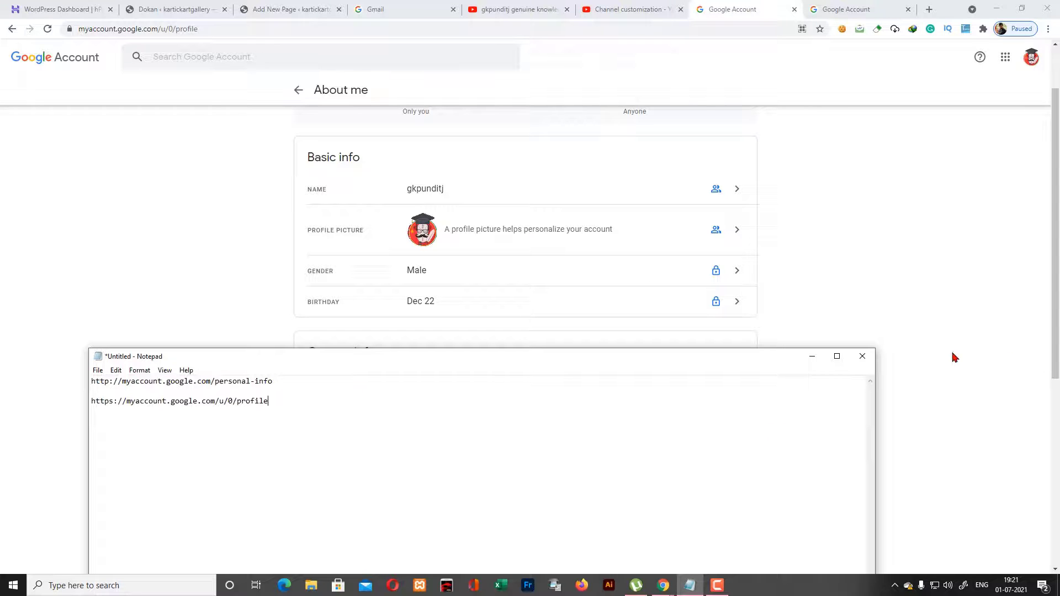
{"action": "left_click", "coordinate": [811, 356]}
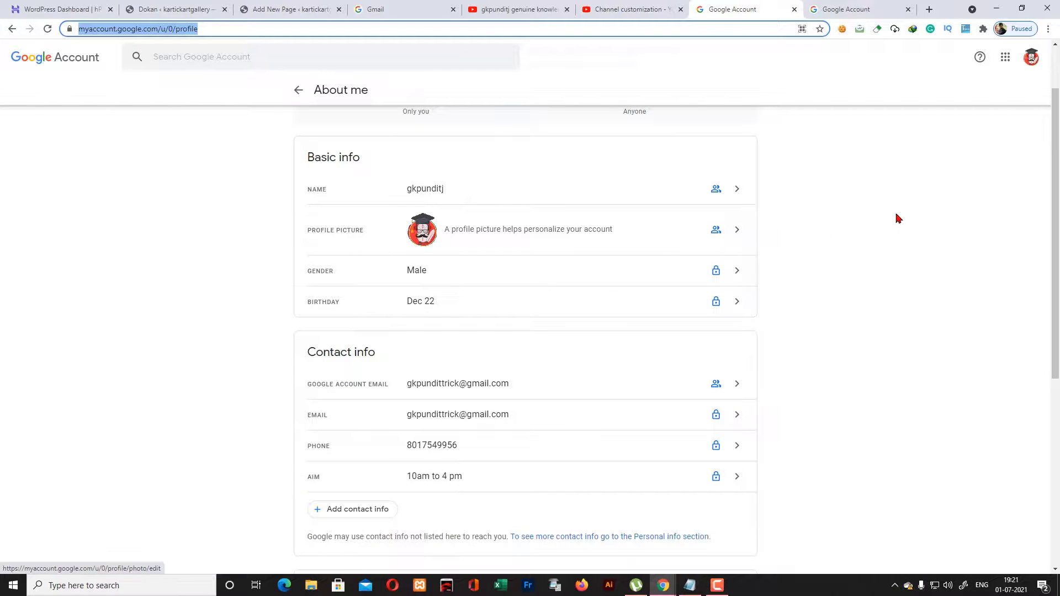
Switch back to YouTube Studio and reload the channel's basic info to refresh the custom URL section
{"action": "left_click", "coordinate": [878, 243]}
{"action": "scroll", "coordinate": [814, 259], "scroll_direction": "up", "scroll_amount": 2}
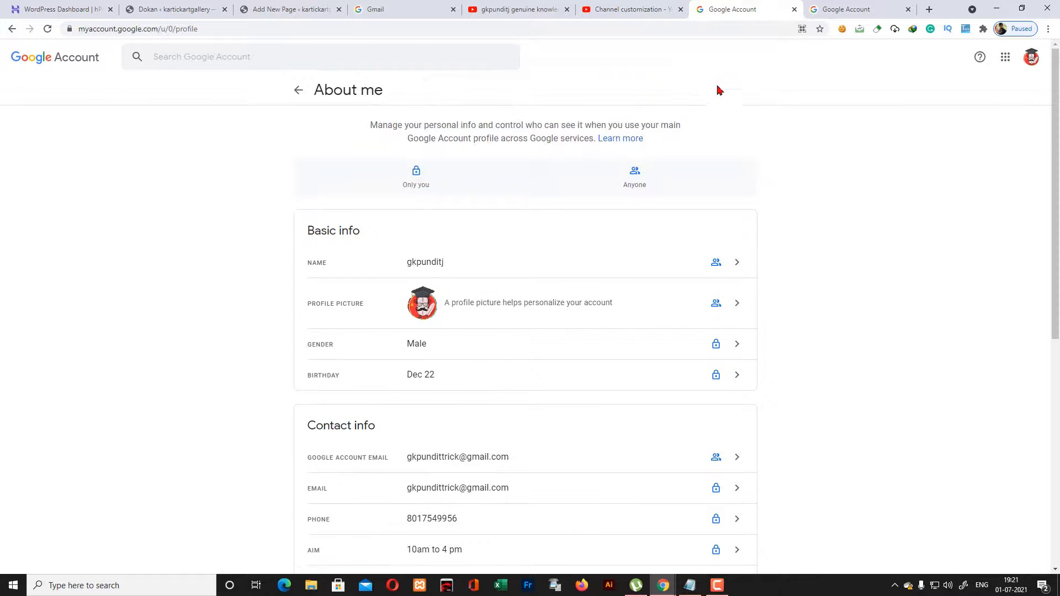
{"action": "scroll", "coordinate": [453, 193], "scroll_direction": "down", "scroll_amount": 2}
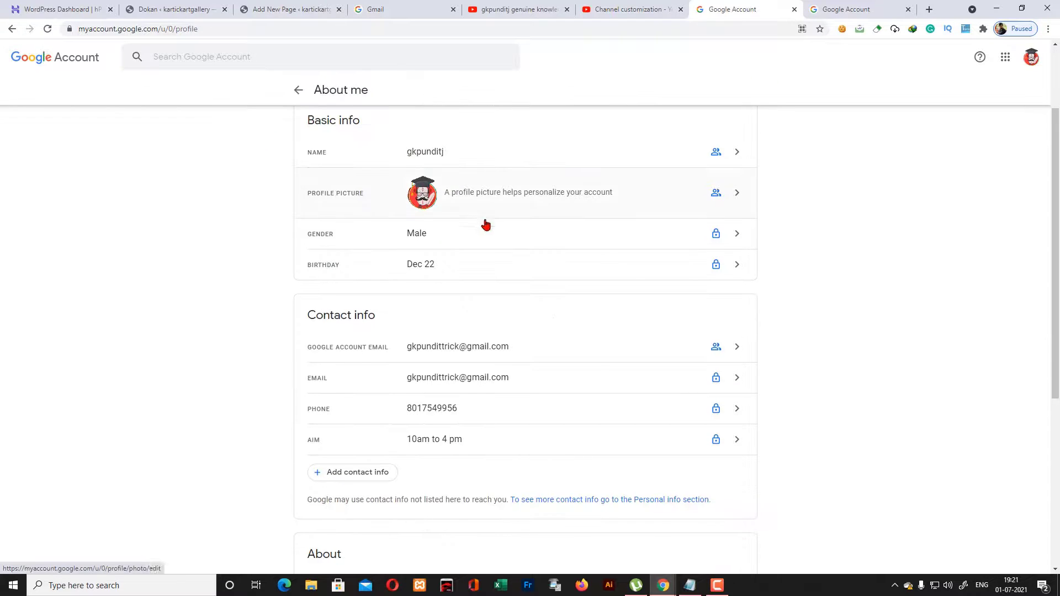
{"action": "left_click", "coordinate": [629, 9]}
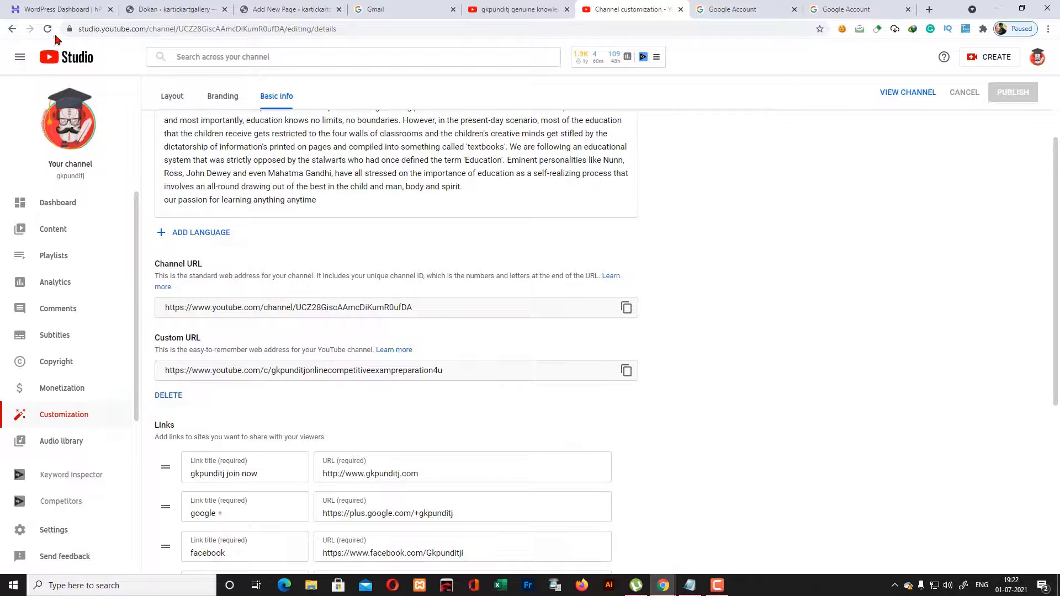
{"action": "left_click", "coordinate": [47, 29]}
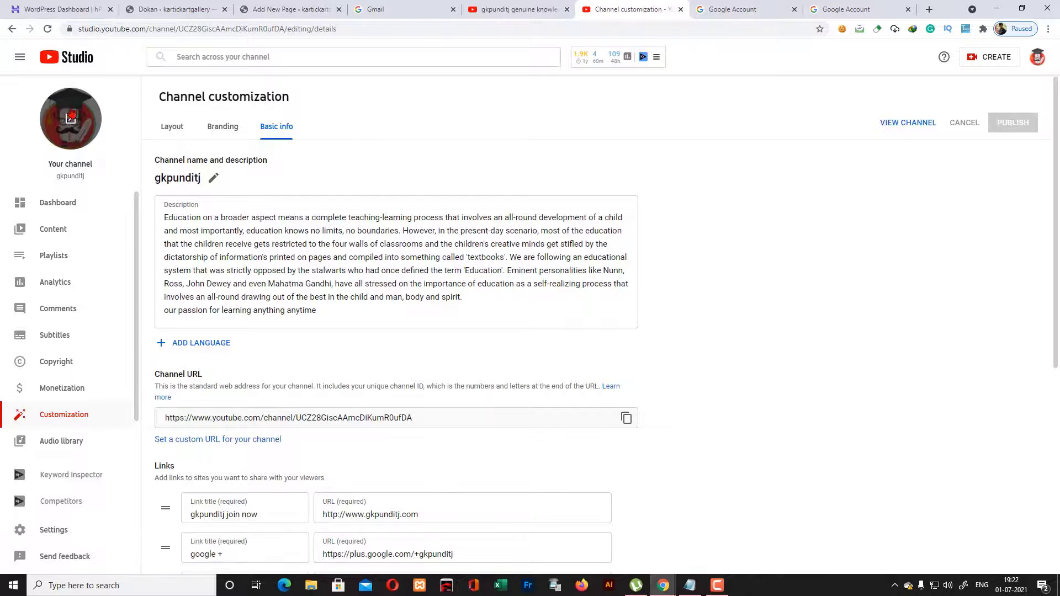
{"action": "left_click", "coordinate": [258, 440]}
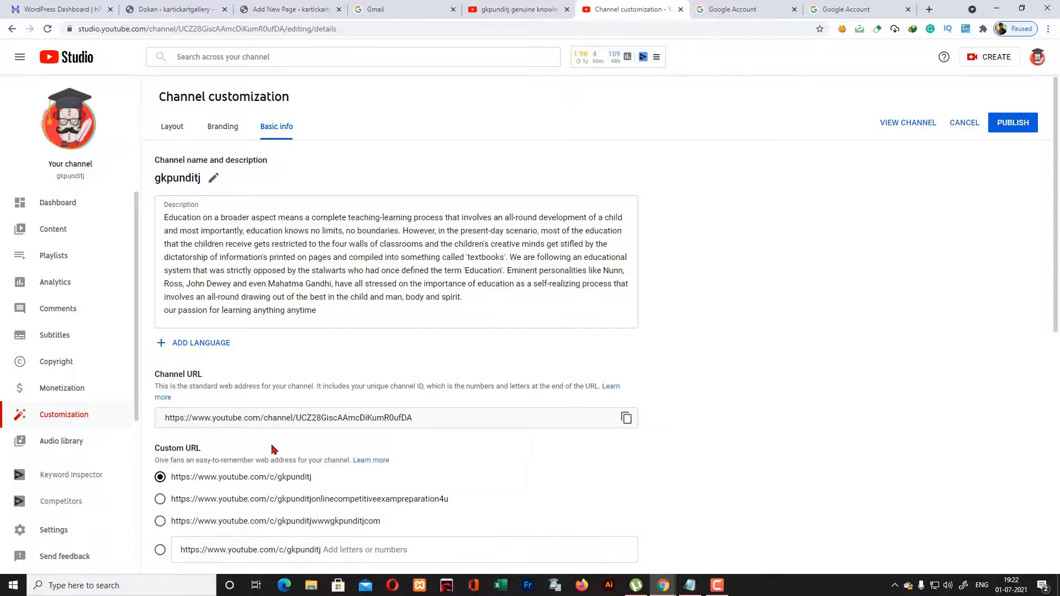
{"action": "scroll", "coordinate": [331, 387], "scroll_direction": "down", "scroll_amount": 3}
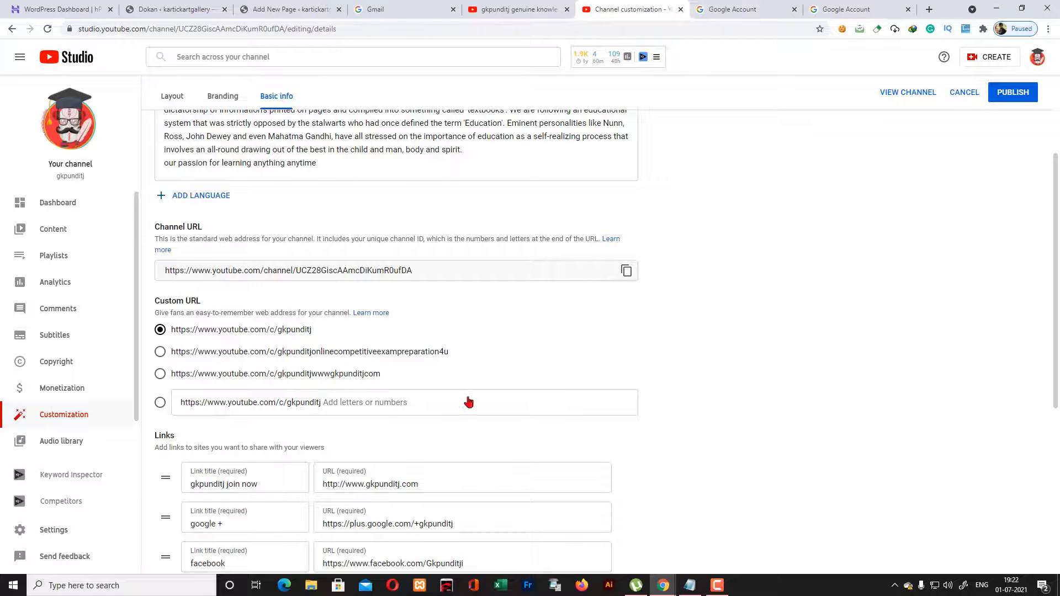
{"action": "left_click", "coordinate": [160, 405]}
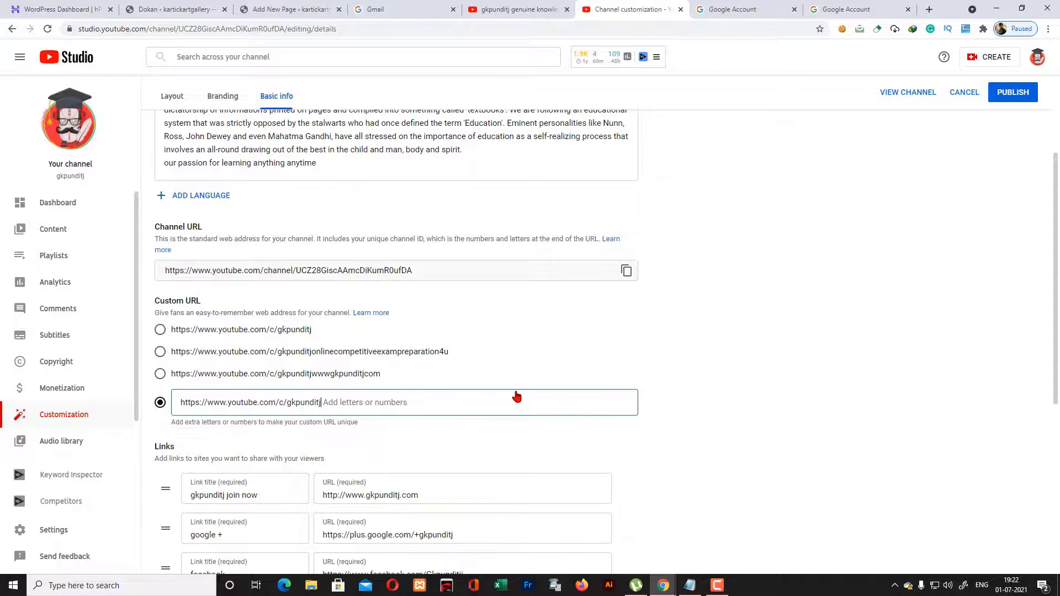
{"action": "scroll", "coordinate": [516, 392], "scroll_direction": "down", "scroll_amount": 2}
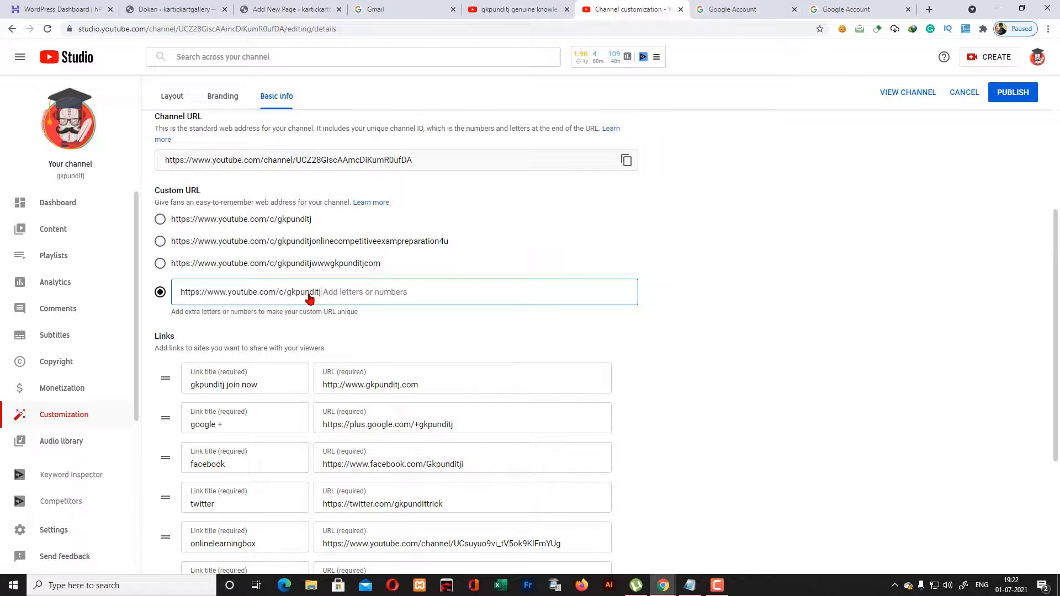
{"action": "left_click", "coordinate": [1025, 94]}
{"action": "left_click", "coordinate": [643, 360]}
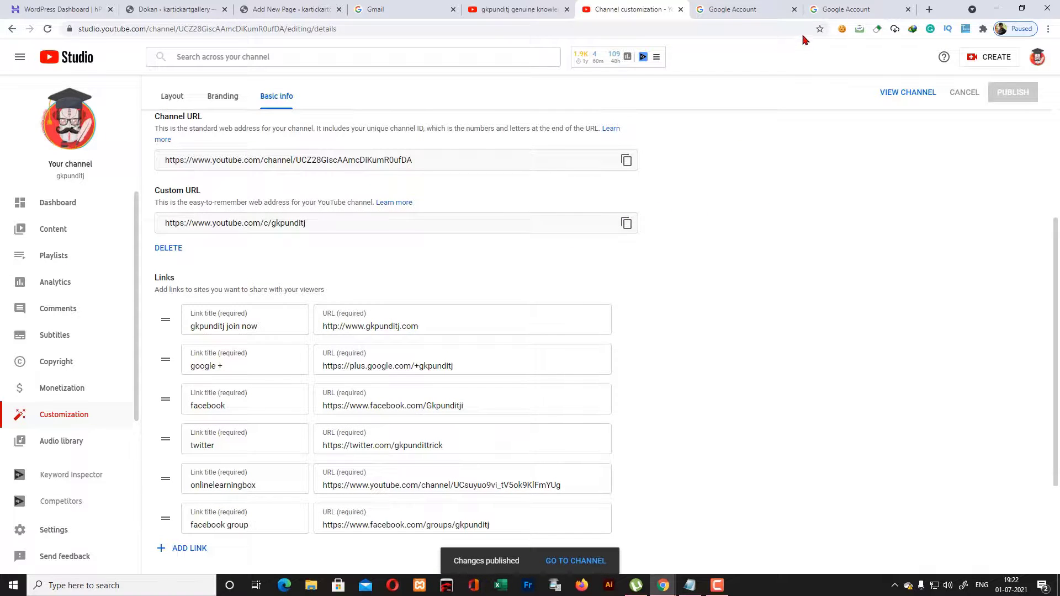
{"action": "left_click", "coordinate": [930, 11]}
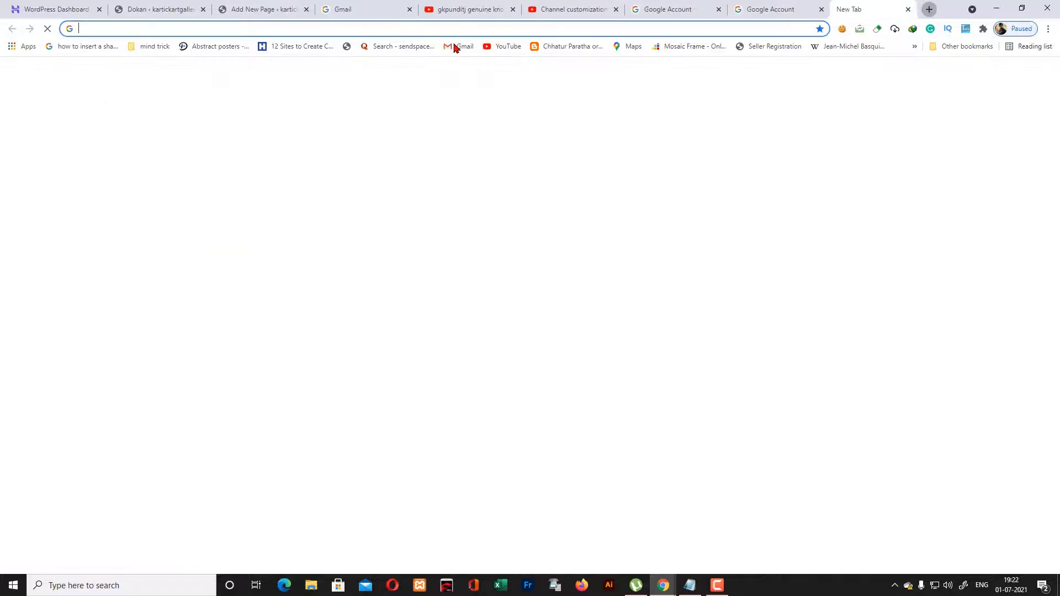
{"action": "left_click", "coordinate": [423, 27]}
{"action": "key", "text": "ctrl+v"}
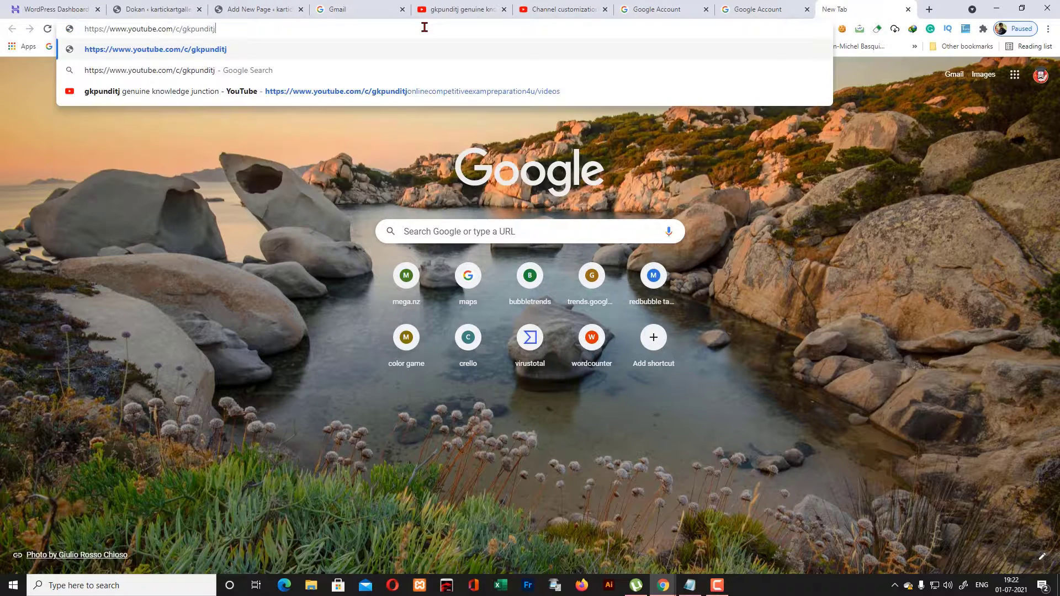
{"action": "key", "text": "Return"}
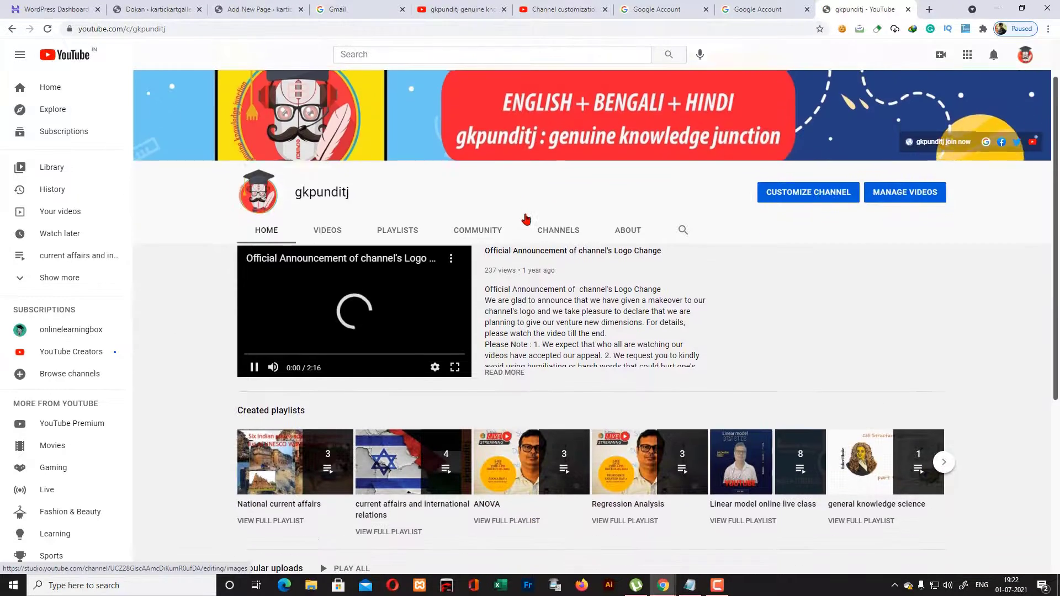